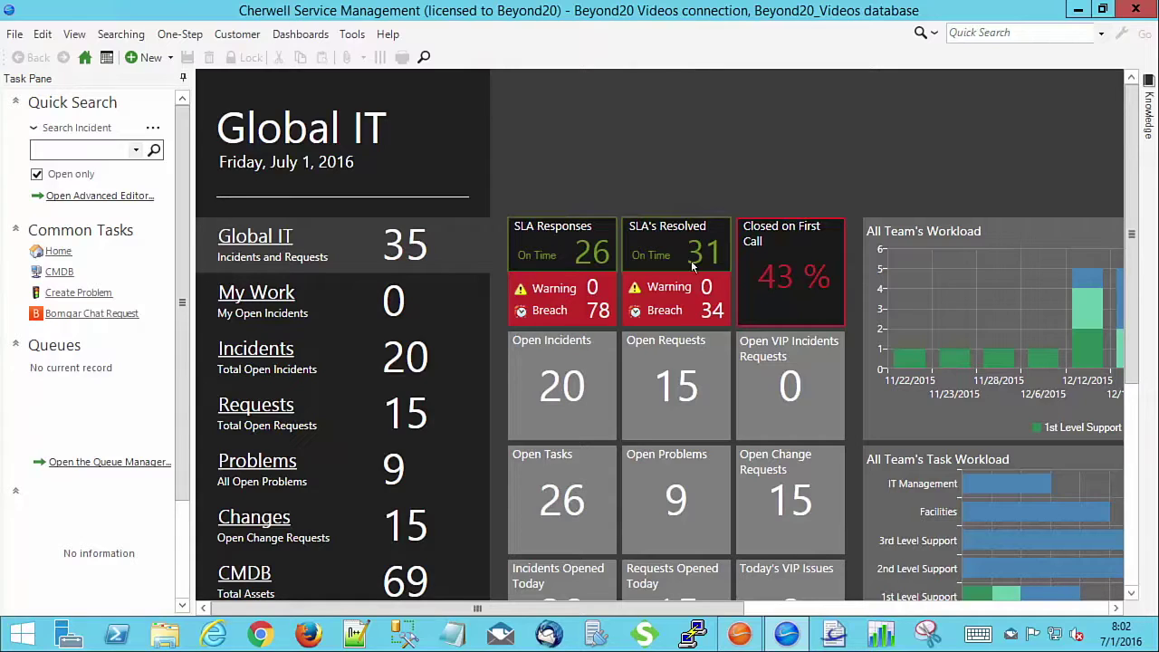
Switch to Cherwell Service Management Administrator and start a new supporting business object in a new Blueprint
{"action": "left_click", "coordinate": [742, 636]}
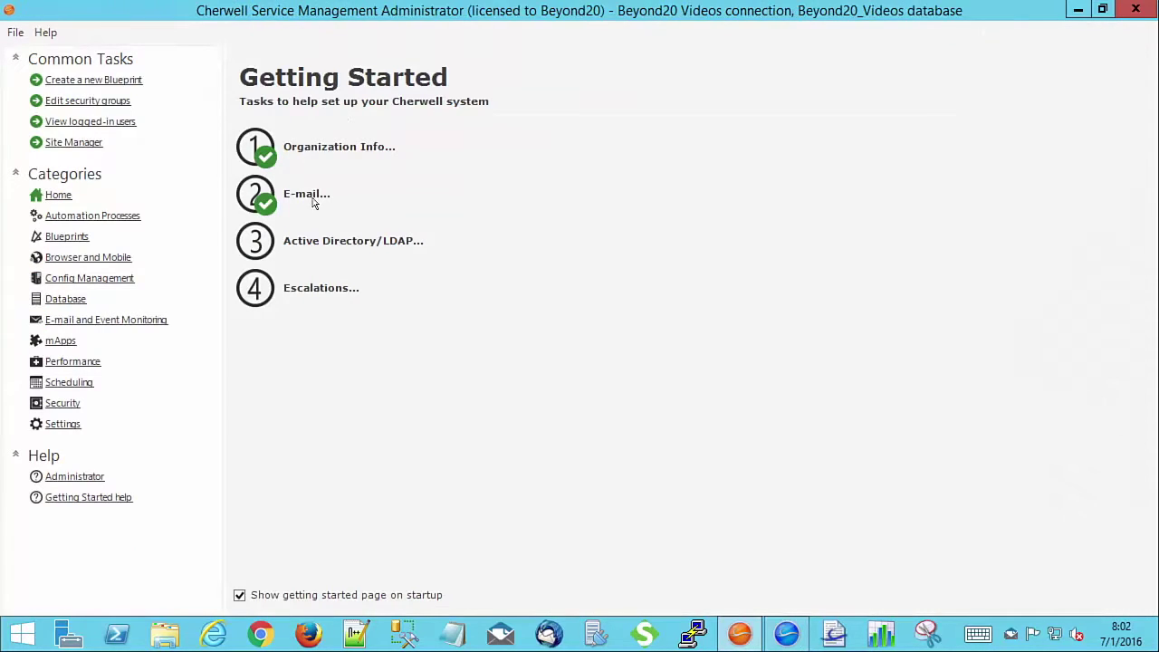
{"action": "left_click", "coordinate": [115, 81]}
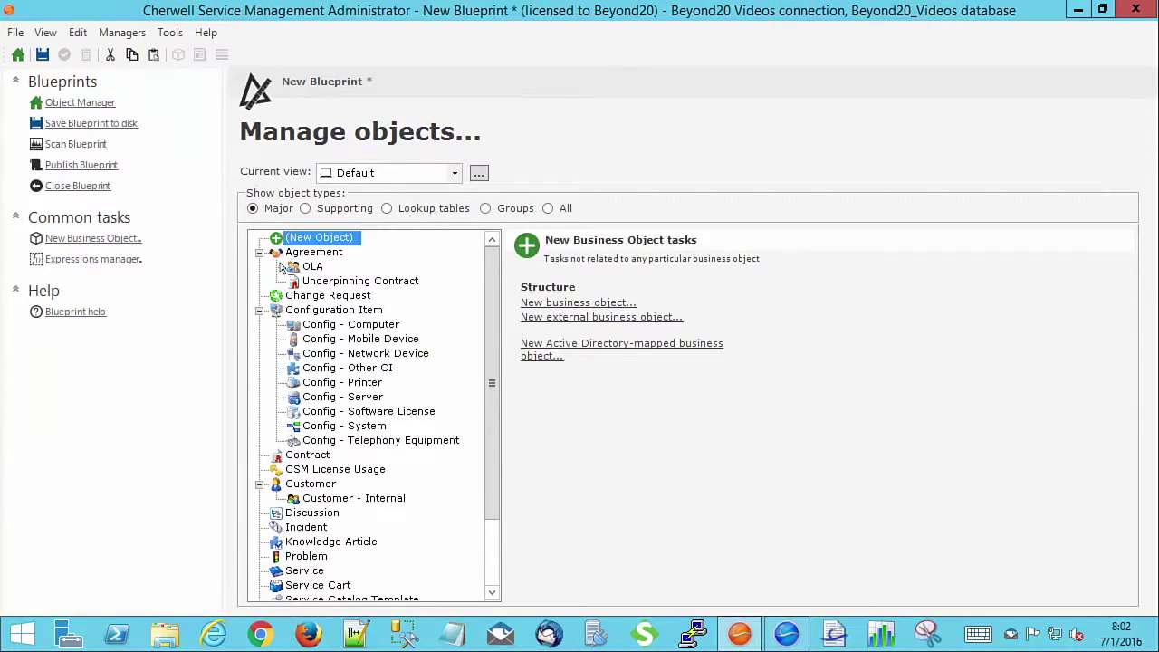
{"action": "left_click", "coordinate": [316, 209]}
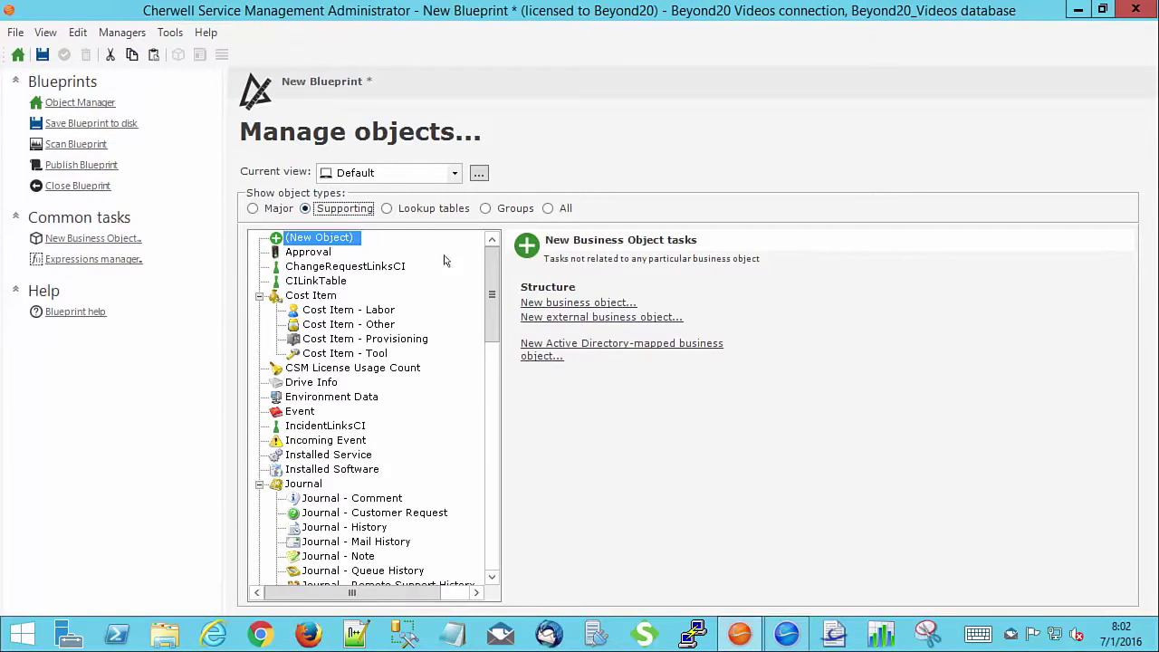
{"action": "left_click", "coordinate": [534, 304]}
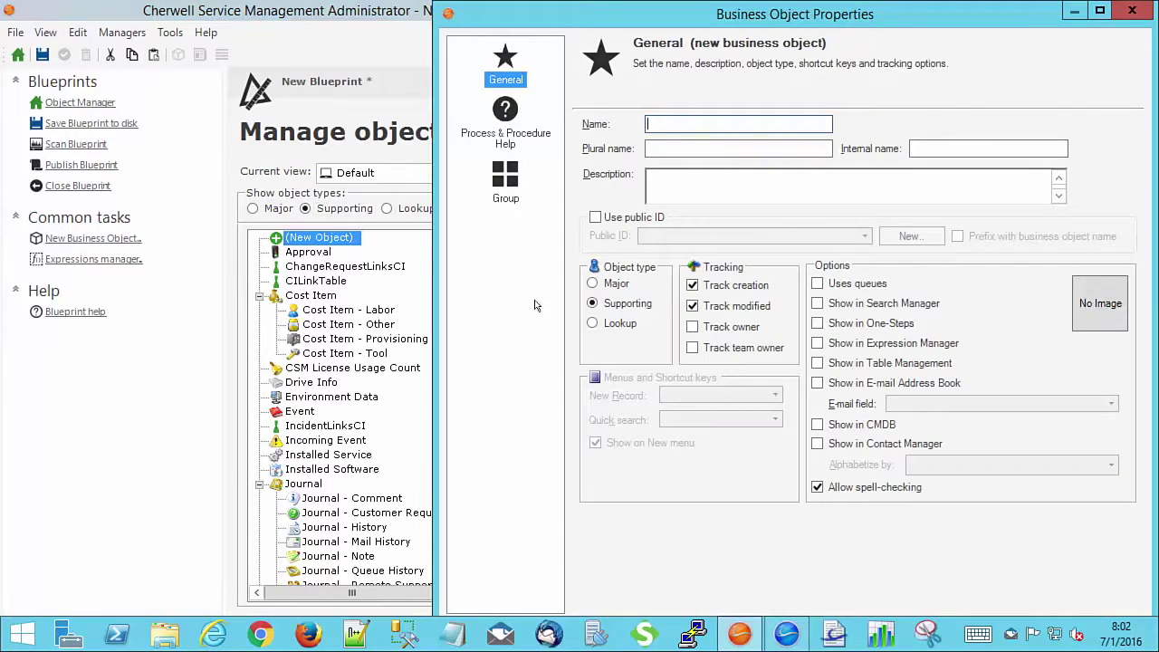
Name it "Change Back Out Step" with description "Tracks our back out steps for any changes to document the plan as well as track the total time."
{"action": "type", "text": "Change Back Out Step"}
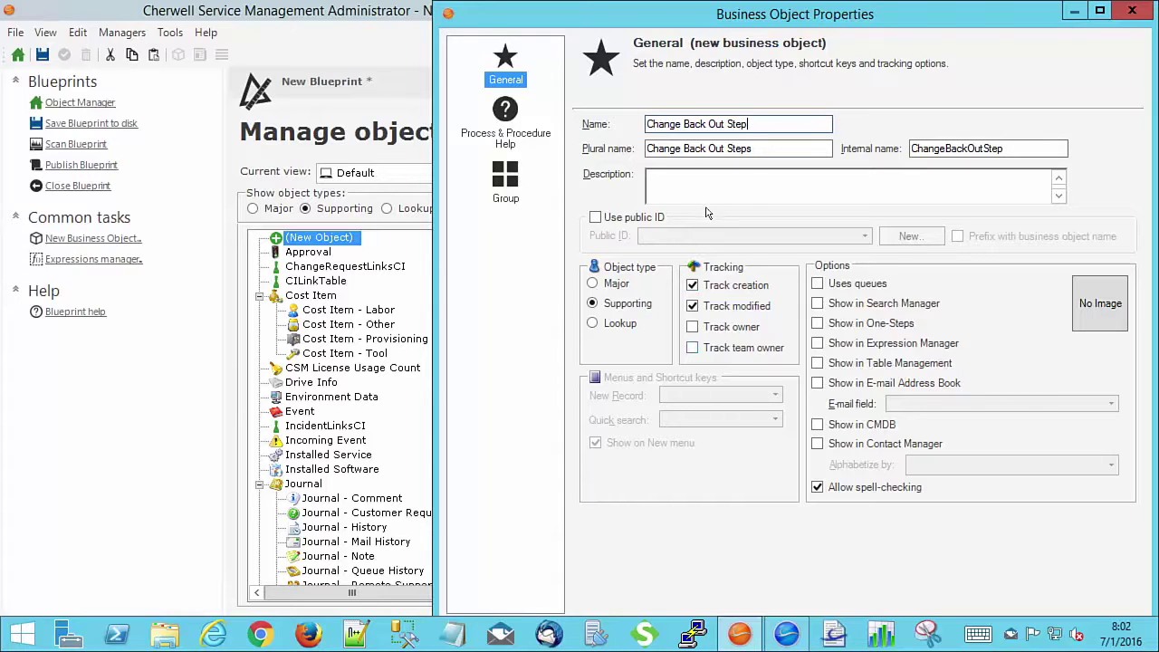
{"action": "left_click", "coordinate": [684, 200]}
{"action": "type", "text": "Tra"}
{"action": "type", "text": "cks our back out steps for any changes to document the plan as well as track the total time."}
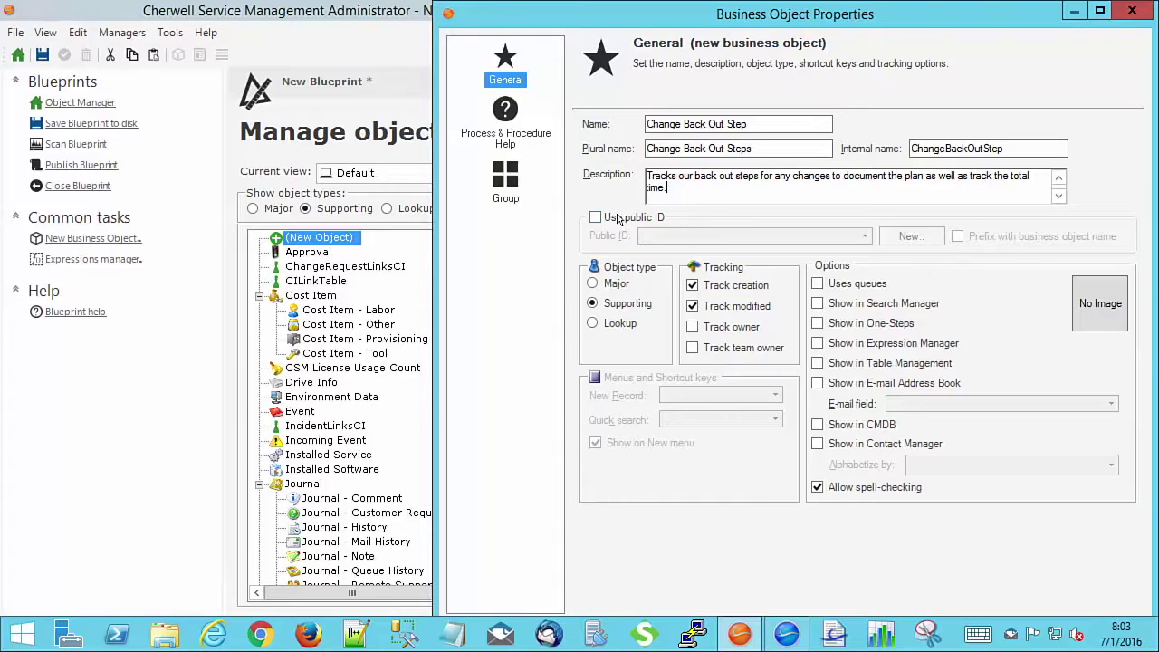
Enable a public ID for the business object using the RecID field, and create an index for that field
{"action": "left_click", "coordinate": [651, 220]}
{"action": "left_click", "coordinate": [820, 235]}
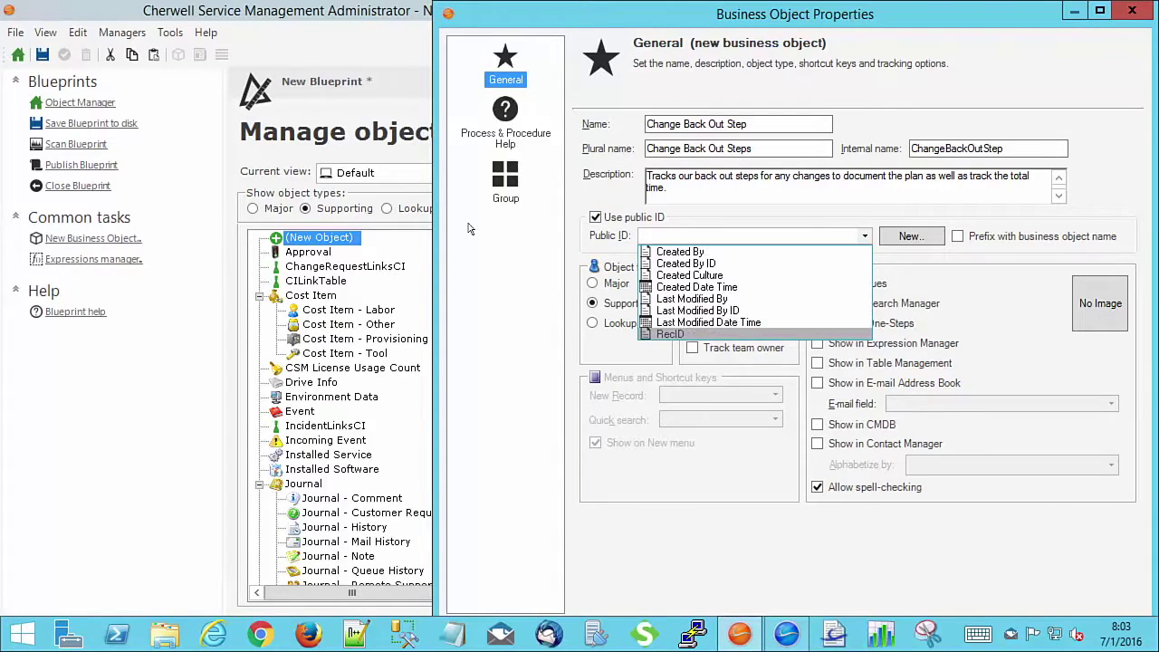
{"action": "left_click", "coordinate": [700, 335]}
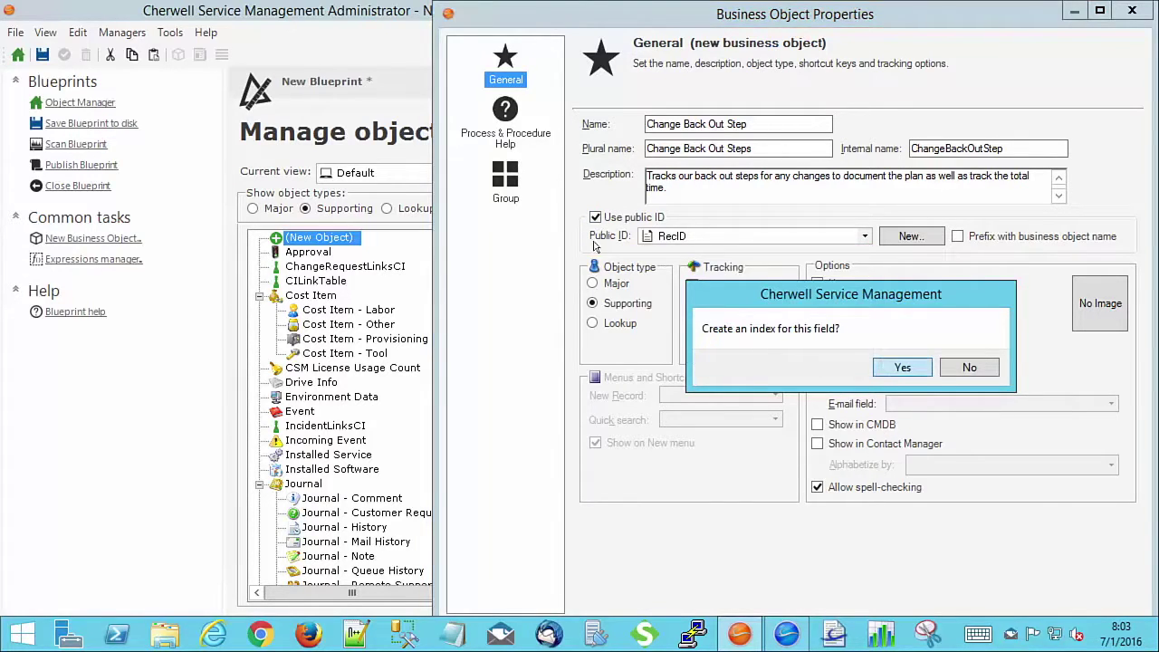
{"action": "left_click", "coordinate": [899, 368]}
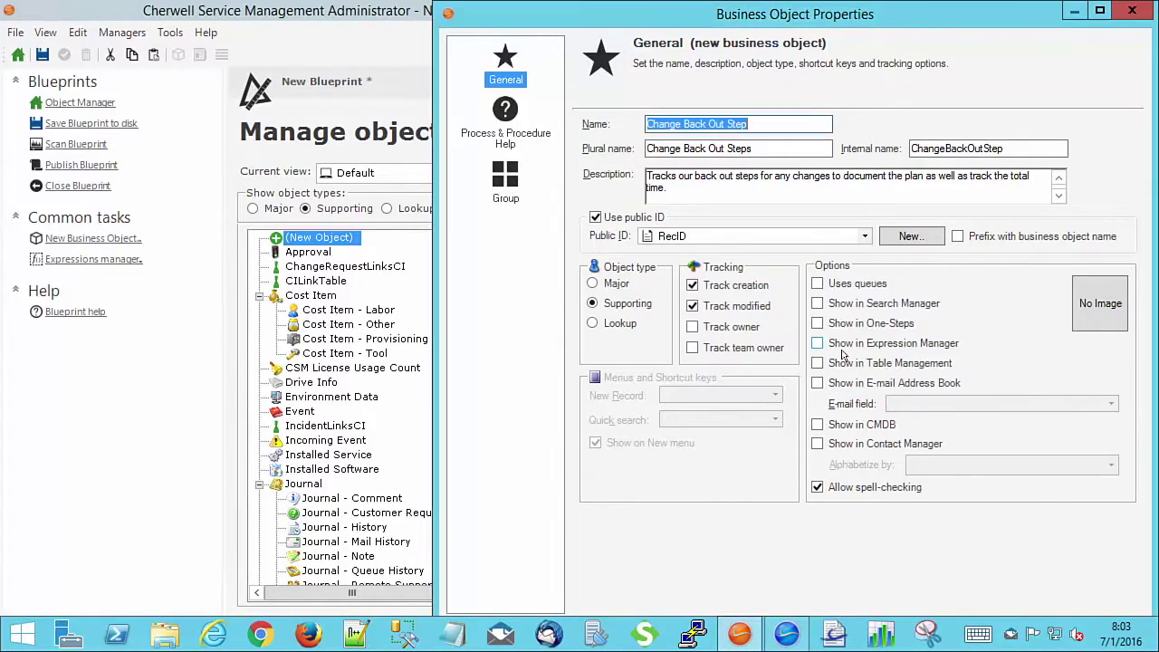
Show the business object in Search Manager, One-Steps and Expression Manager, and accept its properties
{"action": "left_click", "coordinate": [818, 305]}
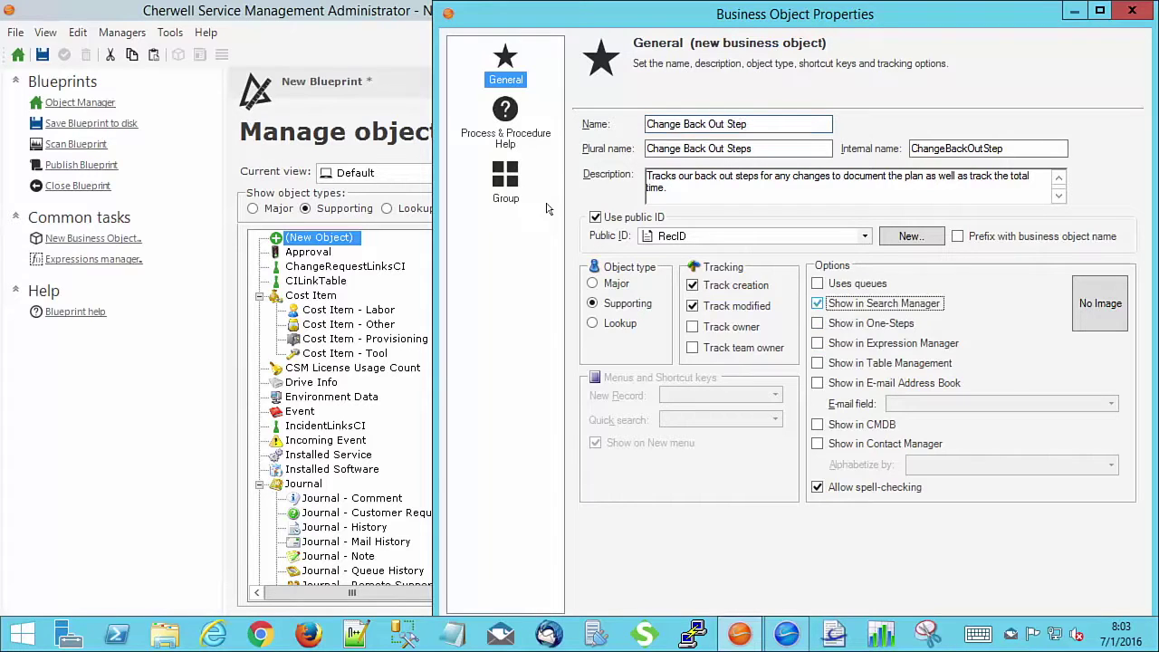
{"action": "left_click", "coordinate": [817, 323]}
{"action": "left_click", "coordinate": [818, 343]}
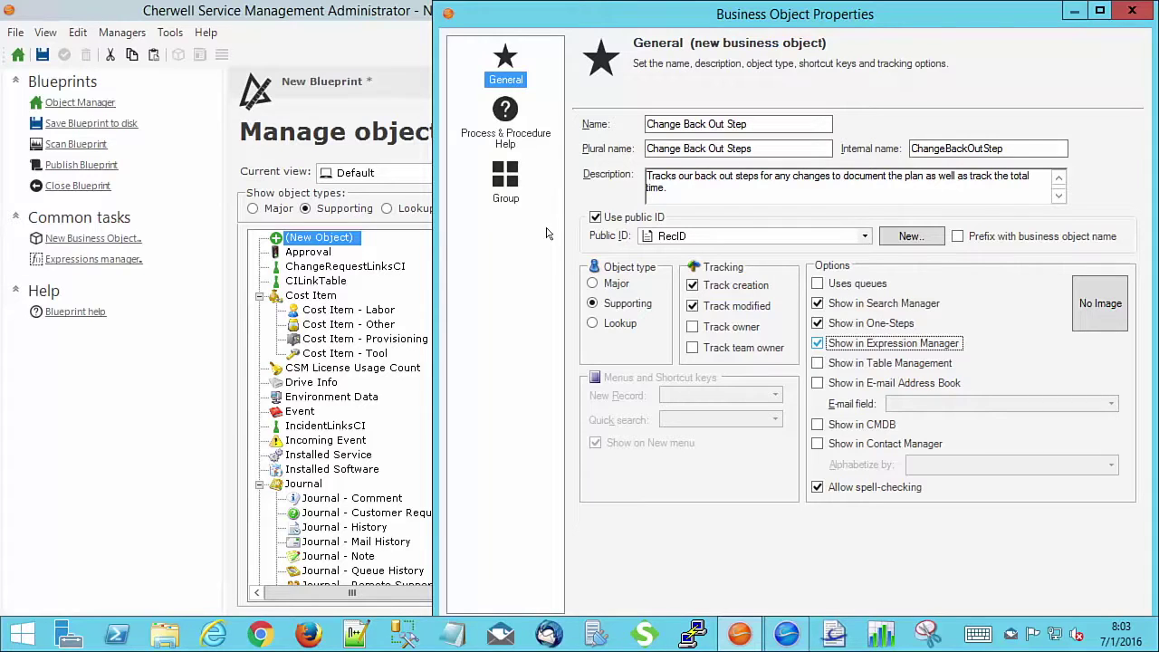
{"action": "mouse_move", "coordinate": [439, 3]}
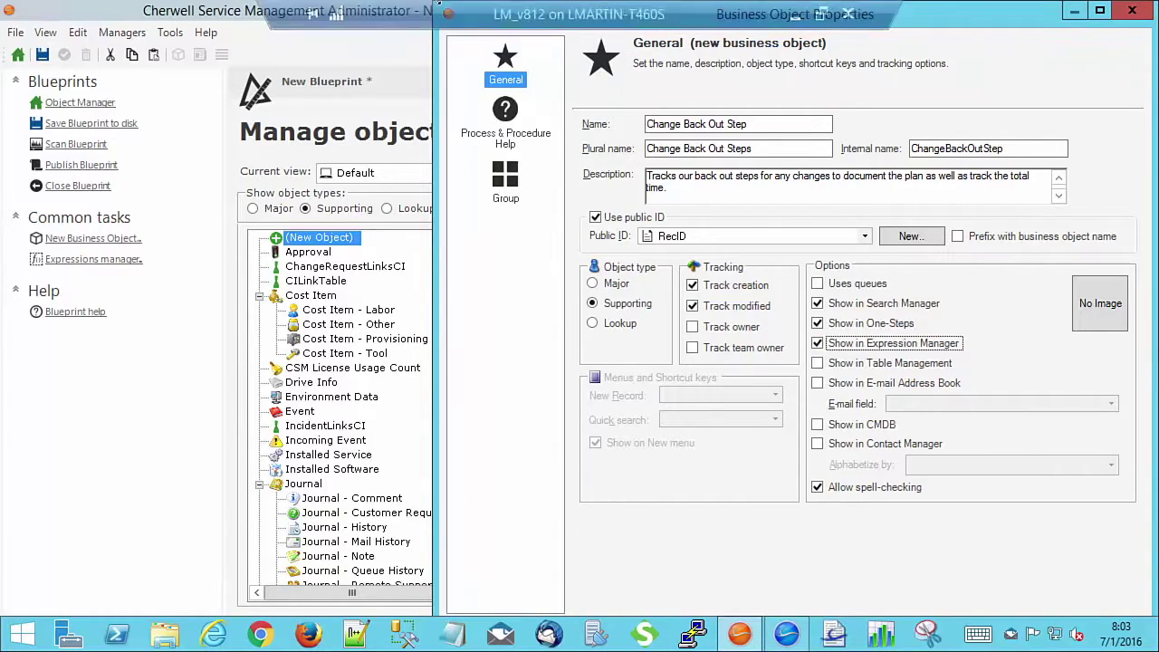
{"action": "left_click_drag", "start_coordinate": [941, 5], "coordinate": [756, 44]}
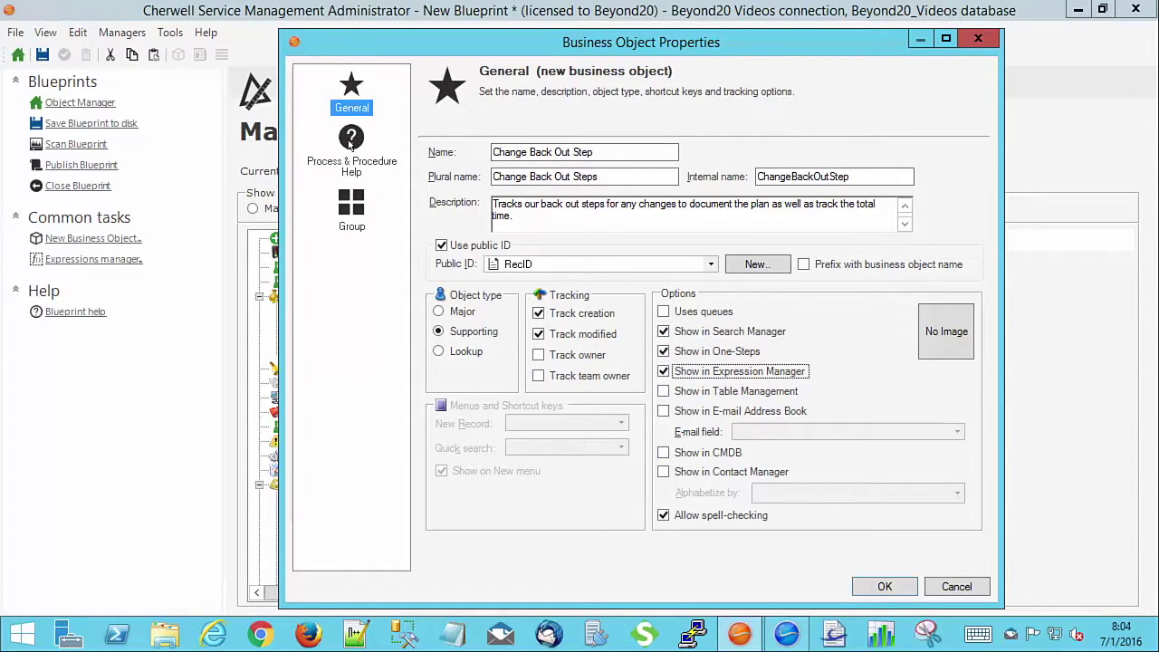
{"action": "left_click", "coordinate": [876, 587]}
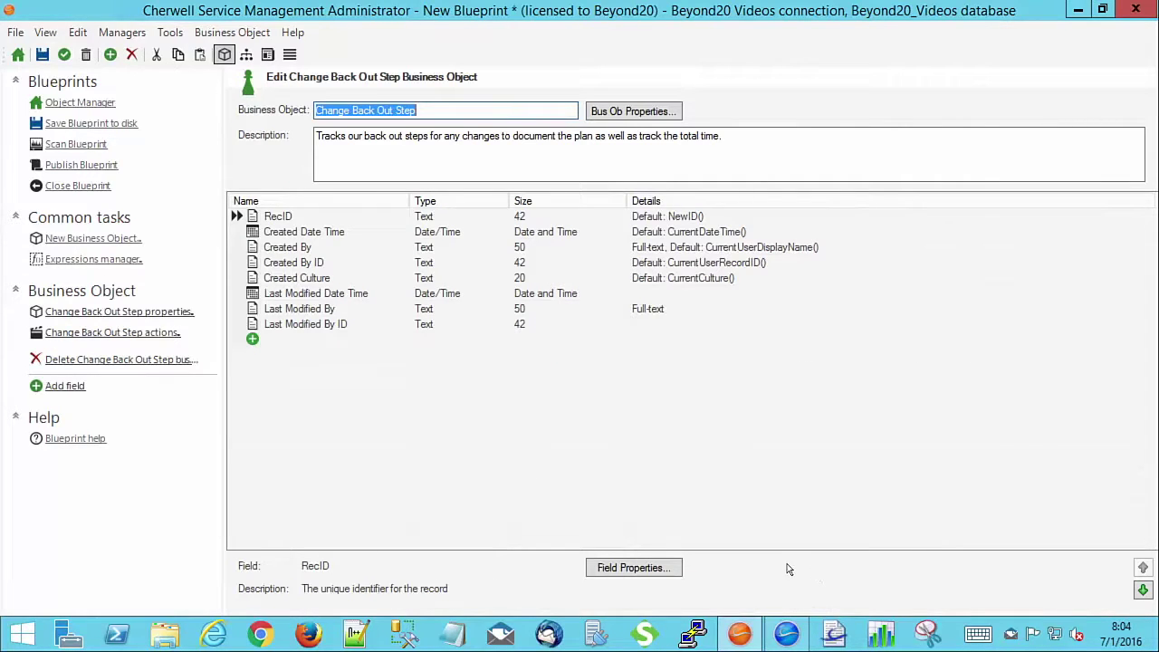
Add a Text field named "Back Out Title" with size 30 to the business object
{"action": "left_click", "coordinate": [252, 340]}
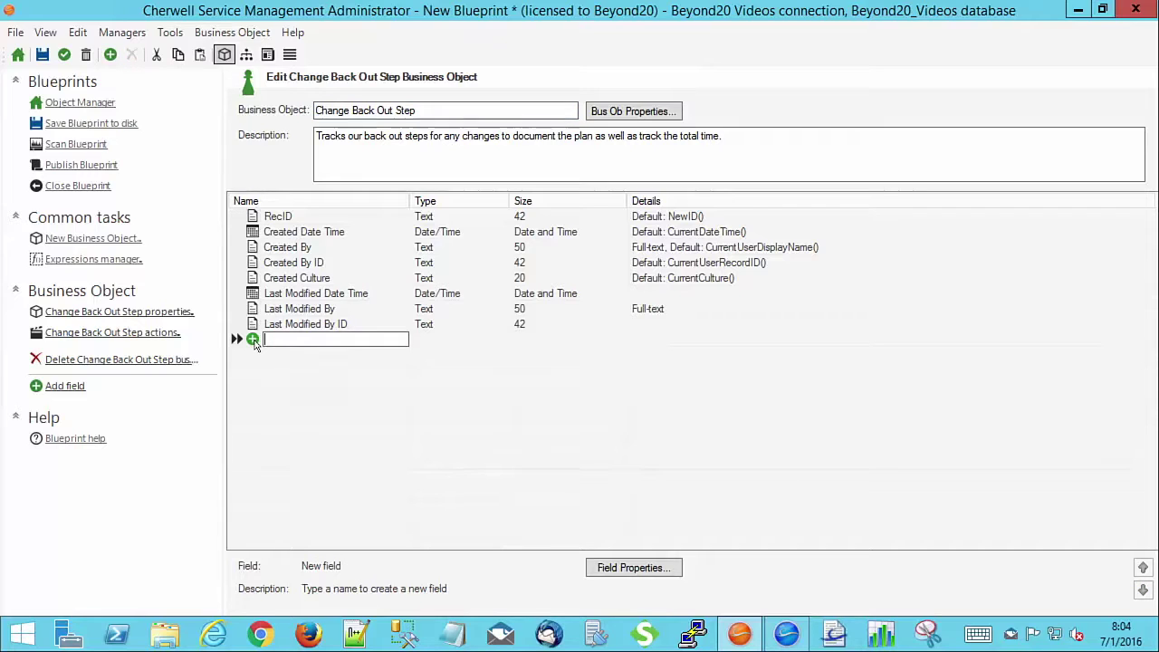
{"action": "type", "text": "Back out"}
{"action": "key", "text": "BackSpace"}
{"action": "key", "text": "BackSpace"}
{"action": "key", "text": "BackSpace"}
{"action": "type", "text": "Out Title"}
{"action": "key", "text": "Tab"}
{"action": "key", "text": "Tab"}
{"action": "type", "text": "30"}
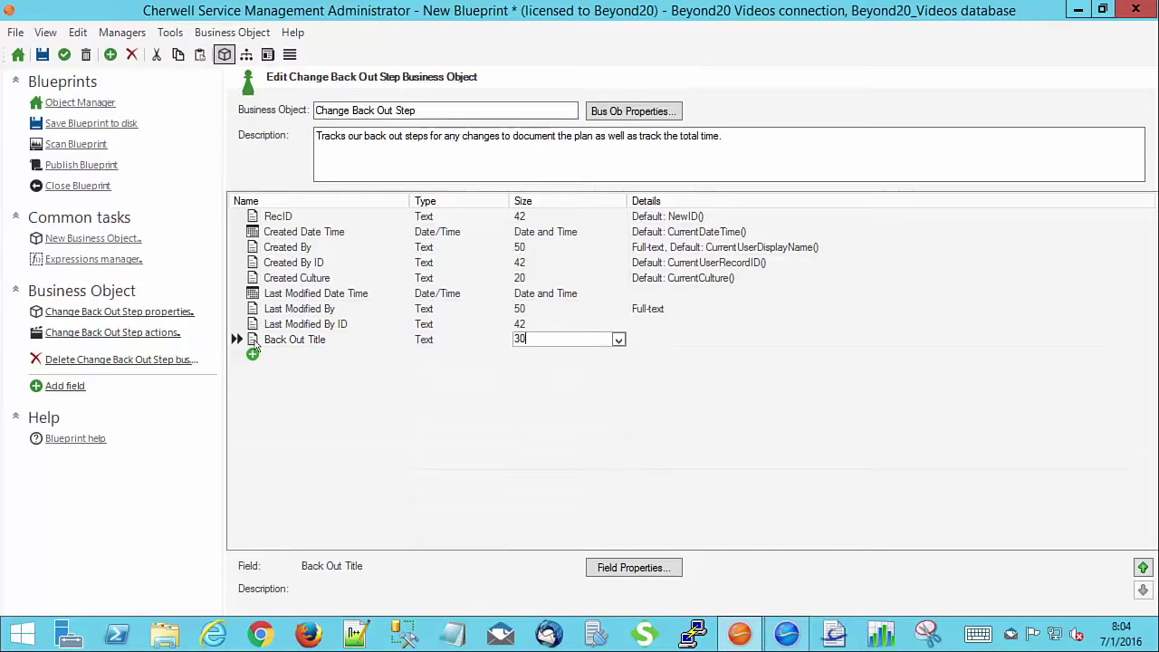
{"action": "key", "text": "Tab"}
Add a Text field named "Back Out Description" with size Maximum searchable
{"action": "type", "text": "Ba"}
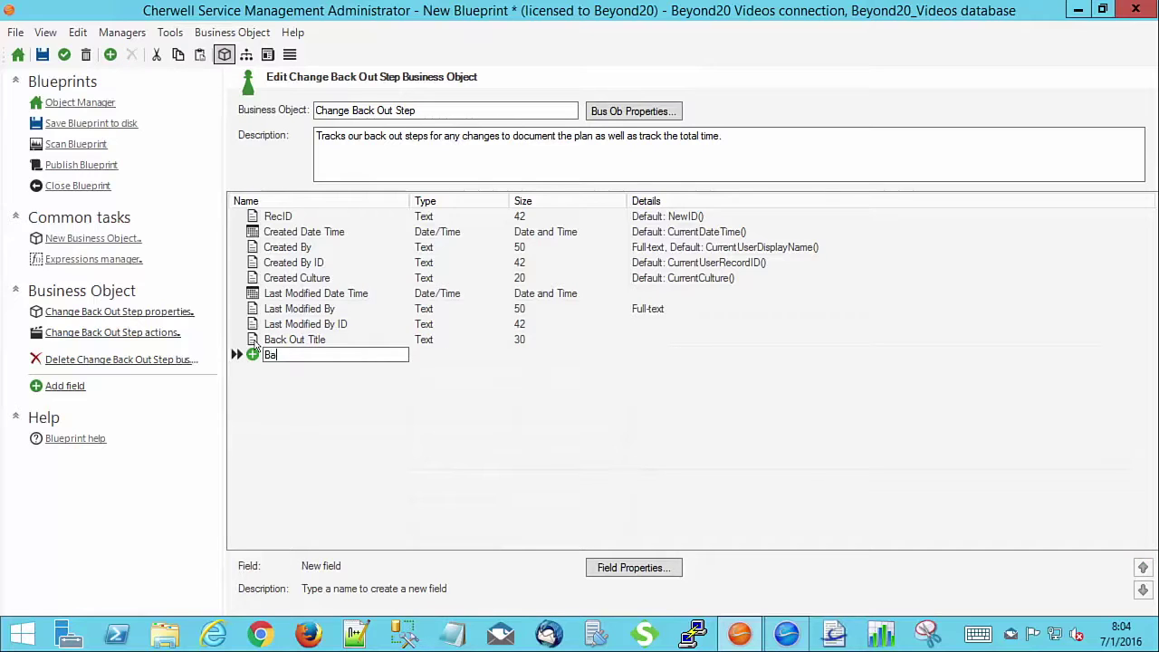
{"action": "type", "text": "ck out Description"}
{"action": "key", "text": "Tab"}
{"action": "key", "text": "Tab"}
{"action": "type", "text": "Maximum searchable"}
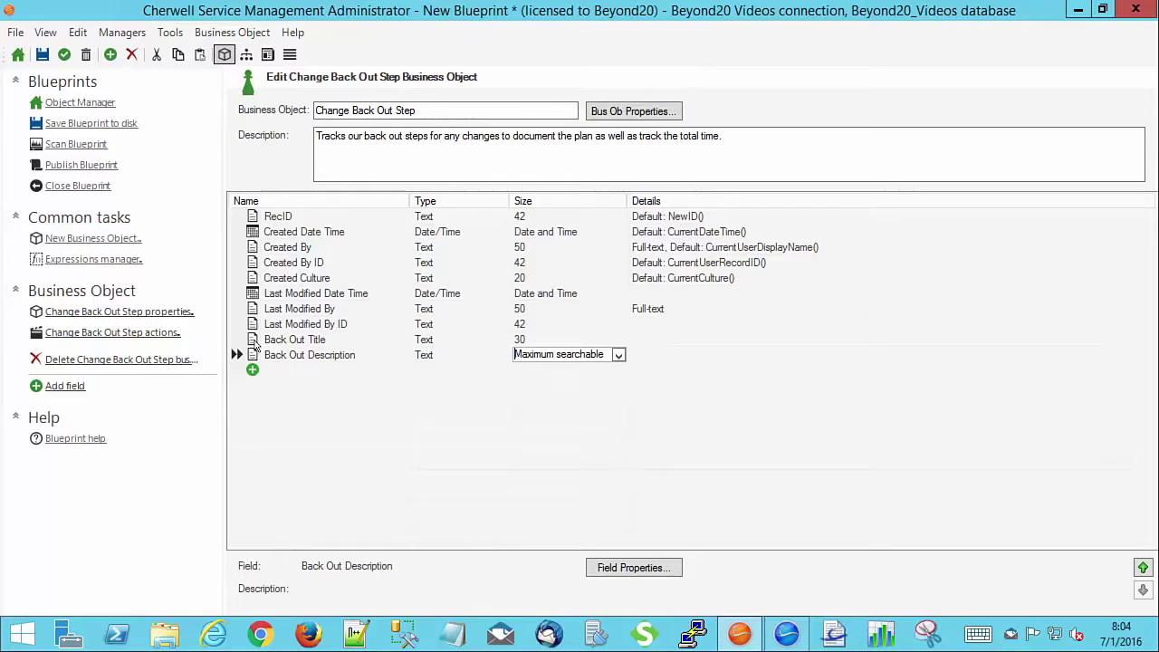
{"action": "key", "text": "Tab"}
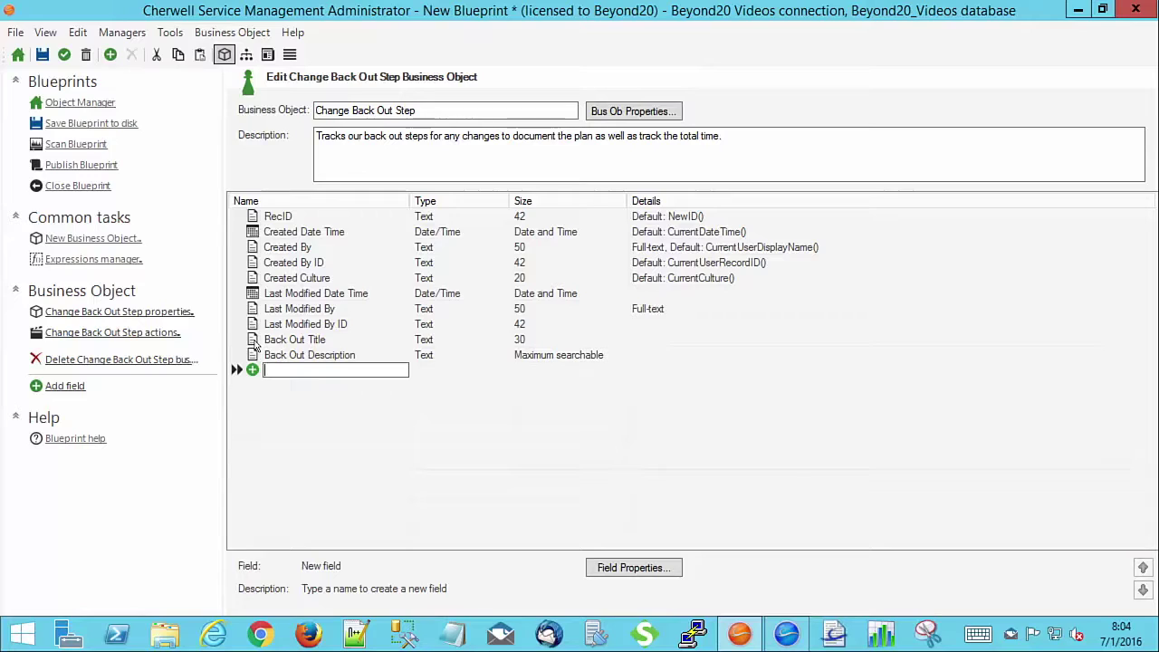
Add a field named "Estimated Time" with the Number type
{"action": "type", "text": "Estimated Time"}
{"action": "key", "text": "Tab"}
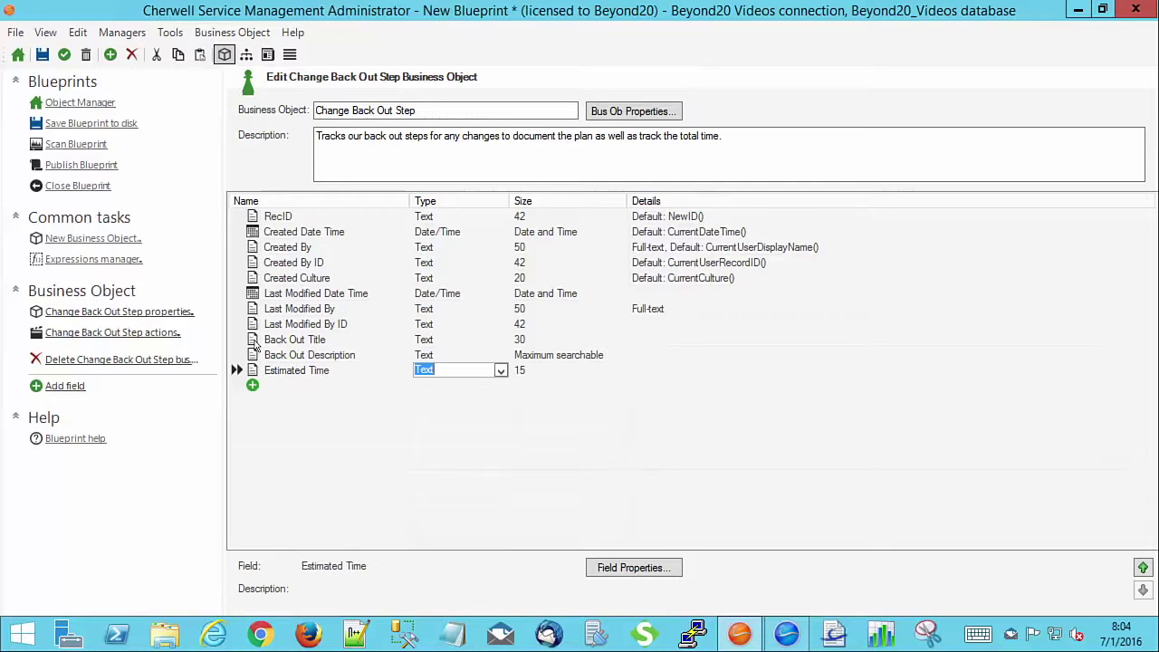
{"action": "key", "text": "Down"}
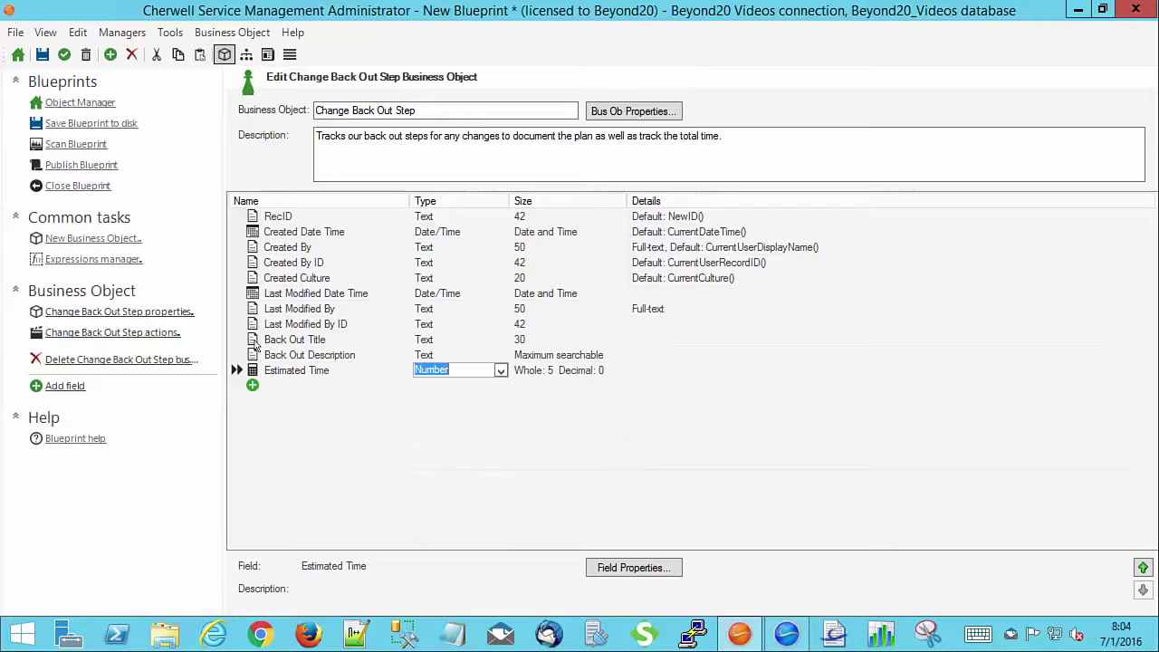
{"action": "key", "text": "Return"}
{"action": "key", "text": "shift+Tab"}
Add a Date/Time field named "Actual Start Time" that holds only the Time
{"action": "type", "text": "Actual Start"}
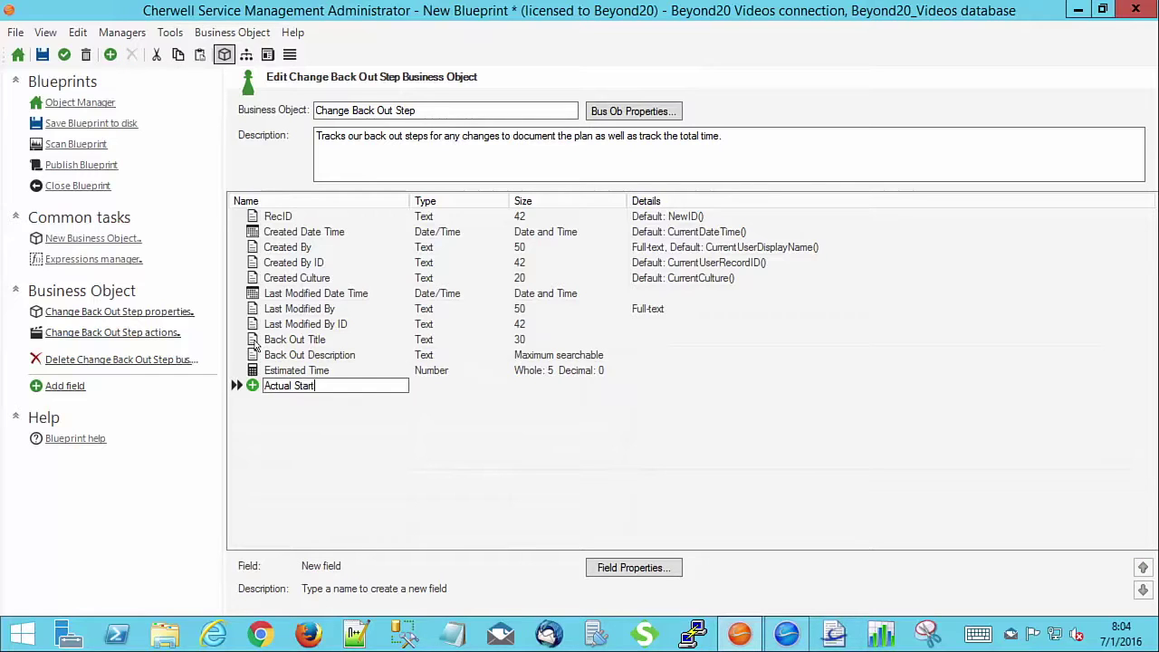
{"action": "type", "text": " Time"}
{"action": "key", "text": "Tab"}
{"action": "type", "text": "D"}
{"action": "key", "text": "Tab"}
{"action": "type", "text": "T"}
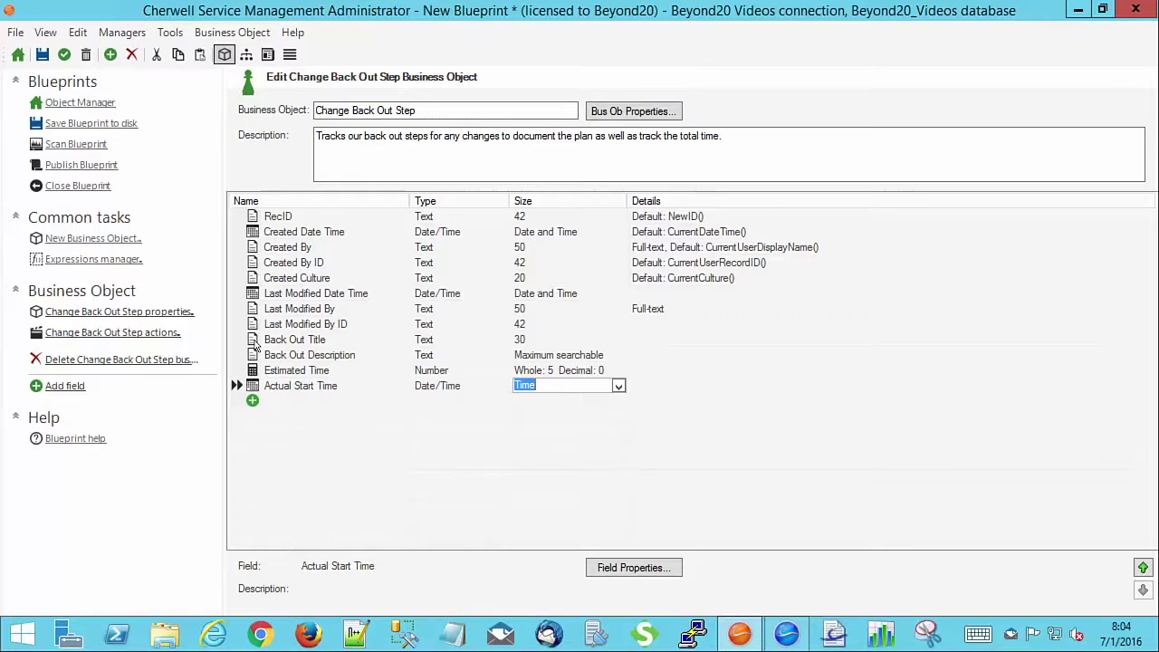
{"action": "key", "text": "Tab"}
Add a Date/Time field named "Actual End Time" that holds only the Time
{"action": "type", "text": "Actual End Time"}
{"action": "key", "text": "Tab"}
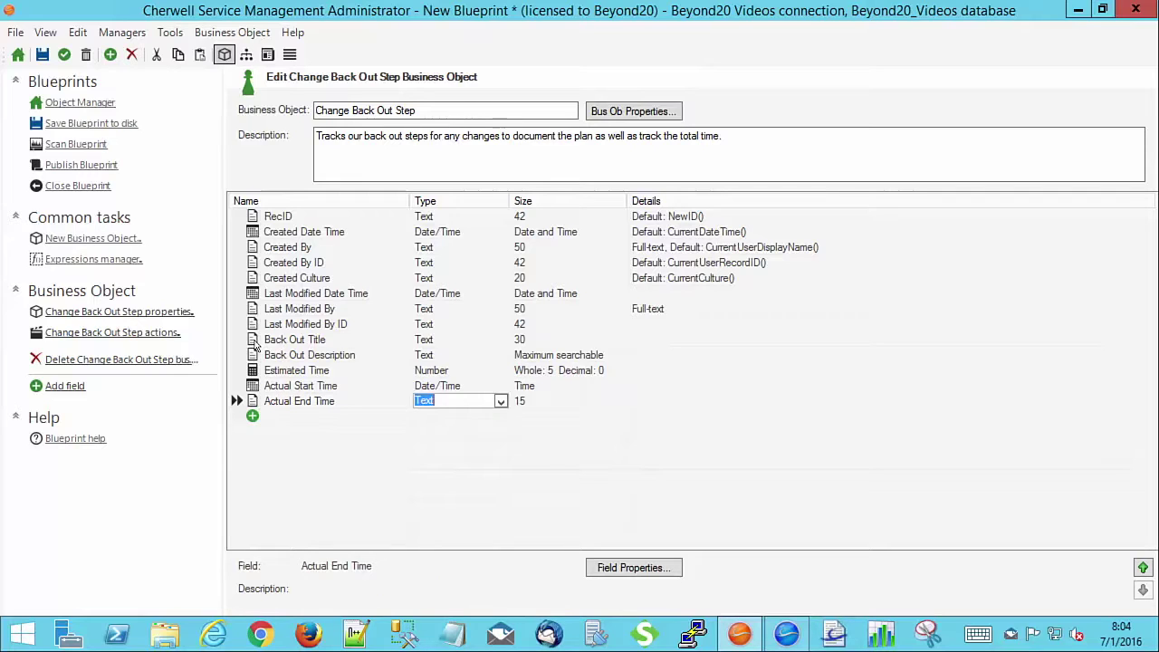
{"action": "type", "text": "D"}
{"action": "key", "text": "Tab"}
{"action": "type", "text": "T"}
{"action": "key", "text": "Tab"}
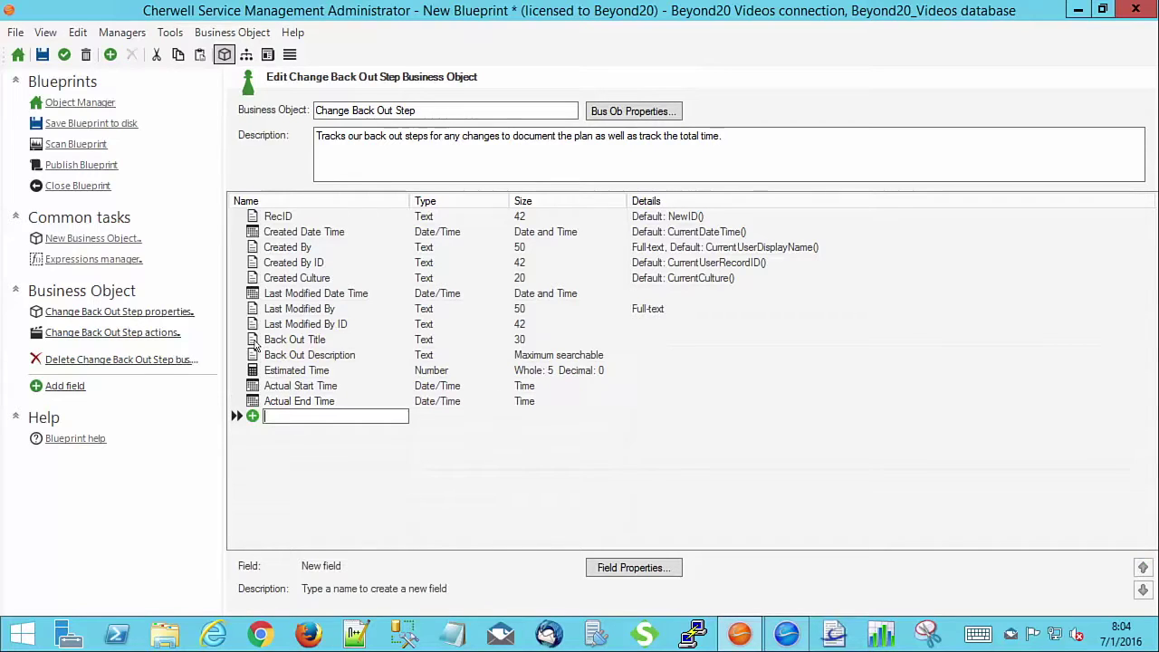
Add a field named "Total Duration" with the Number type
{"action": "type", "text": "Total Duration"}
{"action": "key", "text": "Down"}
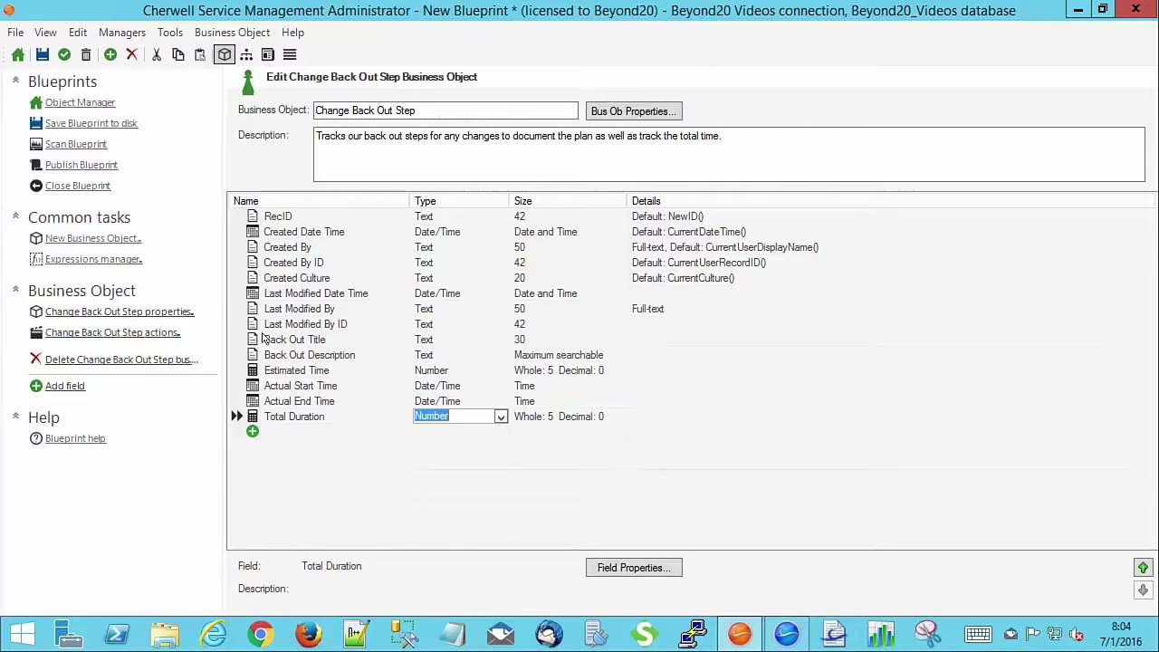
{"action": "left_click", "coordinate": [288, 342]}
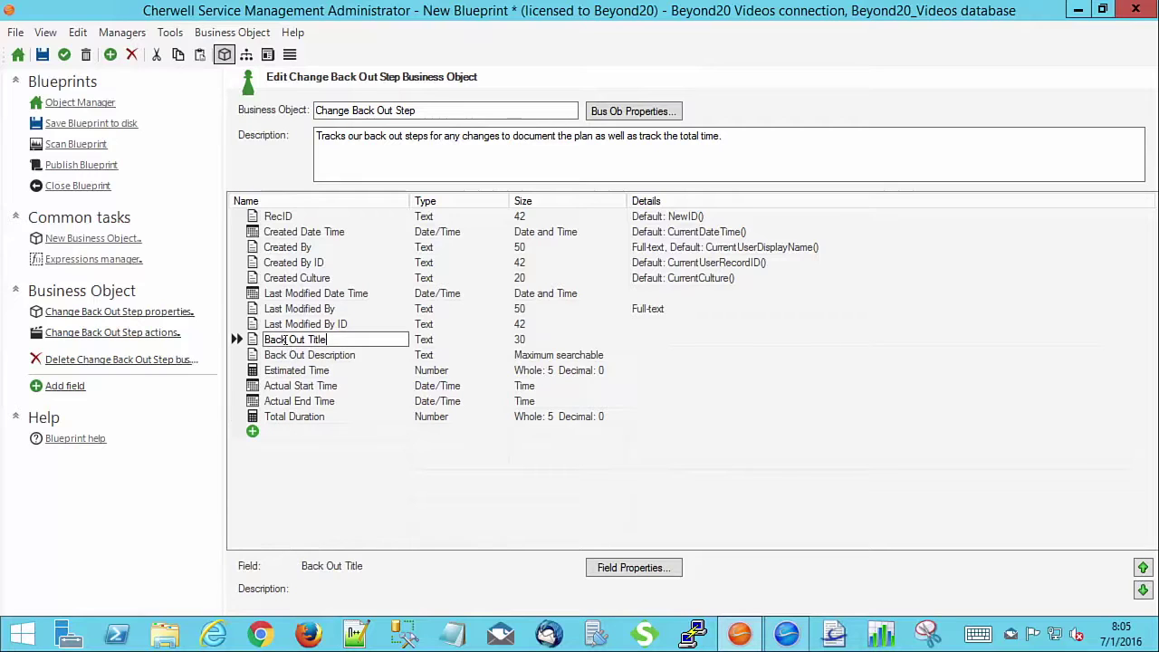
Allow multiple lines in the Back Out Description field's properties
{"action": "double_click", "coordinate": [268, 354]}
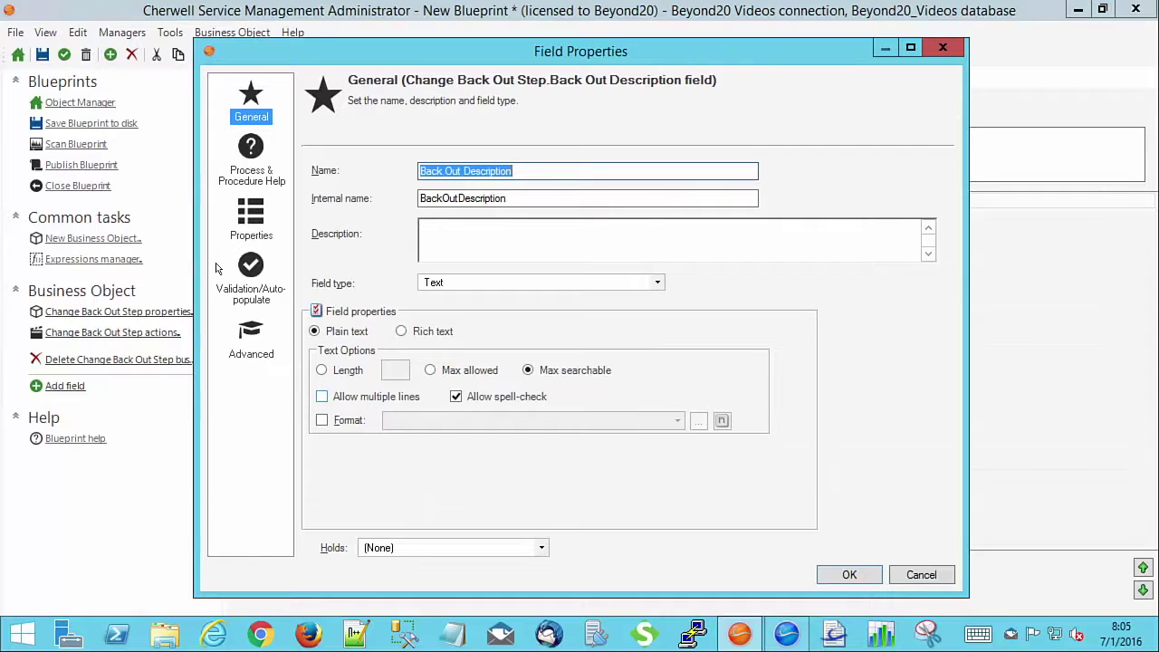
{"action": "left_click", "coordinate": [323, 396]}
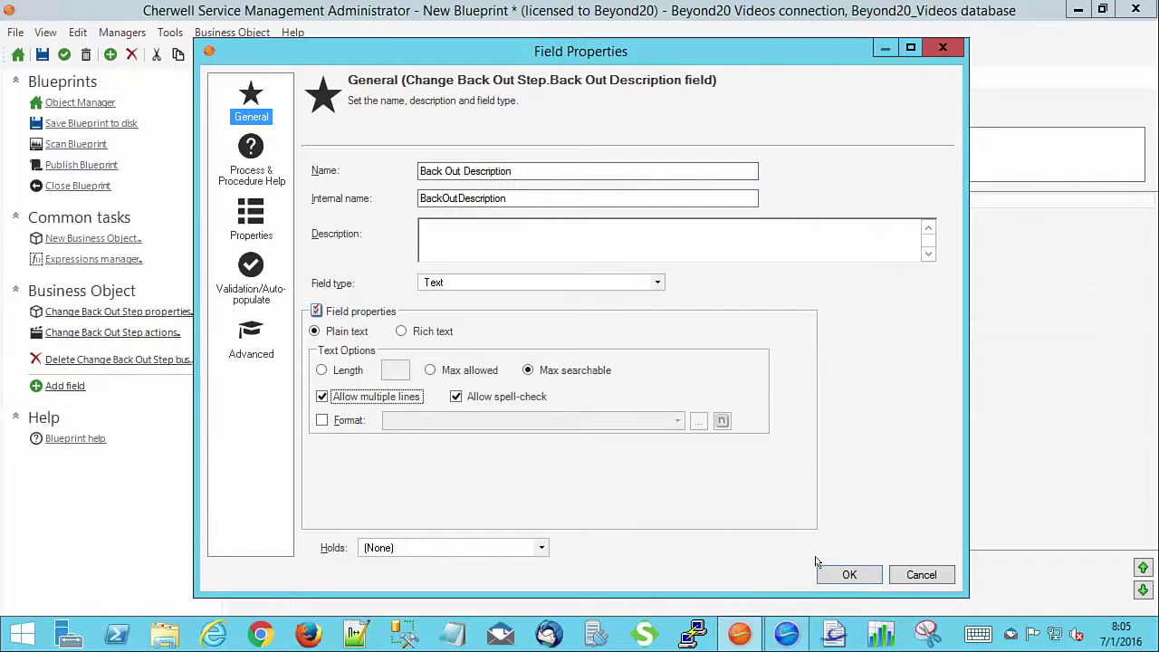
{"action": "left_click", "coordinate": [849, 575]}
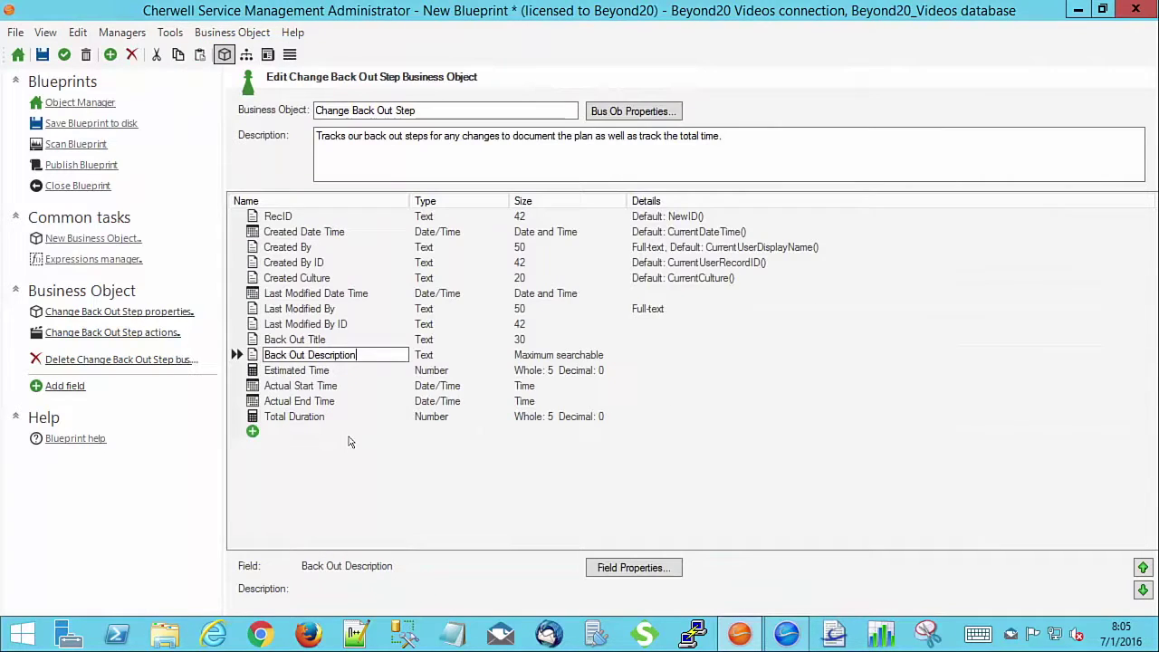
Disallow negative numbers in the Estimated Time and Total Duration fields
{"action": "double_click", "coordinate": [272, 370]}
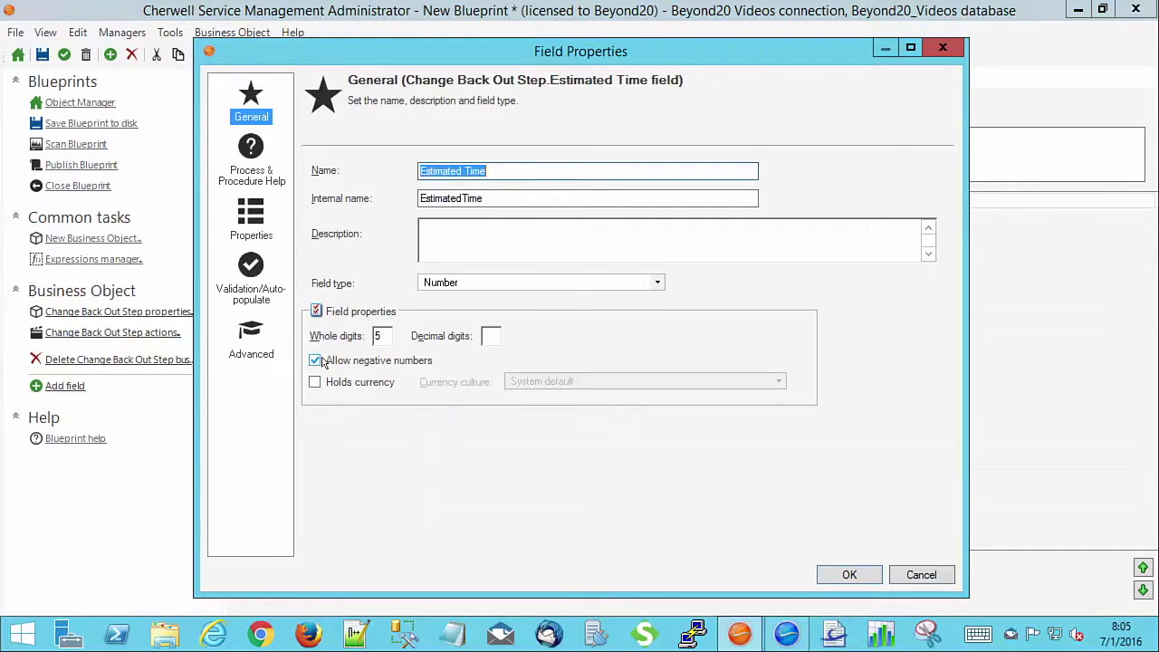
{"action": "left_click", "coordinate": [320, 360]}
{"action": "key", "text": "Return"}
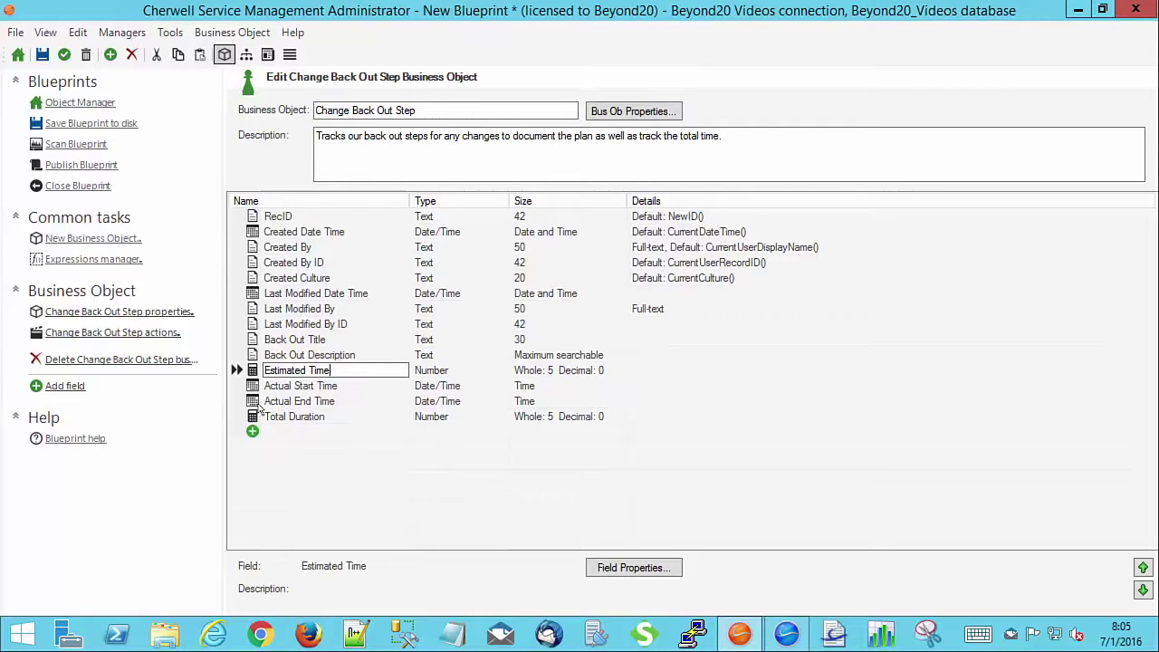
{"action": "double_click", "coordinate": [276, 415]}
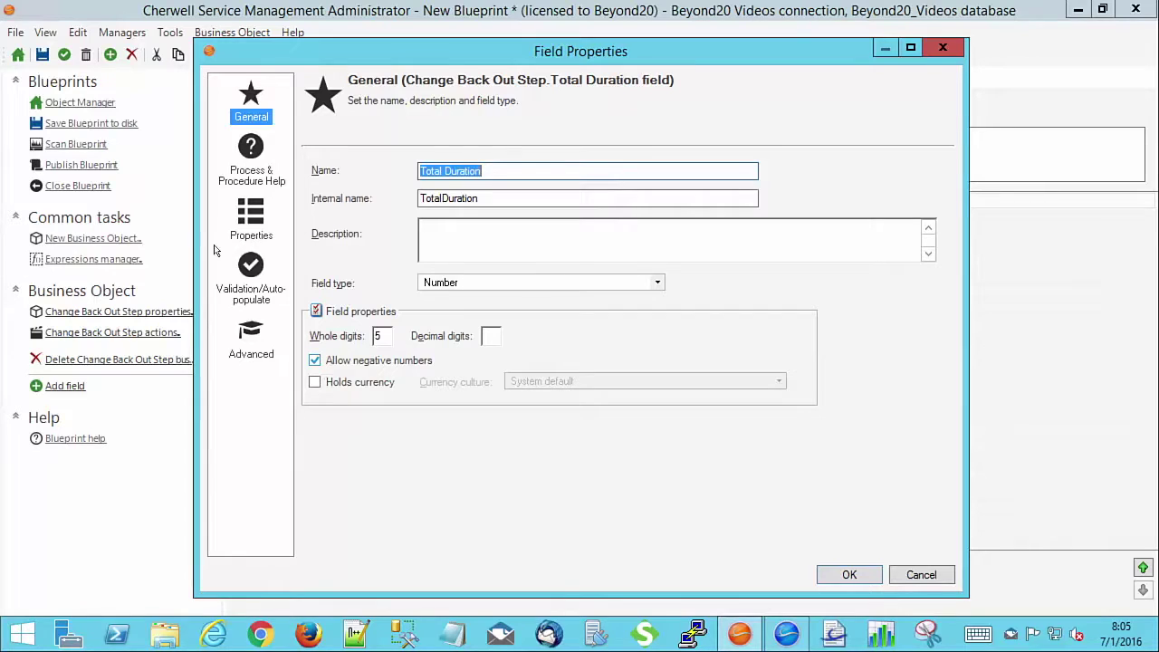
{"action": "left_click", "coordinate": [315, 360]}
{"action": "left_click", "coordinate": [848, 574]}
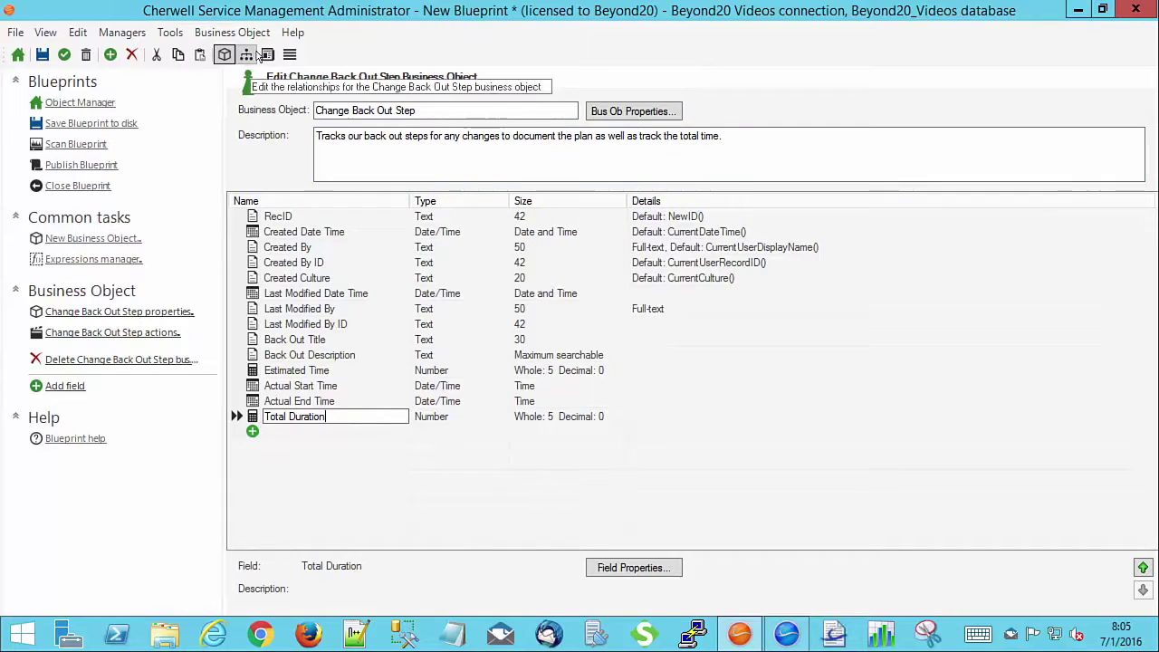
Apply the Change Back Out Step changes to the Blueprint and save it to disk as ChangeBackOut
{"action": "left_click", "coordinate": [246, 55]}
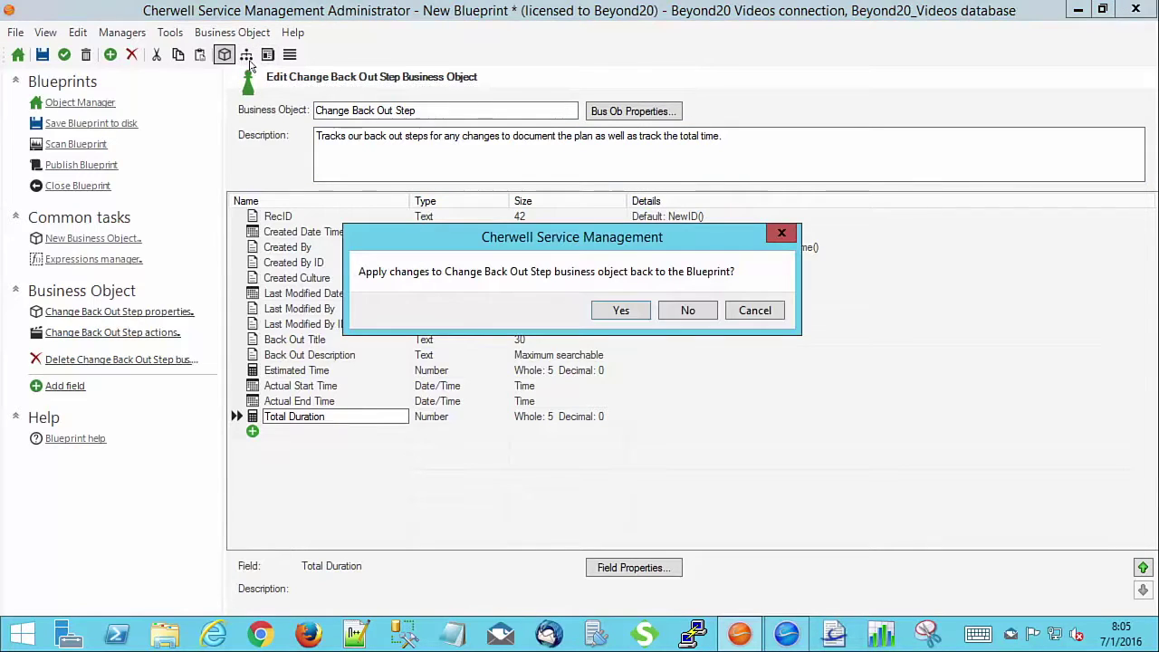
{"action": "left_click", "coordinate": [600, 313]}
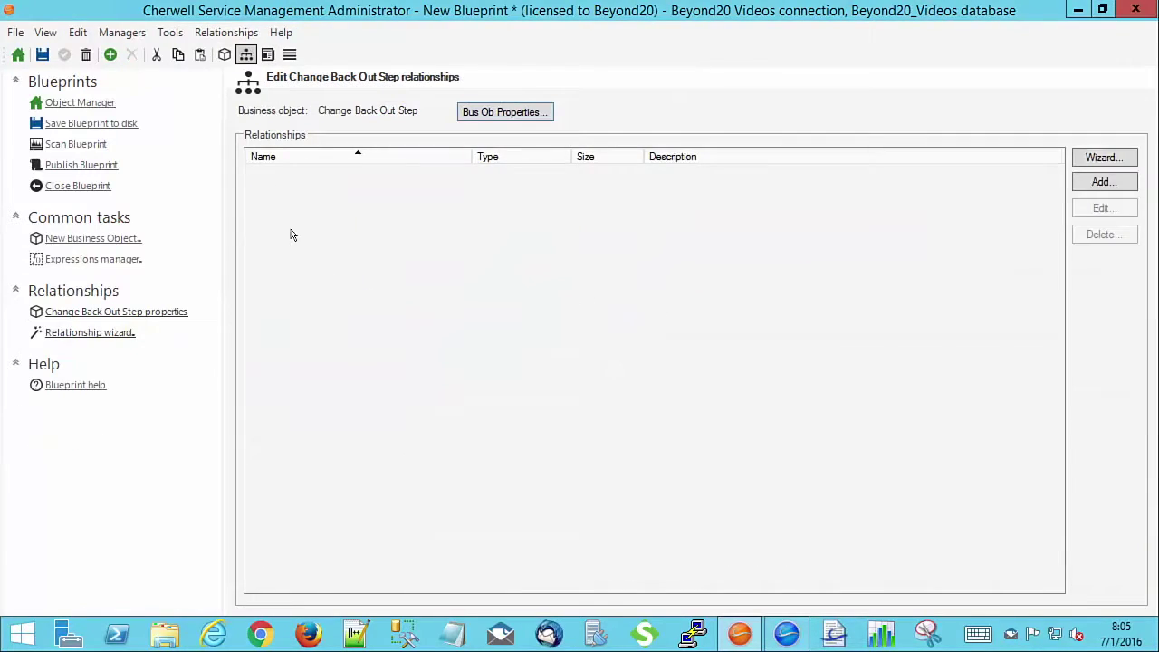
{"action": "left_click", "coordinate": [43, 55]}
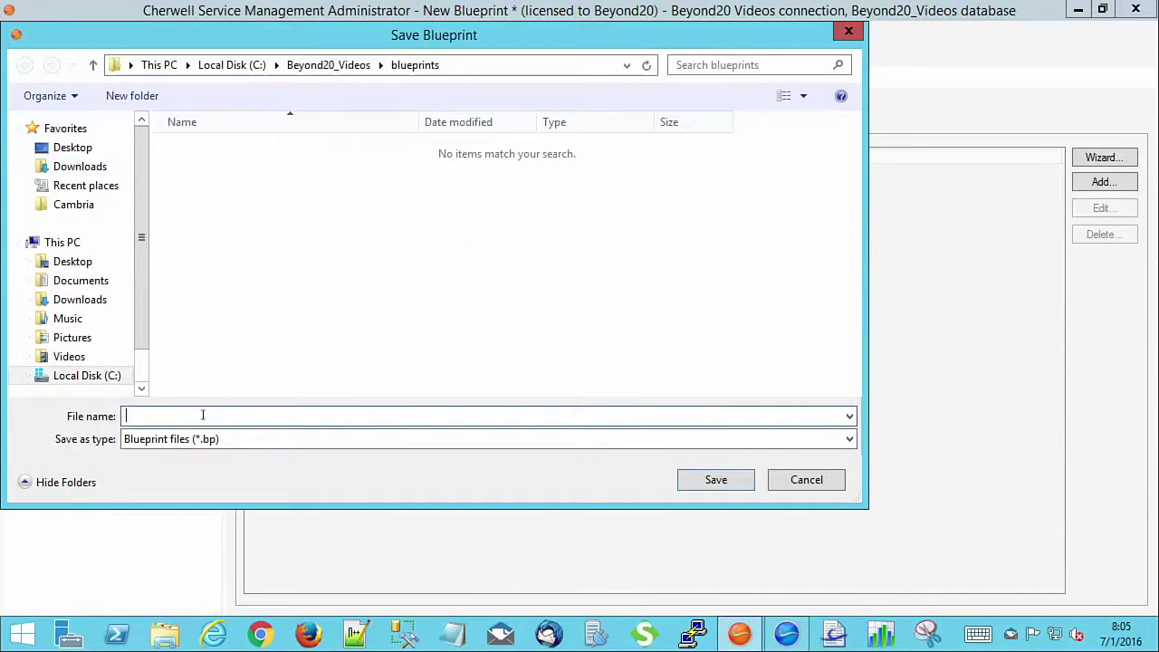
{"action": "type", "text": "ChangeBackOut"}
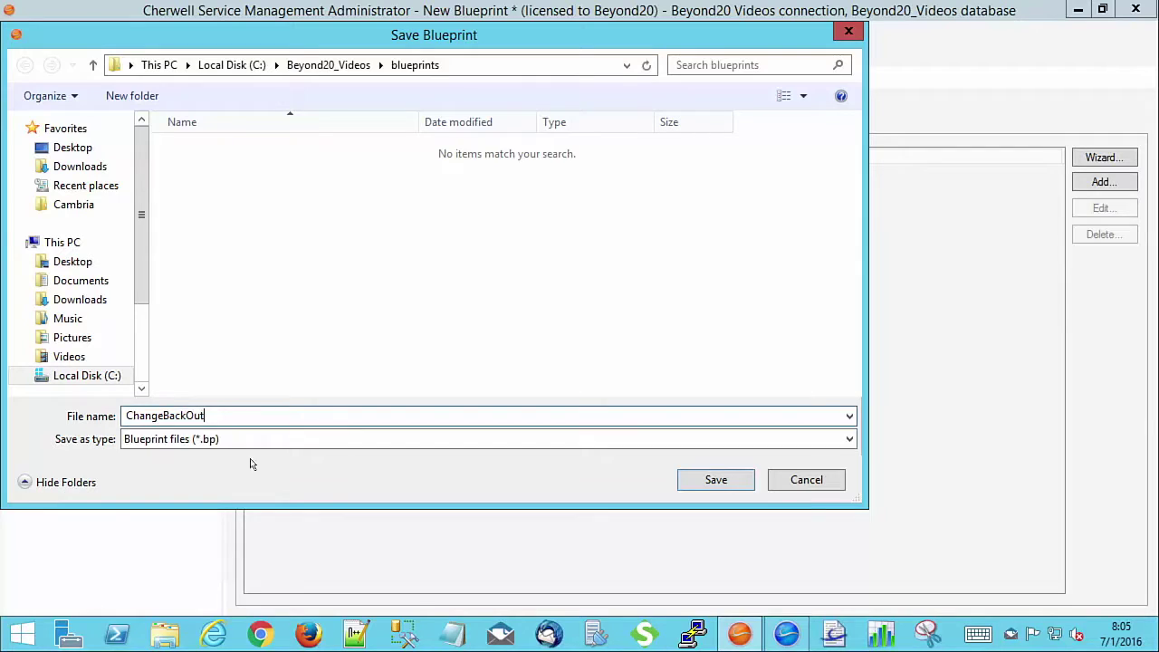
{"action": "left_click", "coordinate": [713, 485]}
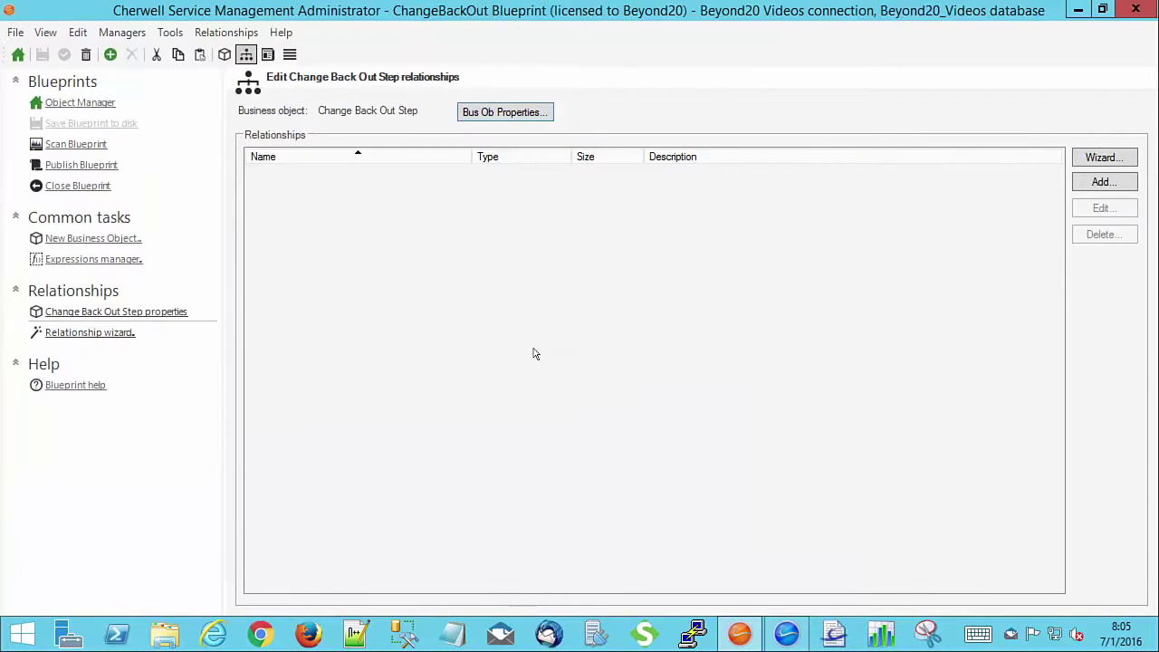
Start a wizard-built relationship with Change Request as the child, with each Change Back Out Step belonging to at most one Change Request
{"action": "left_click", "coordinate": [1103, 159]}
{"action": "left_click", "coordinate": [703, 514]}
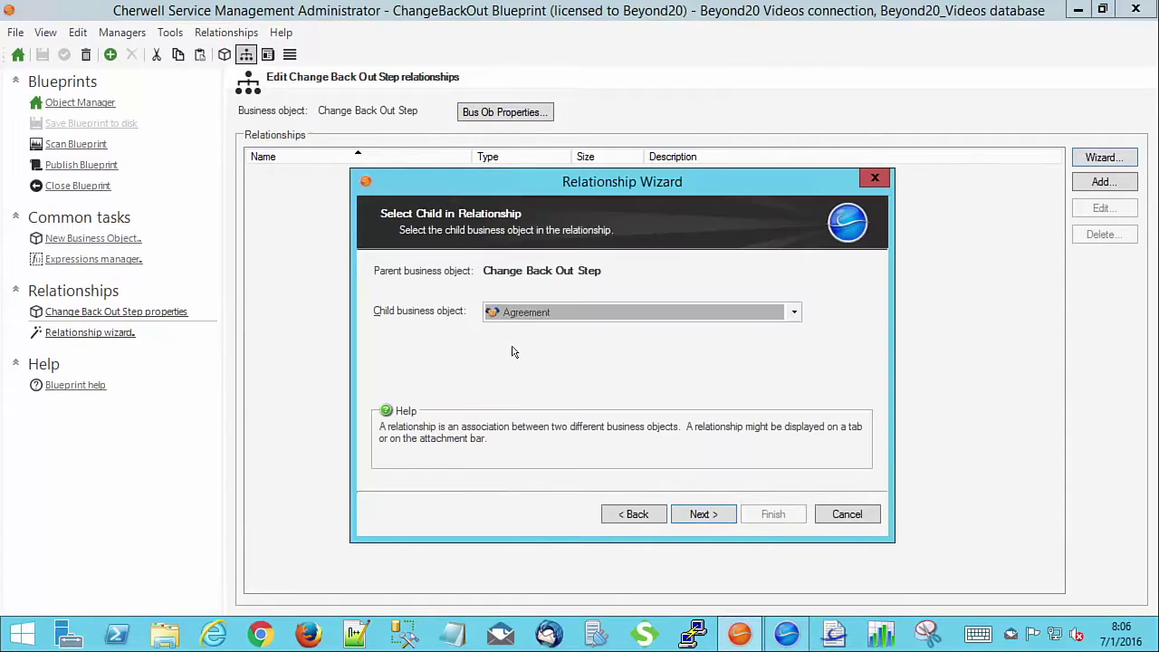
{"action": "left_click", "coordinate": [548, 312]}
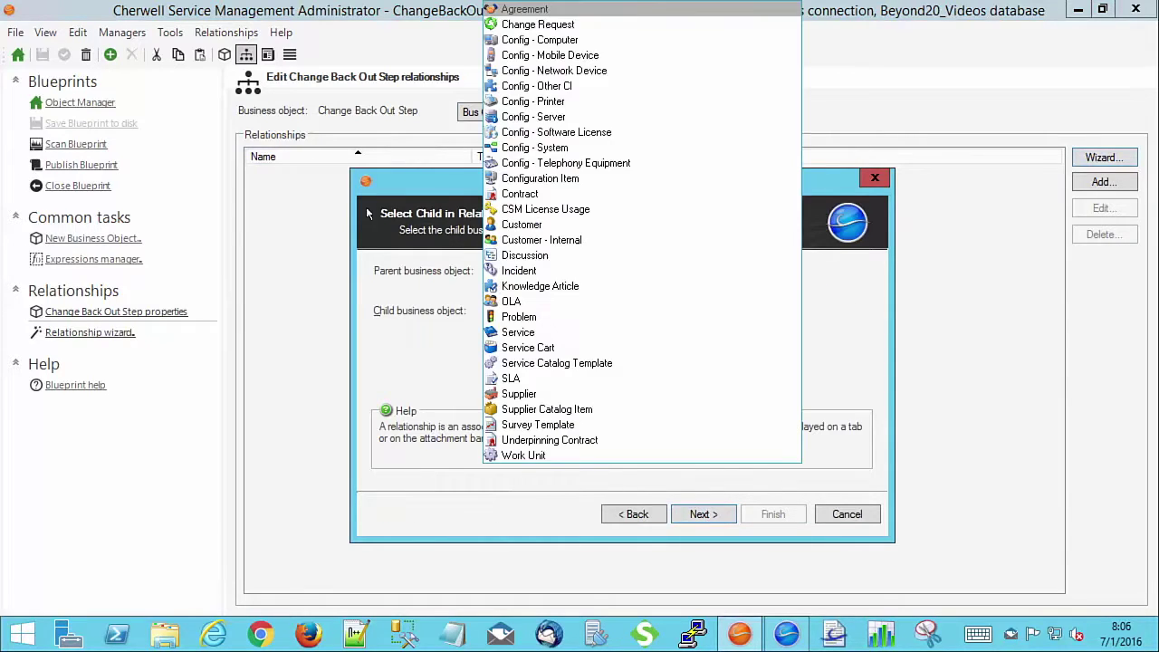
{"action": "left_click", "coordinate": [554, 25]}
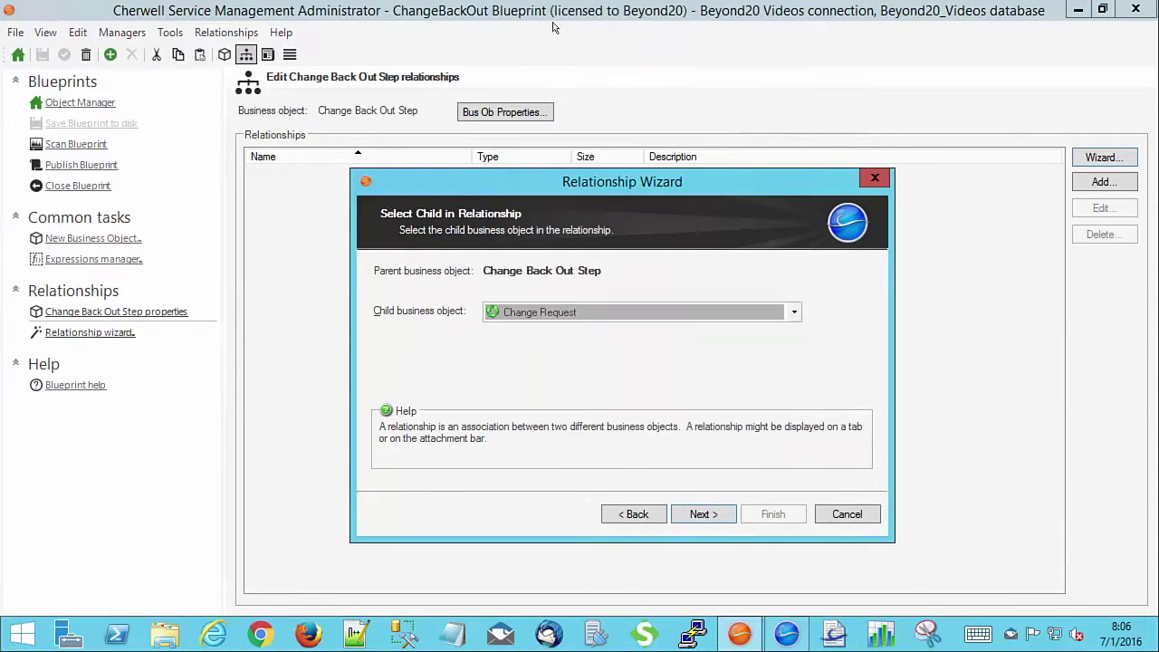
{"action": "left_click", "coordinate": [695, 515]}
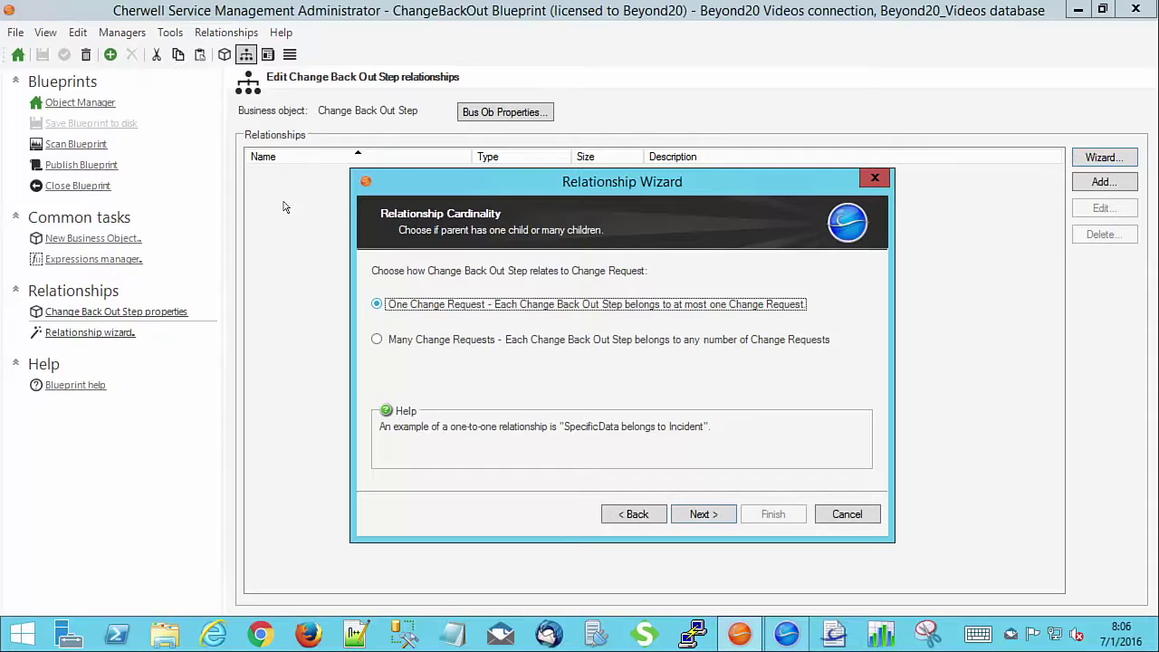
{"action": "left_click", "coordinate": [700, 514]}
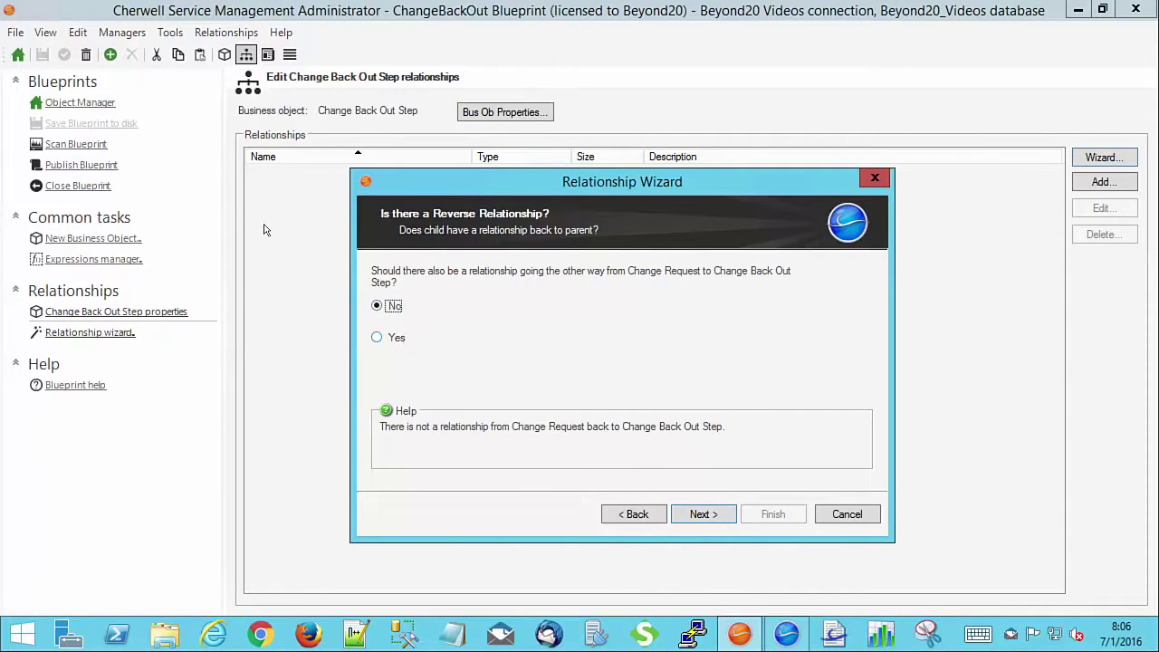
Include a reverse relationship in which each Change Request can have many Change Back Out Steps
{"action": "left_click", "coordinate": [398, 339]}
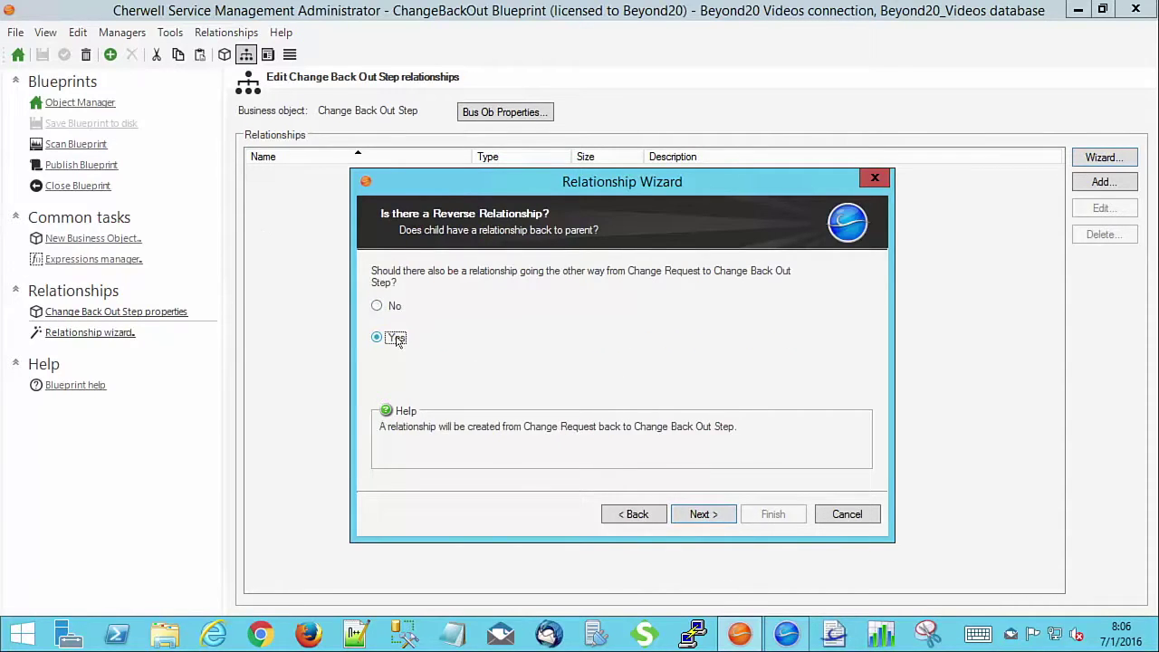
{"action": "left_click", "coordinate": [702, 514]}
{"action": "left_click", "coordinate": [431, 346]}
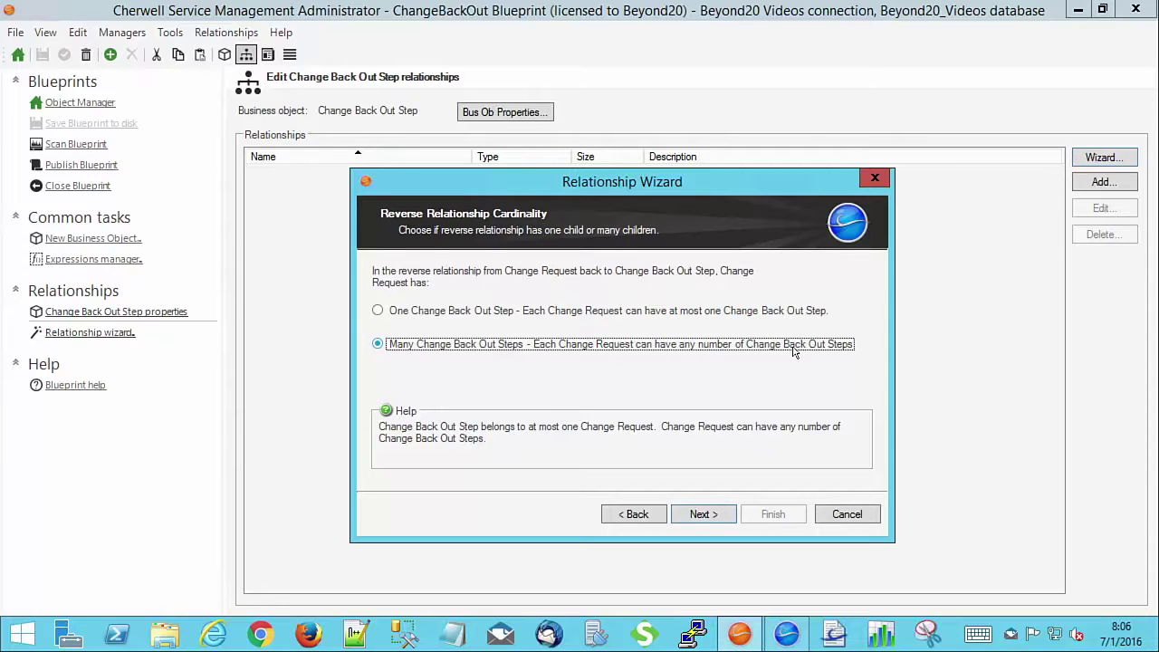
{"action": "left_click", "coordinate": [701, 513]}
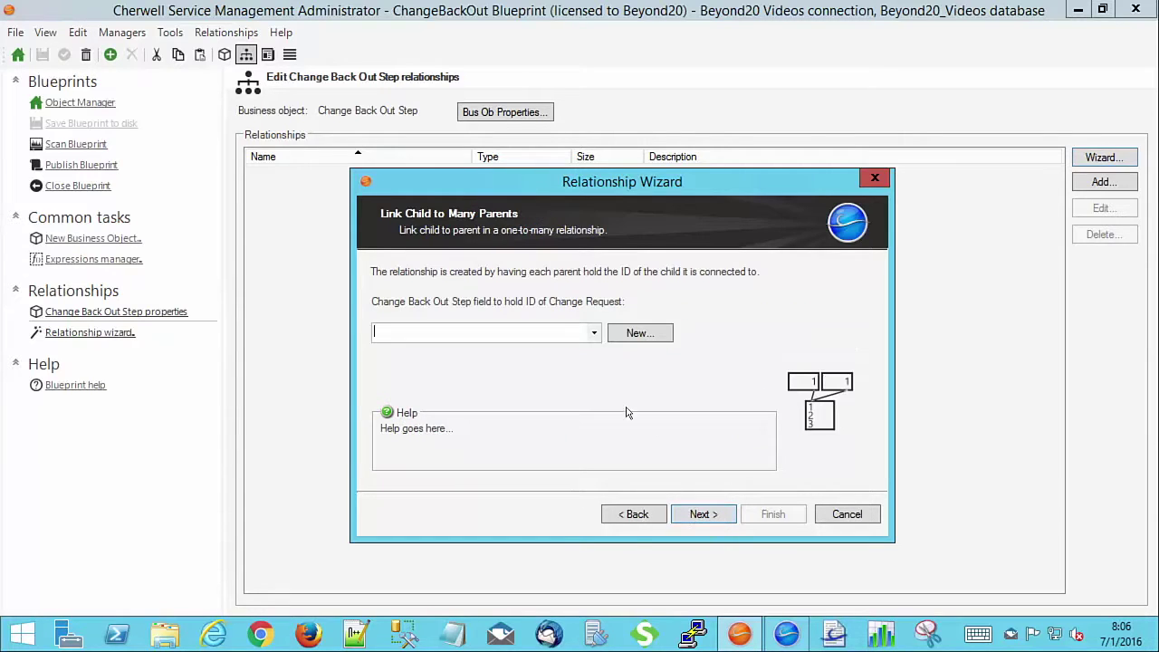
Create a new link field named "Change Request ID" to hold the ID of the Change Request
{"action": "left_click", "coordinate": [594, 333]}
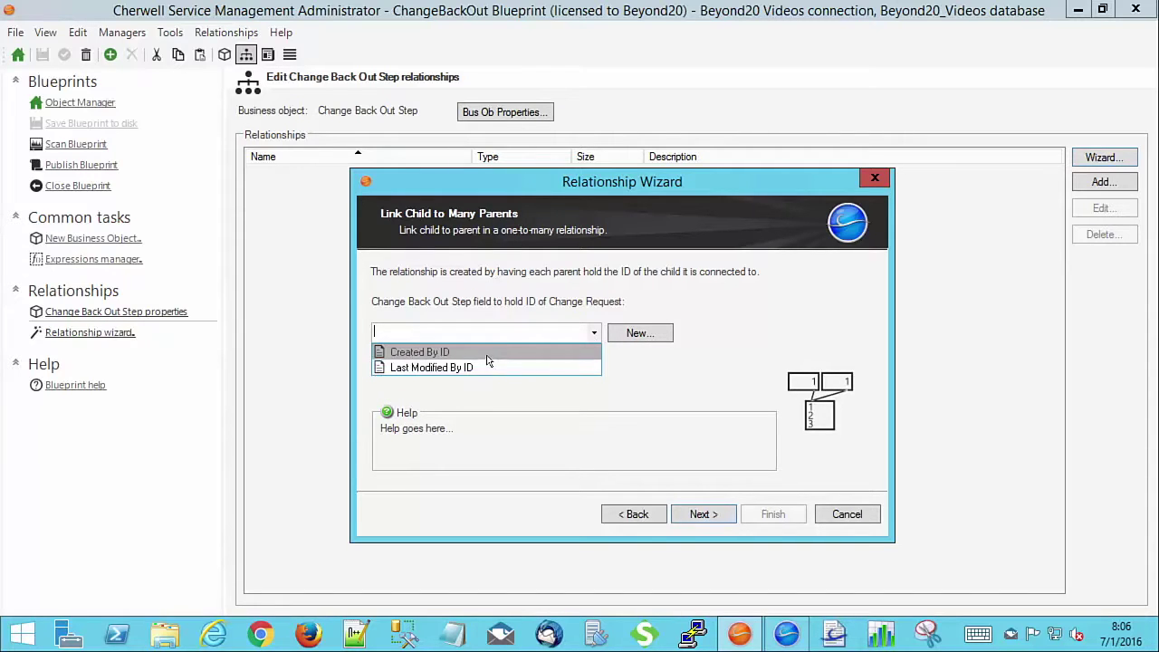
{"action": "left_click", "coordinate": [440, 225]}
{"action": "left_click", "coordinate": [662, 332]}
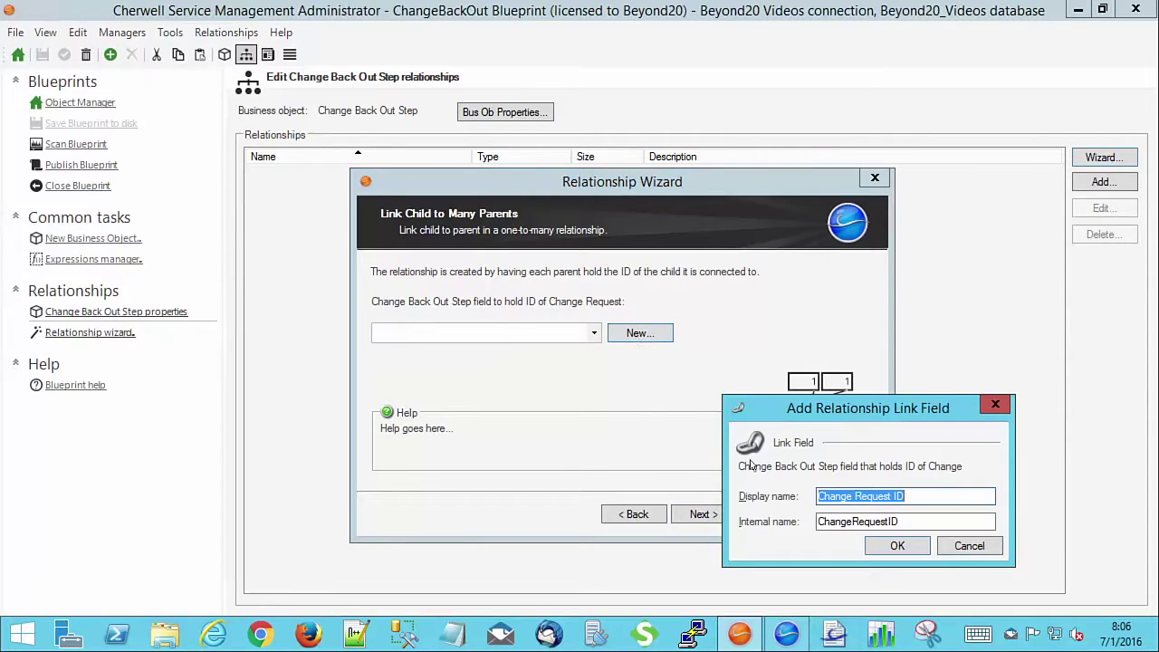
{"action": "left_click_drag", "start_coordinate": [831, 418], "coordinate": [726, 309]}
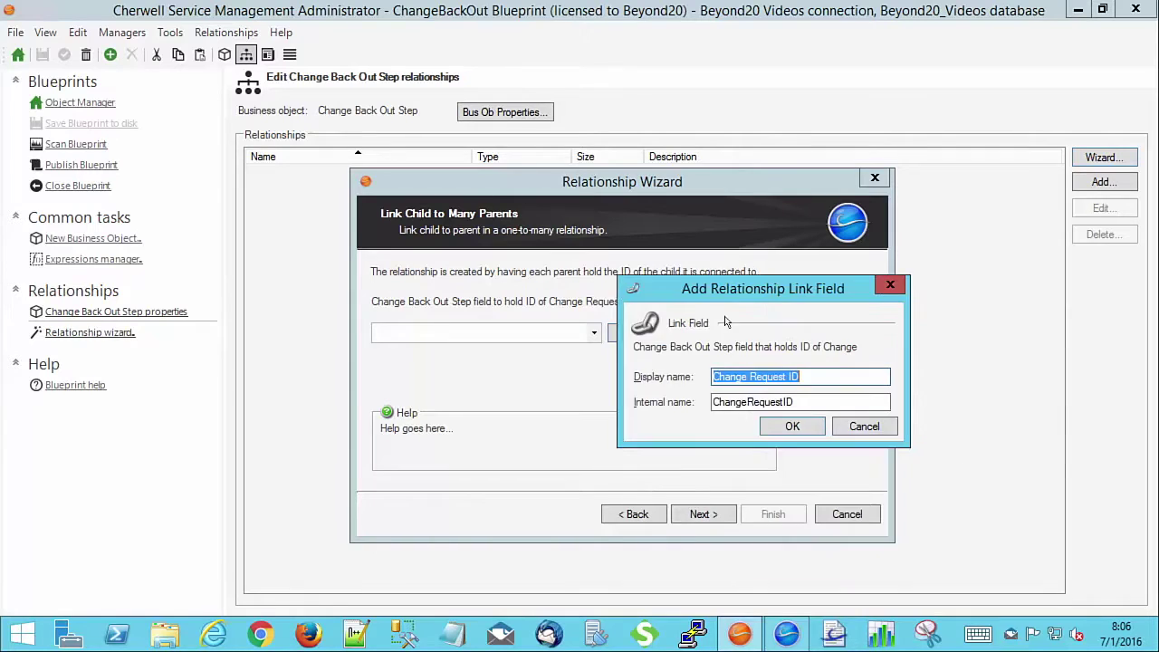
{"action": "left_click", "coordinate": [771, 425]}
{"action": "left_click", "coordinate": [707, 513]}
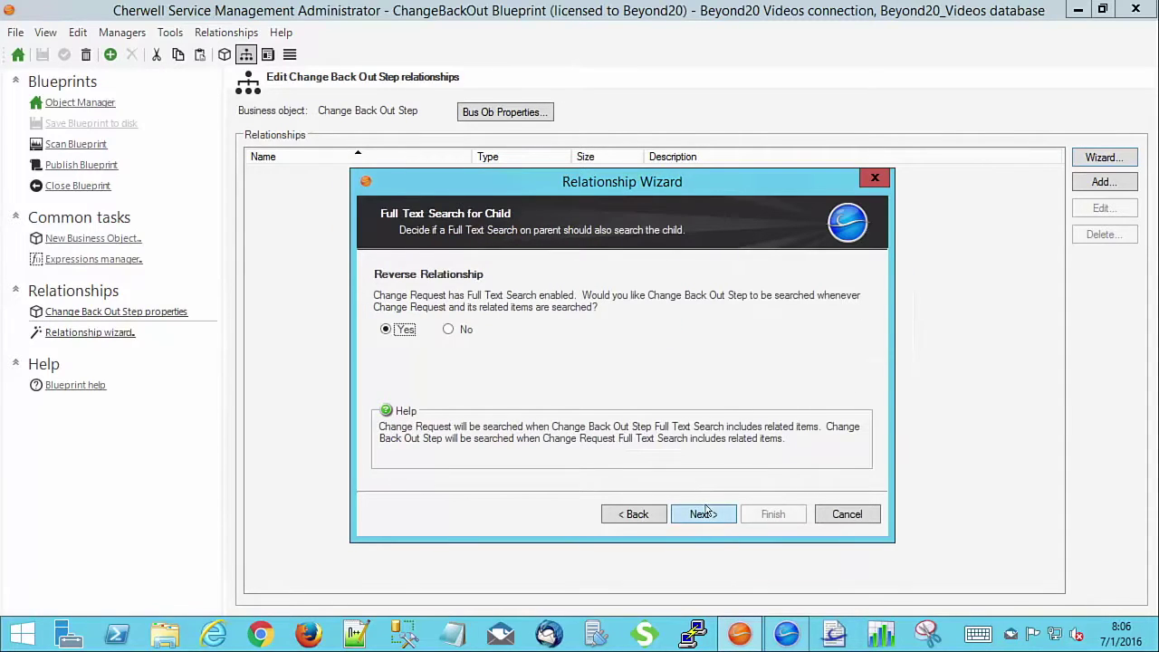
Keep full-text search of Change Back Out Step enabled, accept the suggested relationship names, and finish the relationship
{"action": "left_click", "coordinate": [700, 514]}
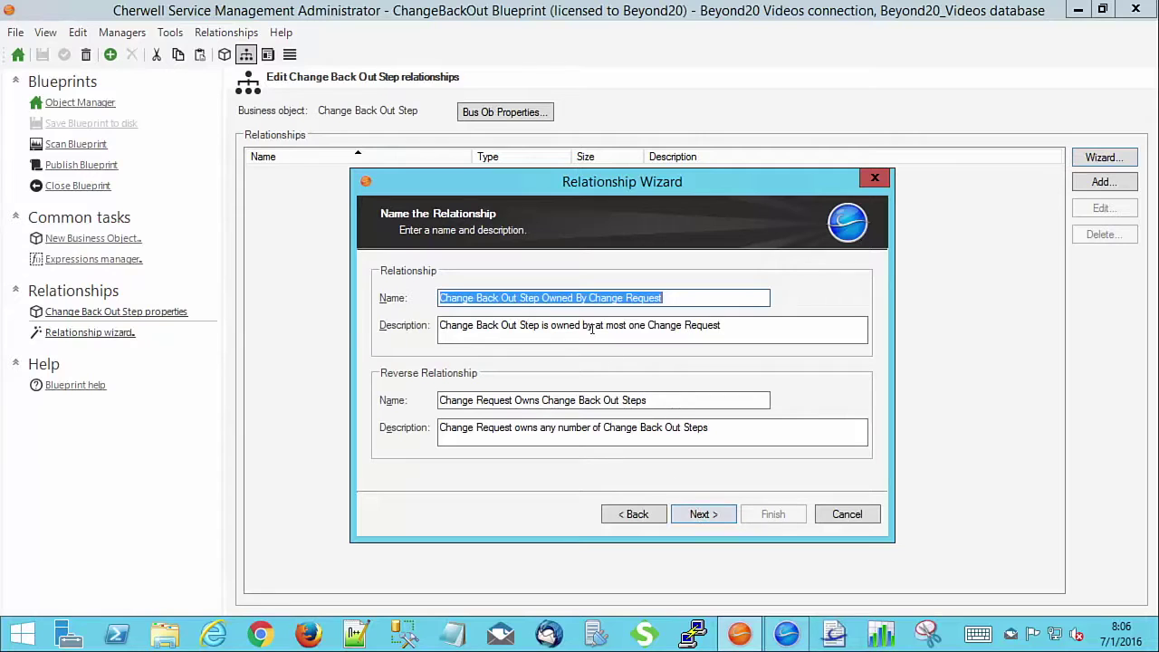
{"action": "left_click", "coordinate": [704, 508]}
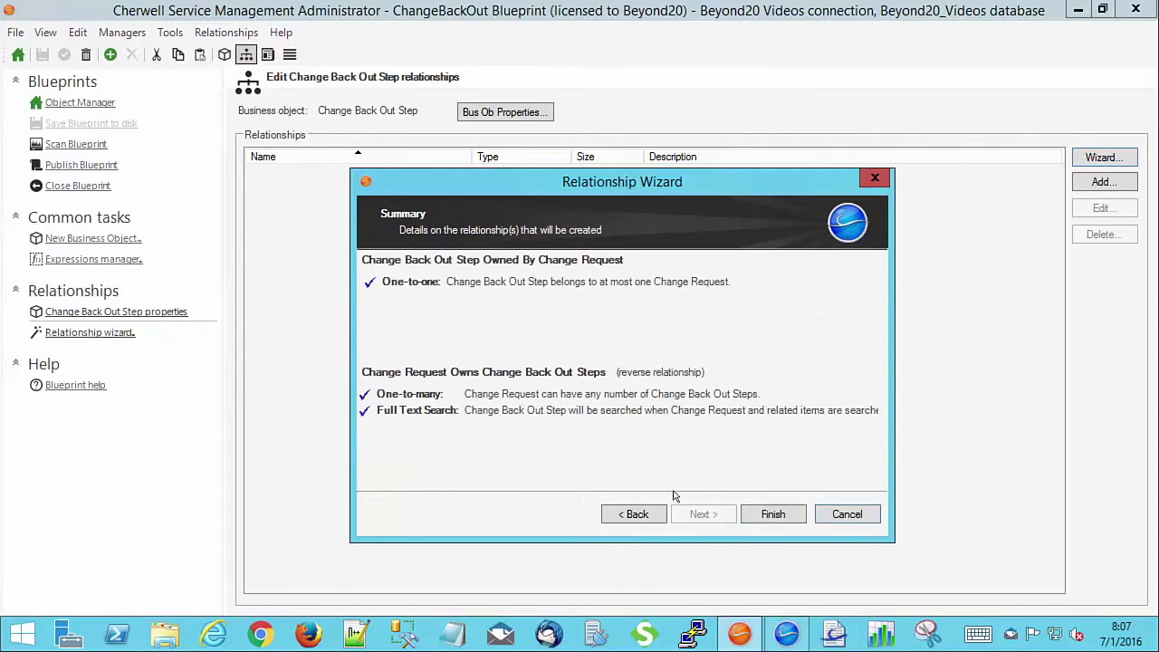
{"action": "left_click", "coordinate": [758, 513]}
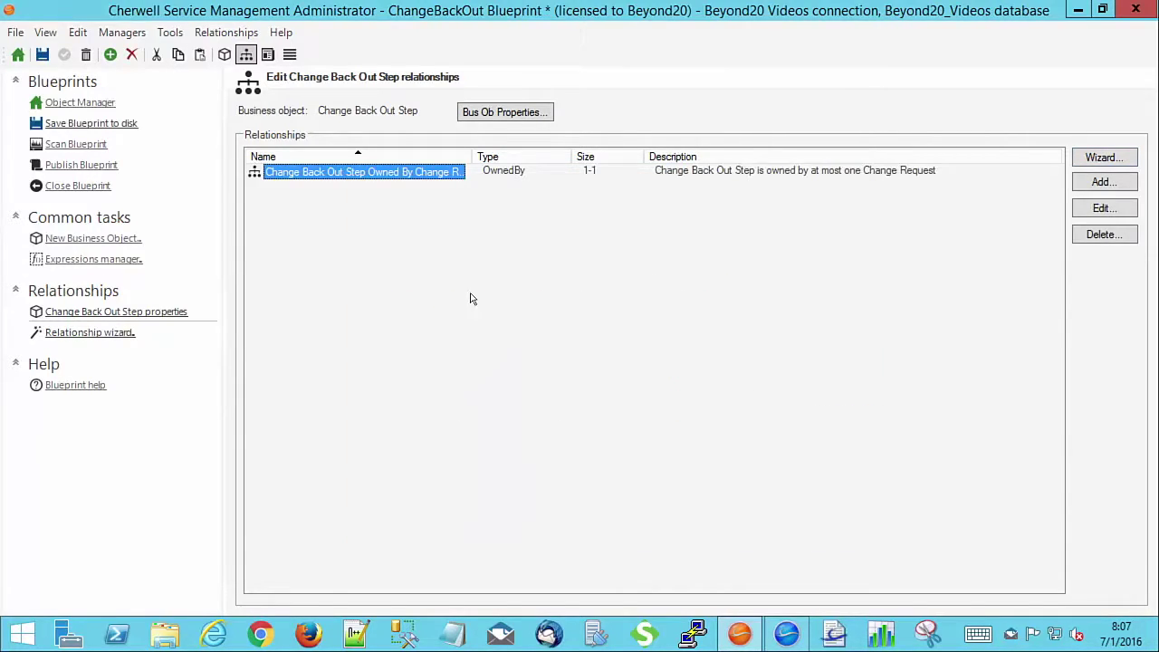
Add the Back Out Title field to the business object's form, with its box beneath the label and left-aligned to it
{"action": "left_click", "coordinate": [267, 54]}
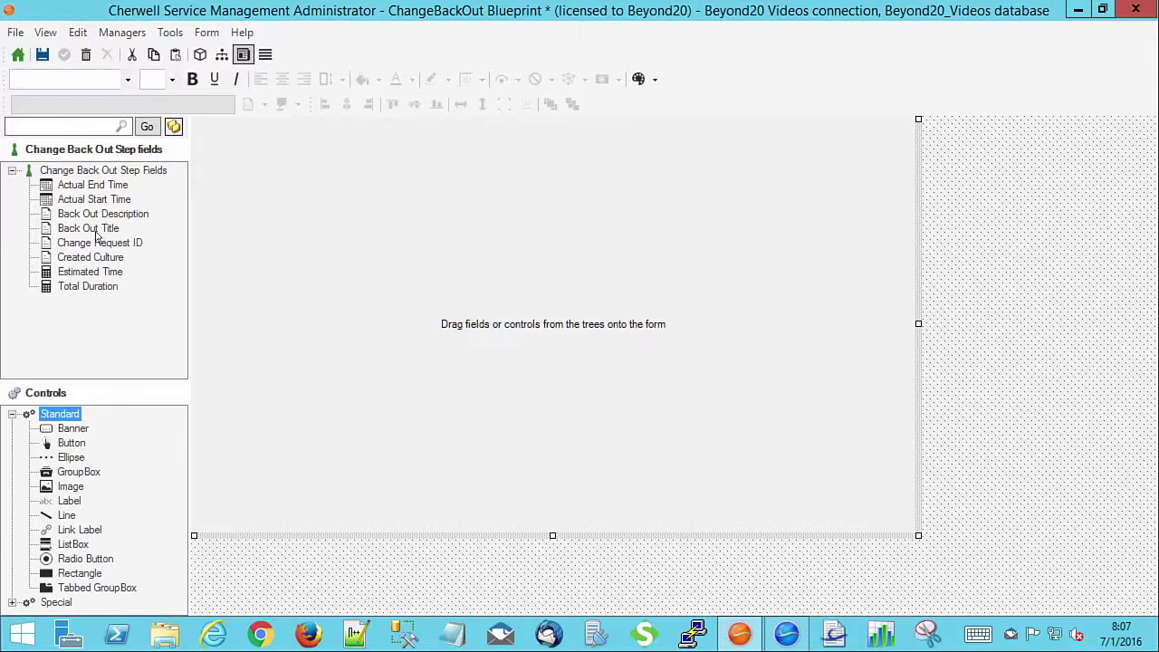
{"action": "left_click_drag", "start_coordinate": [64, 233], "coordinate": [212, 135]}
{"action": "left_click", "coordinate": [297, 176]}
{"action": "left_click_drag", "start_coordinate": [311, 139], "coordinate": [269, 163]}
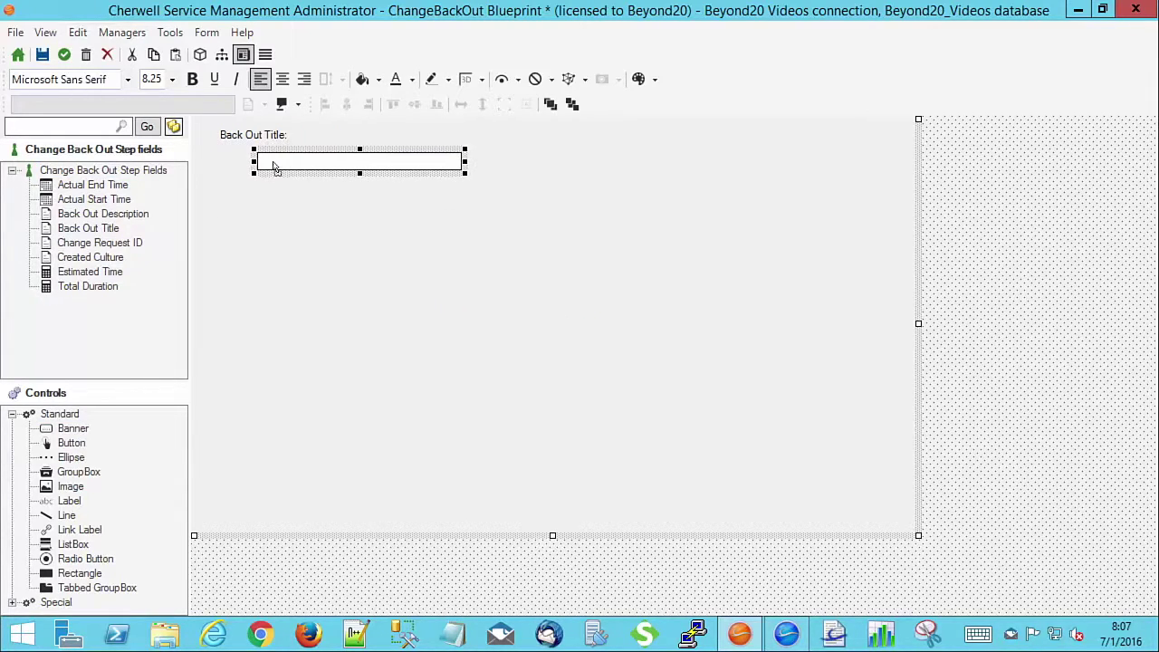
{"action": "left_click", "coordinate": [234, 140], "text": "ctrl"}
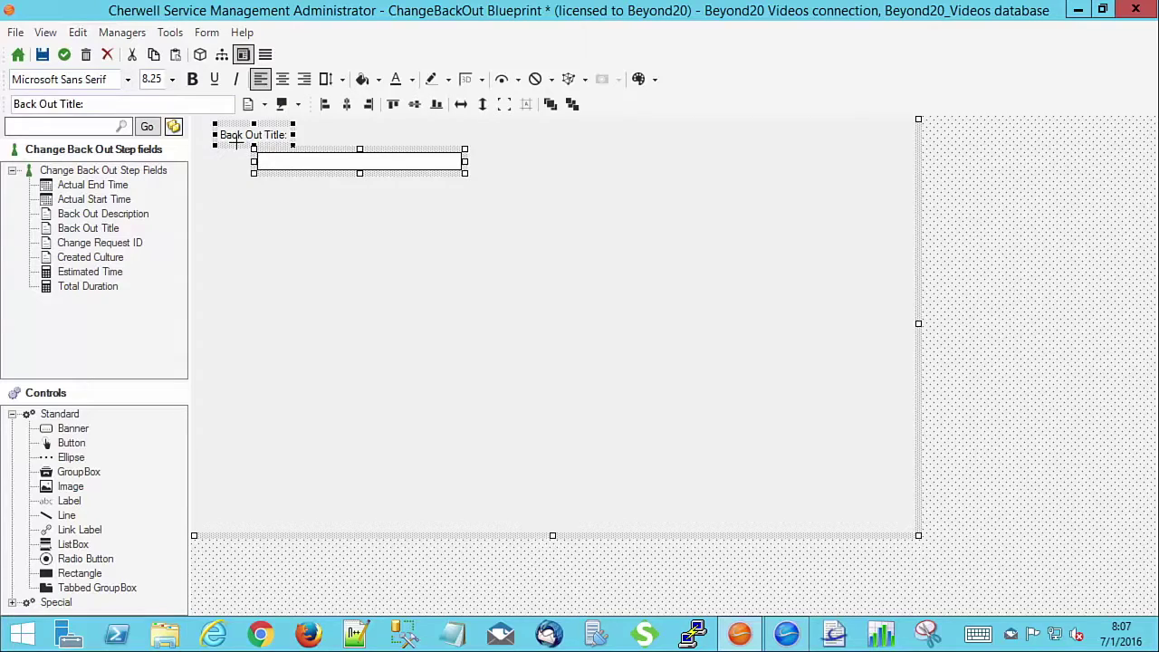
{"action": "left_click", "coordinate": [324, 105]}
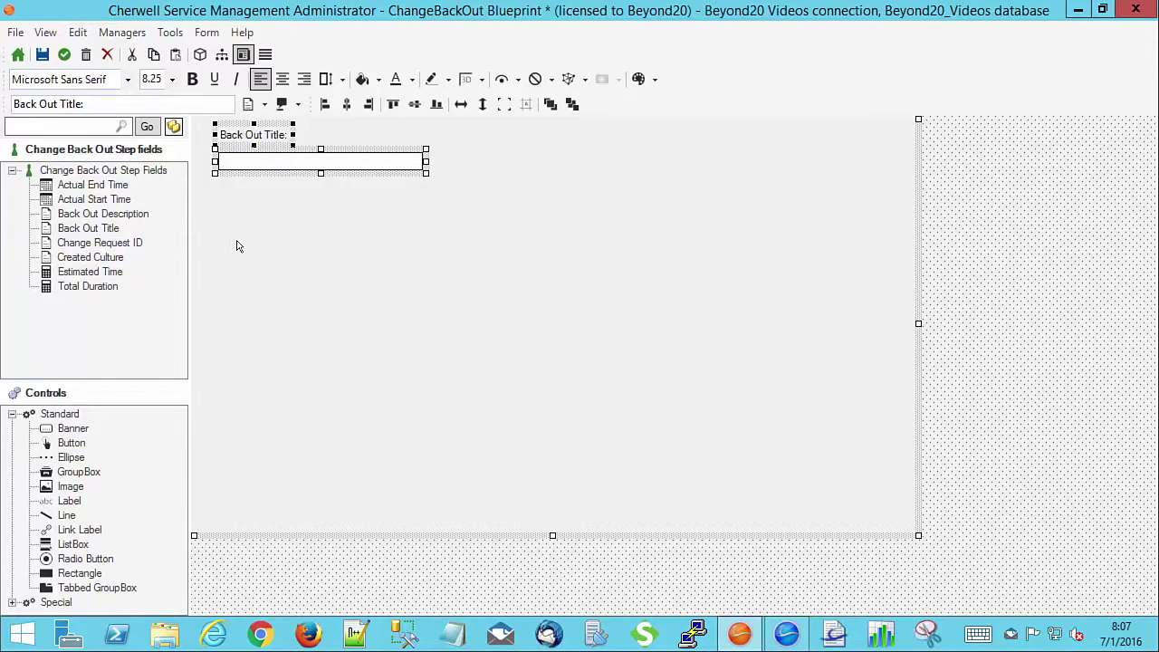
Add the Back Out Description field below the title on the form, and the Estimated Time field below the description
{"action": "left_click", "coordinate": [86, 243]}
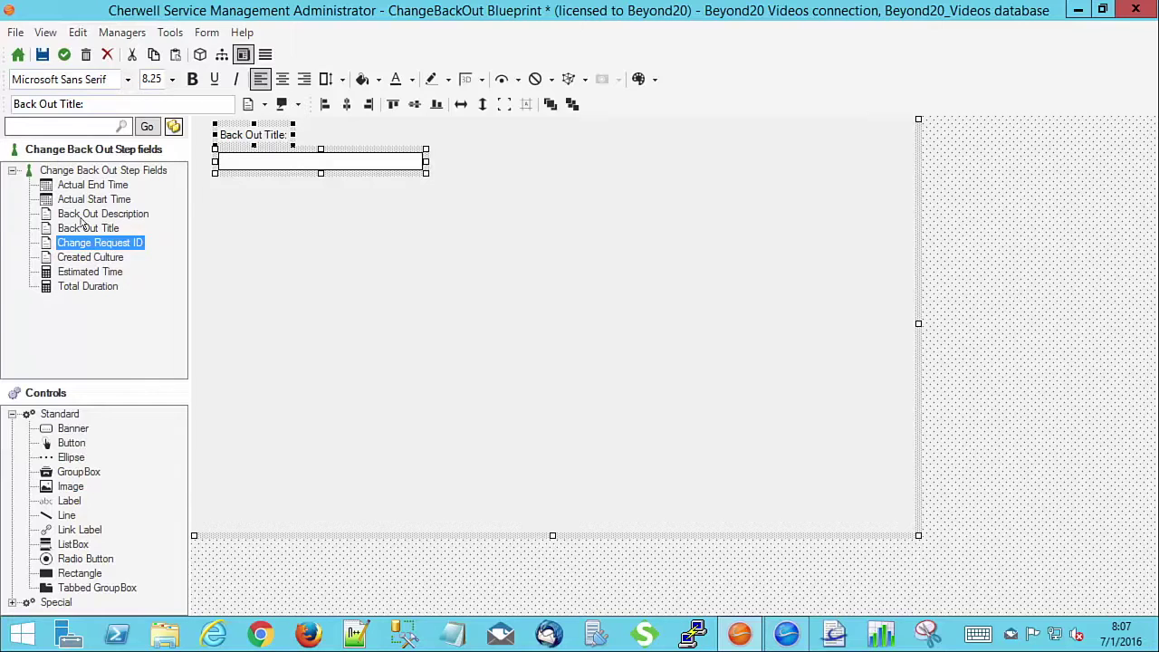
{"action": "left_click_drag", "start_coordinate": [86, 214], "coordinate": [226, 195]}
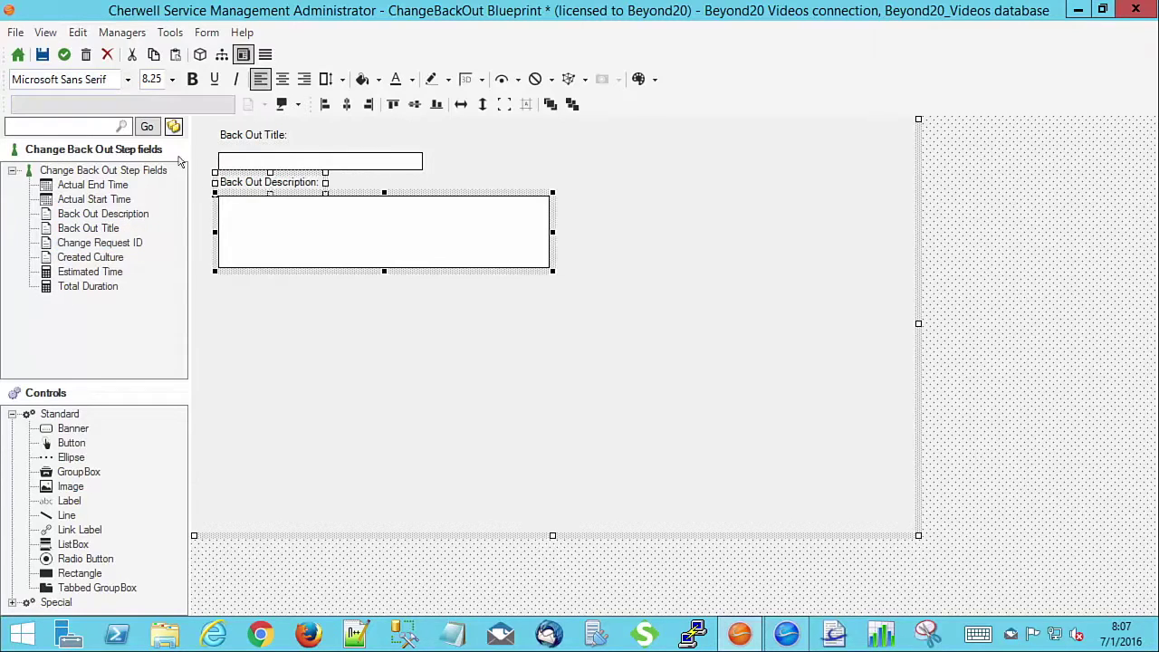
{"action": "left_click", "coordinate": [51, 271]}
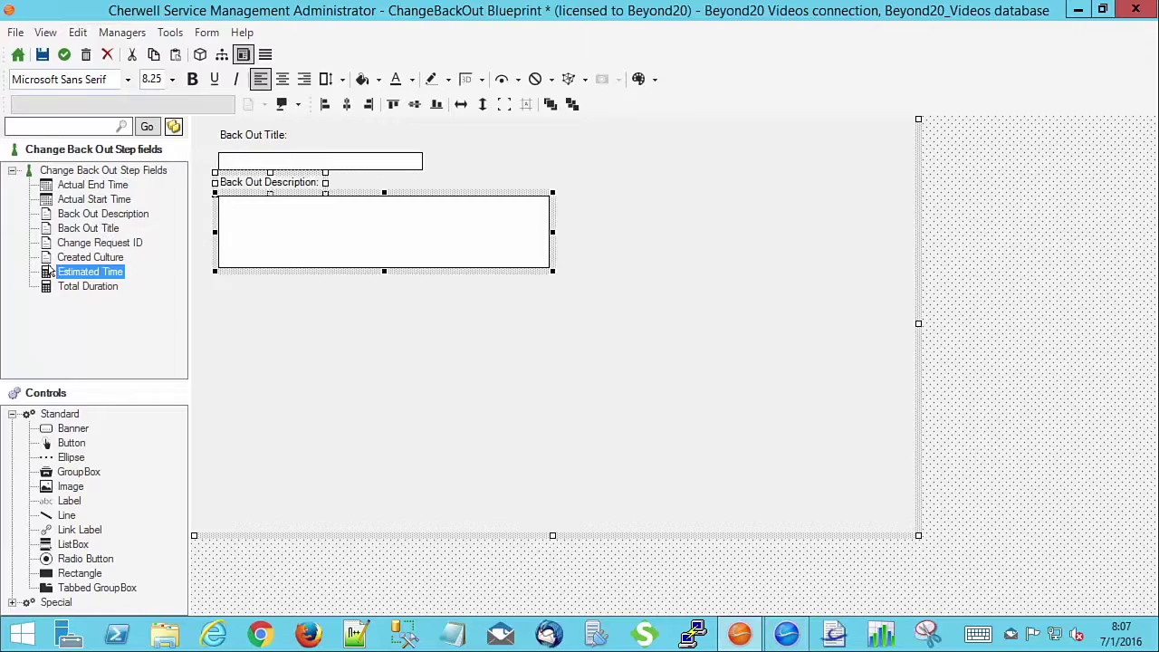
{"action": "left_click_drag", "start_coordinate": [51, 272], "coordinate": [315, 344]}
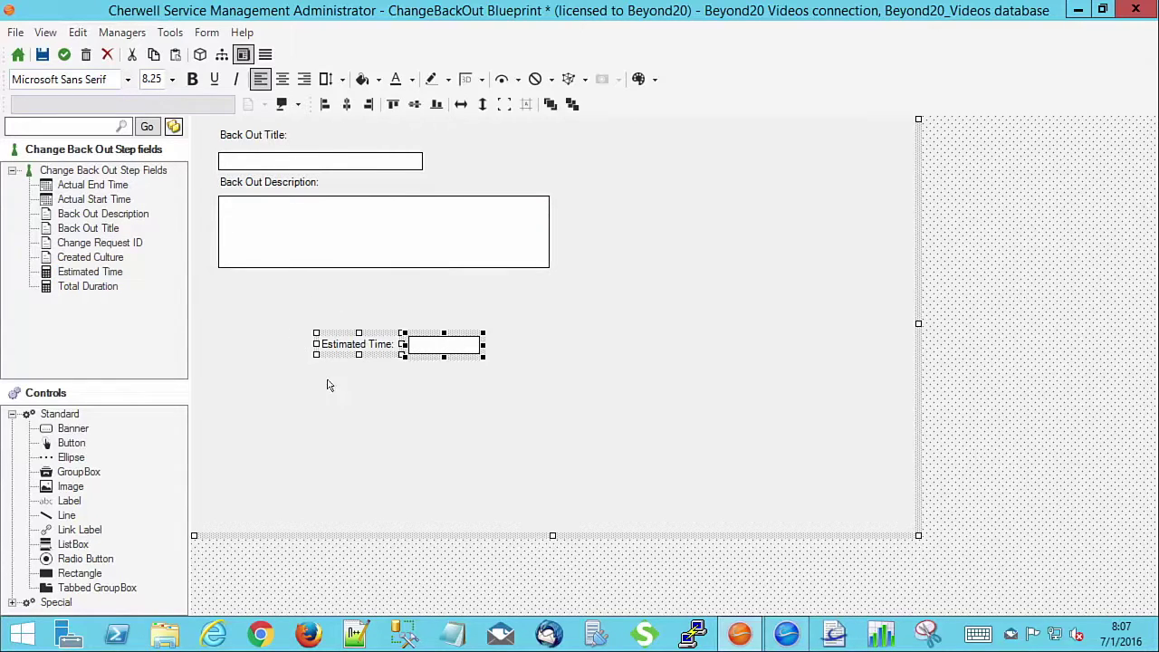
Shift the Estimated Time field to the left and place its box directly beneath its label
{"action": "key", "text": "Left"}
{"action": "key", "text": "Left"}
{"action": "key", "text": "Left"}
{"action": "key", "text": "Left"}
{"action": "key", "text": "Left"}
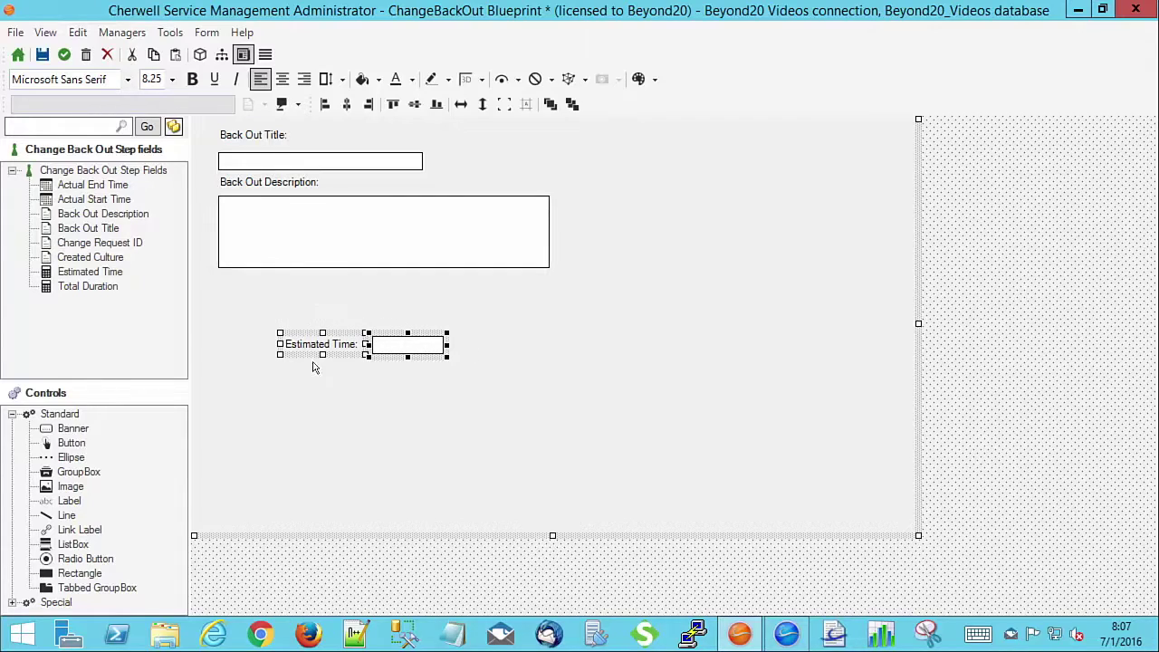
{"action": "left_click", "coordinate": [439, 313]}
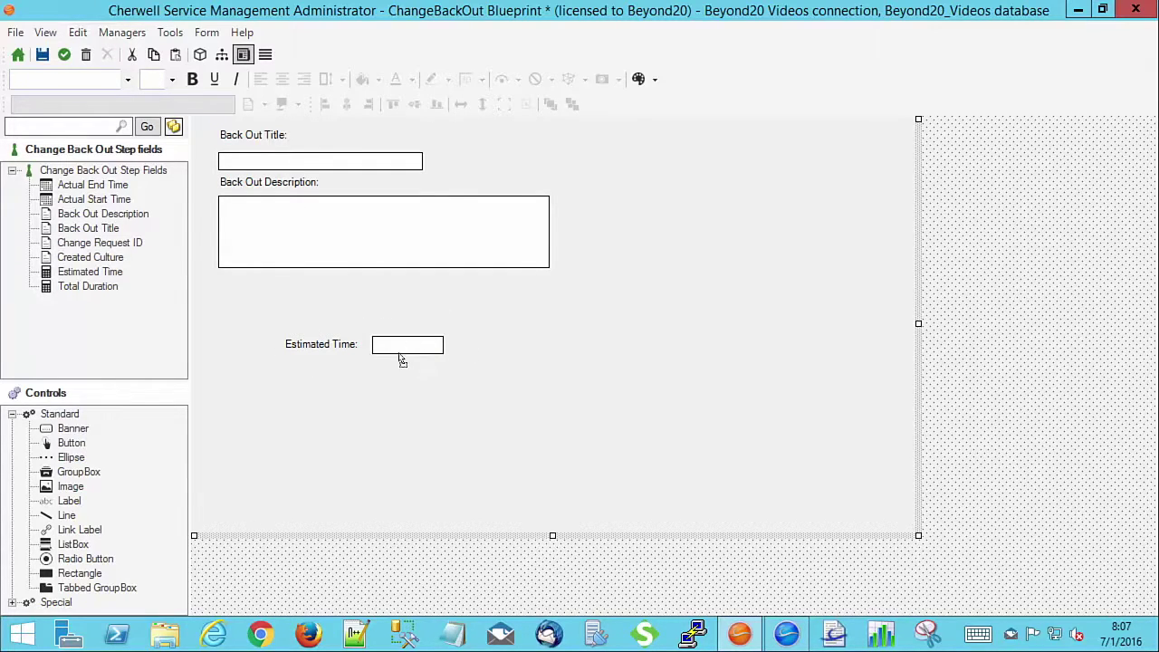
{"action": "left_click_drag", "start_coordinate": [401, 357], "coordinate": [319, 371]}
Enable the spinner in the control properties of the Estimated Time box
{"action": "right_click", "coordinate": [318, 366]}
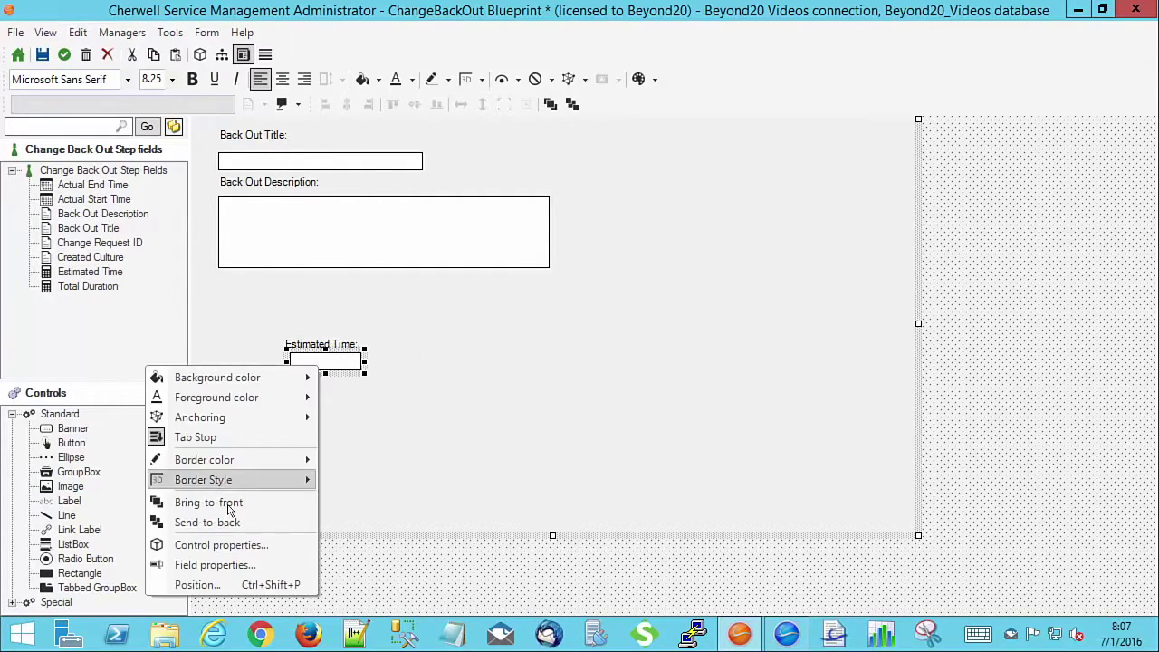
{"action": "left_click", "coordinate": [234, 544]}
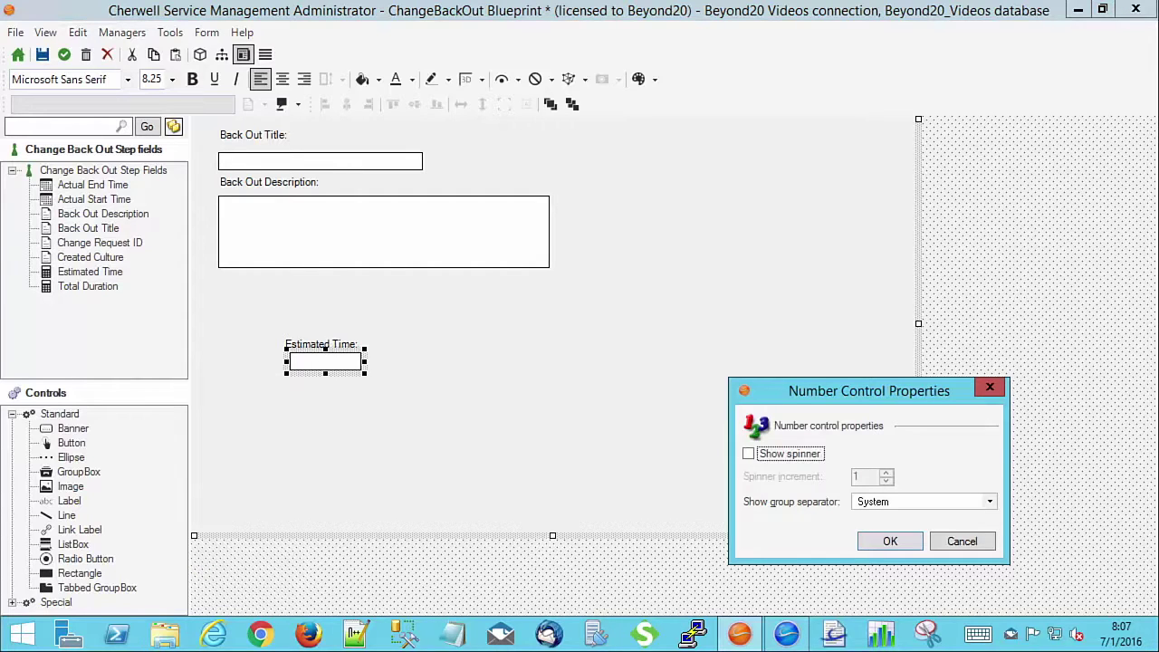
{"action": "left_click", "coordinate": [780, 453]}
{"action": "left_click", "coordinate": [890, 541]}
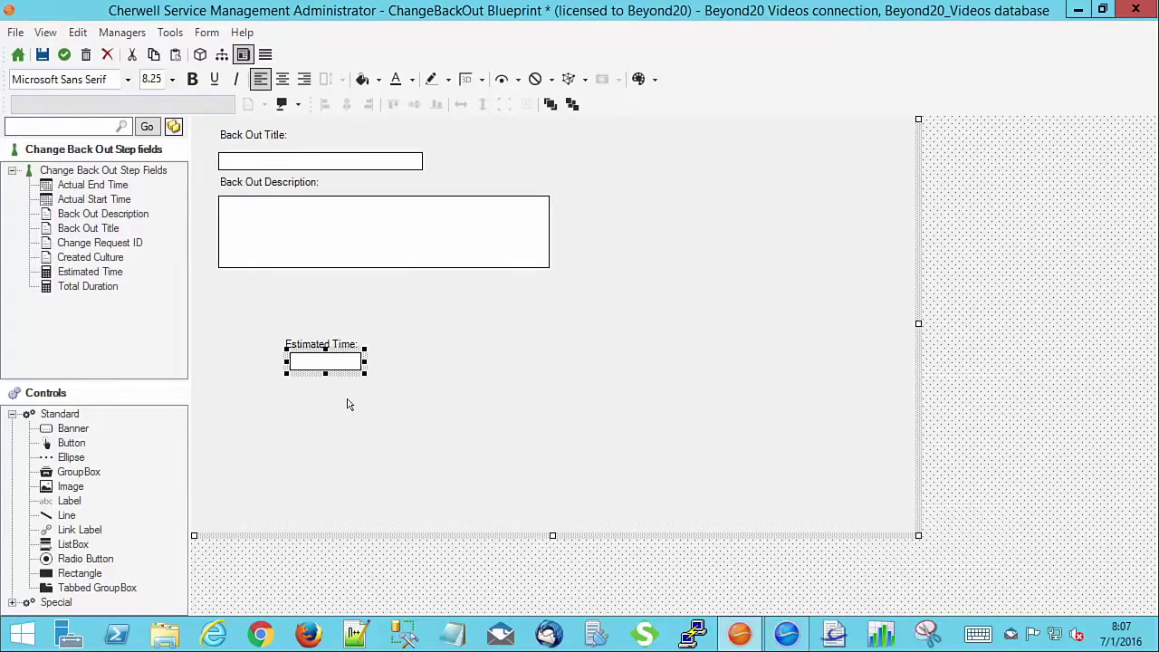
Nudge the Estimated Time box down from its label and left-align both with the Back Out Description box
{"action": "key", "text": "Down"}
{"action": "key", "text": "Down"}
{"action": "key", "text": "Down"}
{"action": "key", "text": "Down"}
{"action": "key", "text": "Down"}
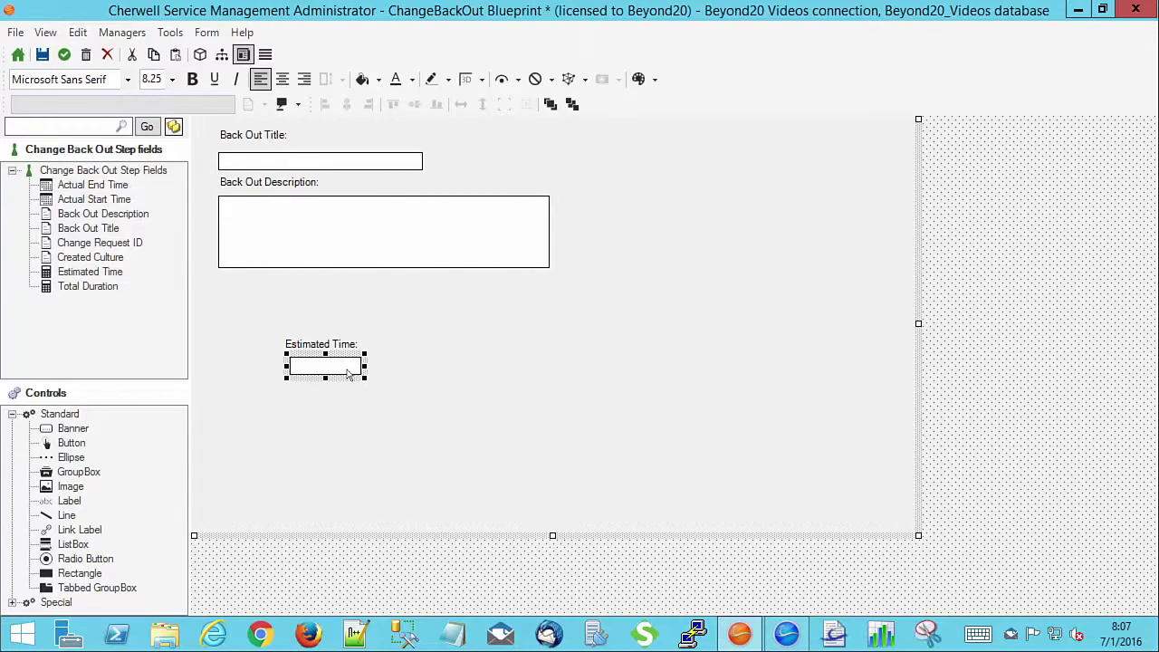
{"action": "left_click", "coordinate": [325, 104]}
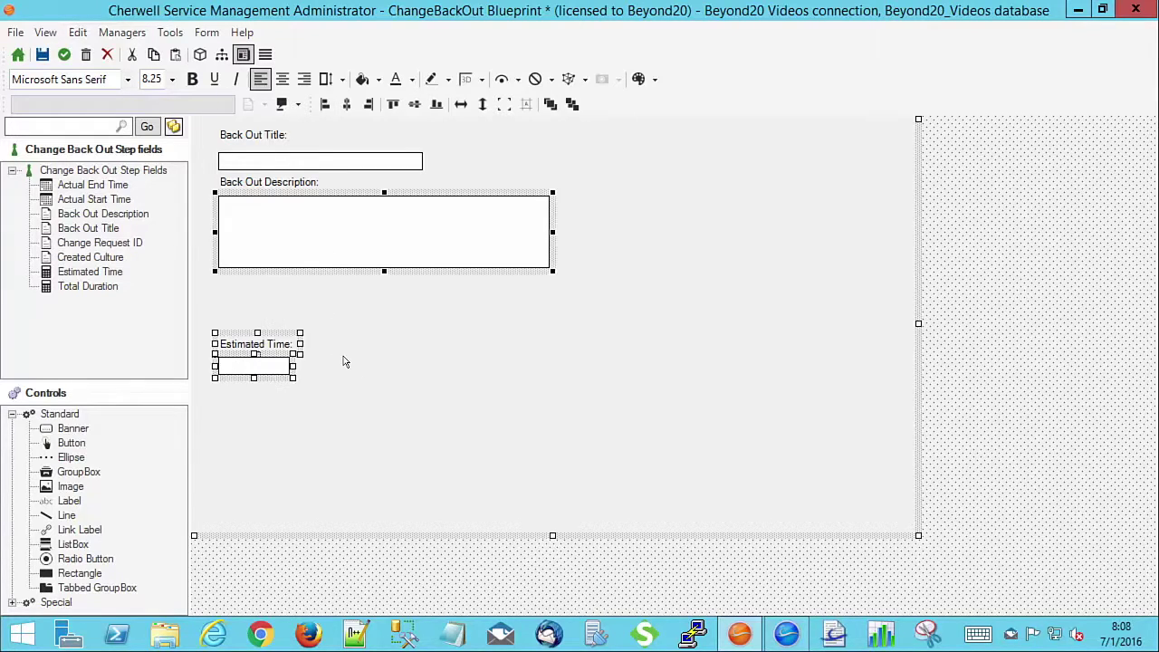
Move the Estimated Time label and box up together until they sit directly beneath the Back Out Description box
{"action": "left_click", "coordinate": [343, 220], "text": "ctrl"}
{"action": "key", "text": "Up"}
{"action": "key", "text": "Up"}
{"action": "key", "text": "Up"}
{"action": "key", "text": "Up"}
{"action": "key", "text": "Up"}
{"action": "key", "text": "Up"}
{"action": "key", "text": "Up"}
{"action": "key", "text": "Up"}
{"action": "key", "text": "Up"}
{"action": "key", "text": "Up"}
{"action": "key", "text": "Up"}
{"action": "key", "text": "Up"}
{"action": "key", "text": "Up"}
{"action": "key", "text": "Up"}
{"action": "key", "text": "Up"}
{"action": "key", "text": "Up"}
{"action": "key", "text": "Up"}
{"action": "key", "text": "Up"}
{"action": "key", "text": "Up"}
{"action": "key", "text": "Up"}
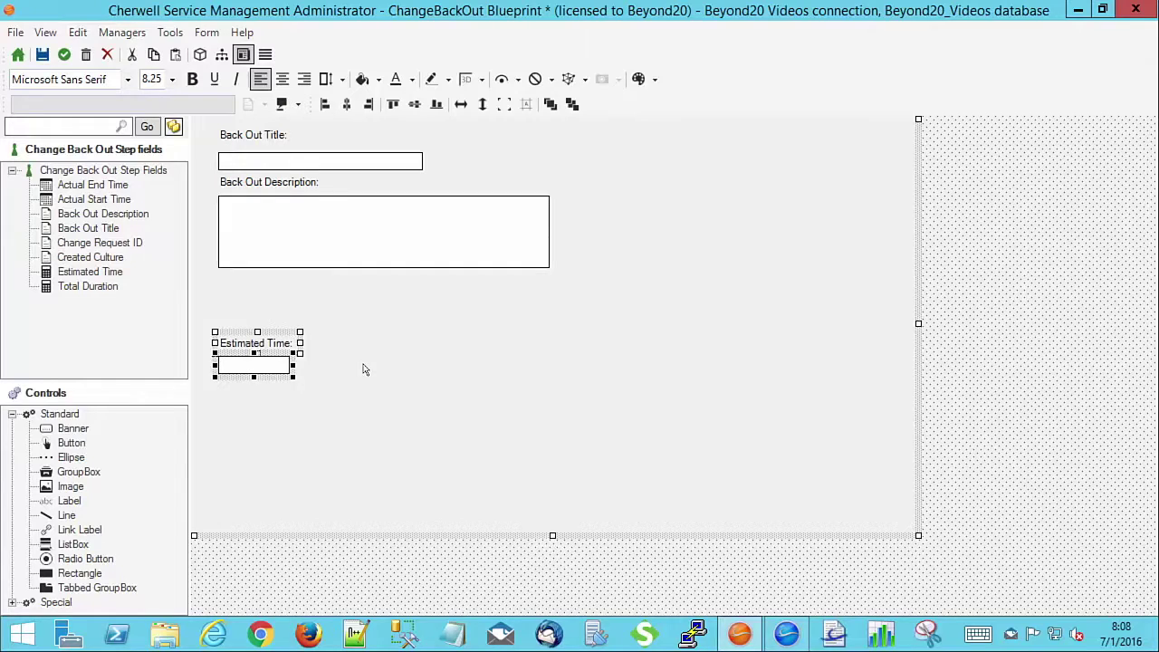
{"action": "key", "text": "Up"}
{"action": "key", "text": "Up"}
{"action": "key", "text": "Up"}
{"action": "key", "text": "Up"}
{"action": "key", "text": "Up"}
{"action": "key", "text": "Up"}
{"action": "key", "text": "Up"}
{"action": "key", "text": "Up"}
{"action": "key", "text": "Up"}
{"action": "key", "text": "Up"}
{"action": "key", "text": "Up"}
{"action": "key", "text": "Up"}
{"action": "key", "text": "Up"}
{"action": "key", "text": "Up"}
{"action": "key", "text": "Up"}
{"action": "key", "text": "Up"}
{"action": "key", "text": "Up"}
{"action": "key", "text": "Up"}
{"action": "key", "text": "Up"}
{"action": "key", "text": "Up"}
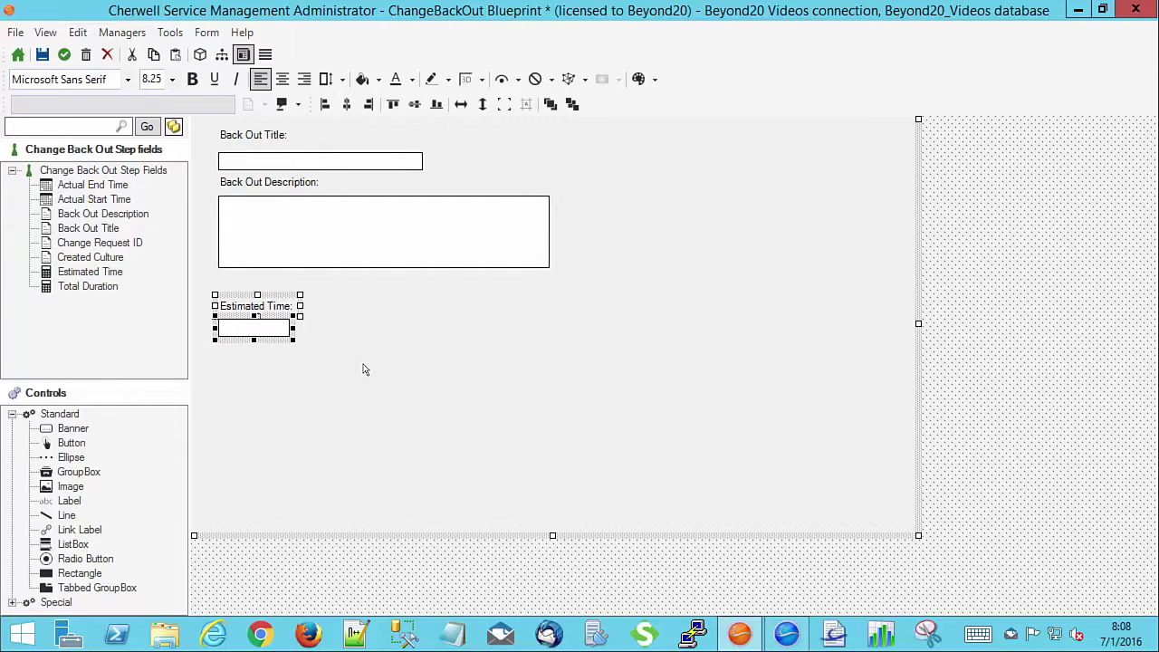
{"action": "key", "text": "Up"}
{"action": "key", "text": "Up"}
{"action": "key", "text": "Up"}
{"action": "key", "text": "Up"}
{"action": "key", "text": "Up"}
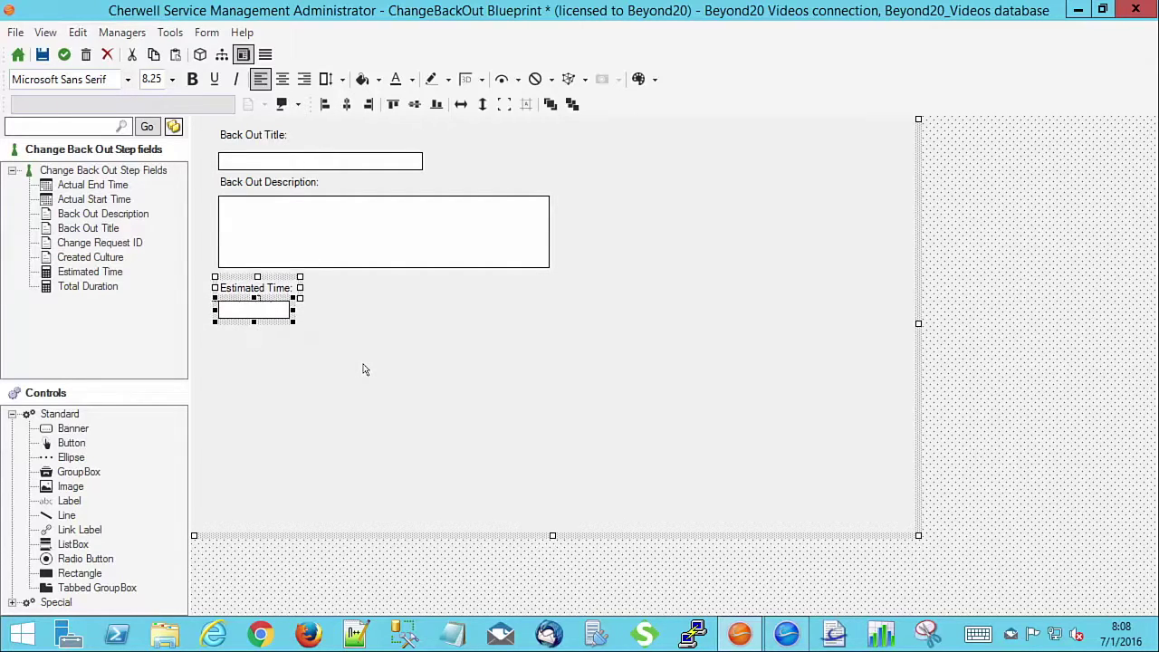
{"action": "key", "text": "Up"}
{"action": "key", "text": "Up"}
{"action": "key", "text": "Up"}
{"action": "key", "text": "Up"}
{"action": "key", "text": "Up"}
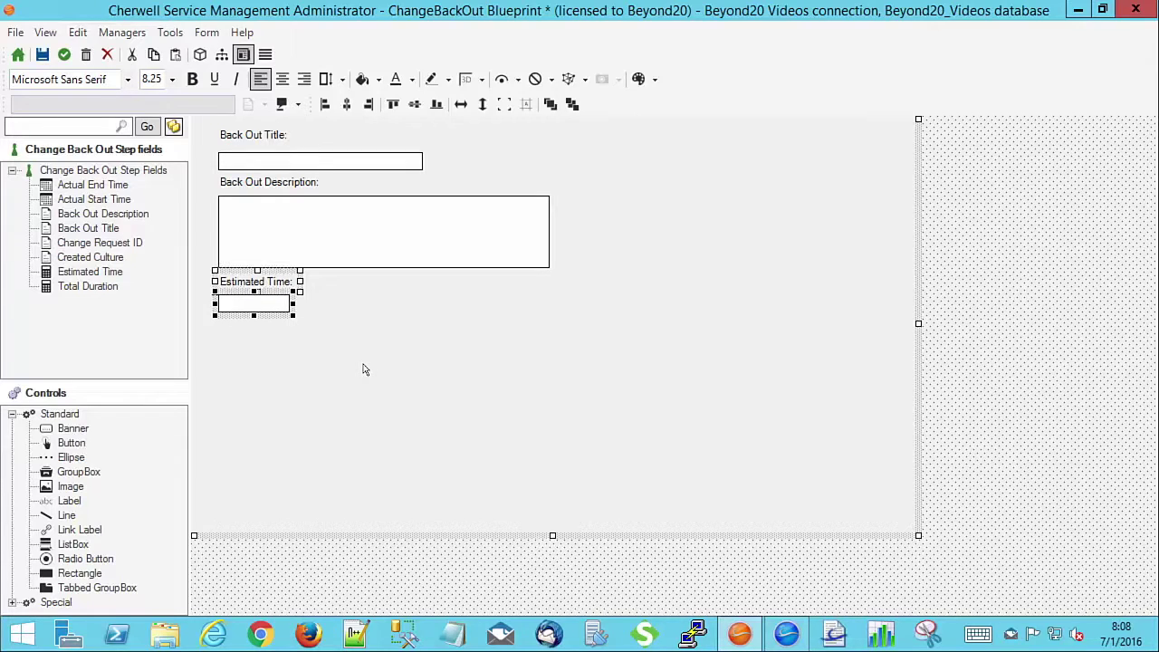
Add the Actual Start Time field below Estimated Time, place its box beneath its label, and left-align both with the Estimated Time box
{"action": "left_click", "coordinate": [65, 198]}
{"action": "left_click_drag", "start_coordinate": [31, 136], "coordinate": [227, 338]}
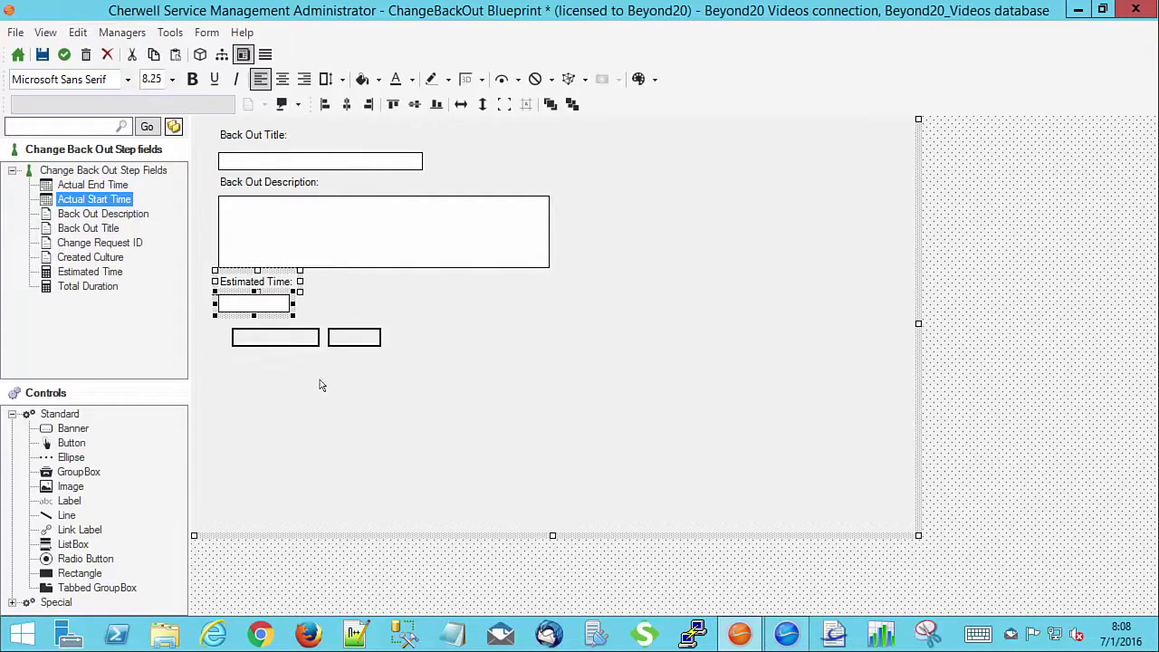
{"action": "left_click", "coordinate": [361, 377]}
{"action": "left_click_drag", "start_coordinate": [353, 340], "coordinate": [268, 367]}
{"action": "left_click", "coordinate": [267, 340], "text": "ctrl"}
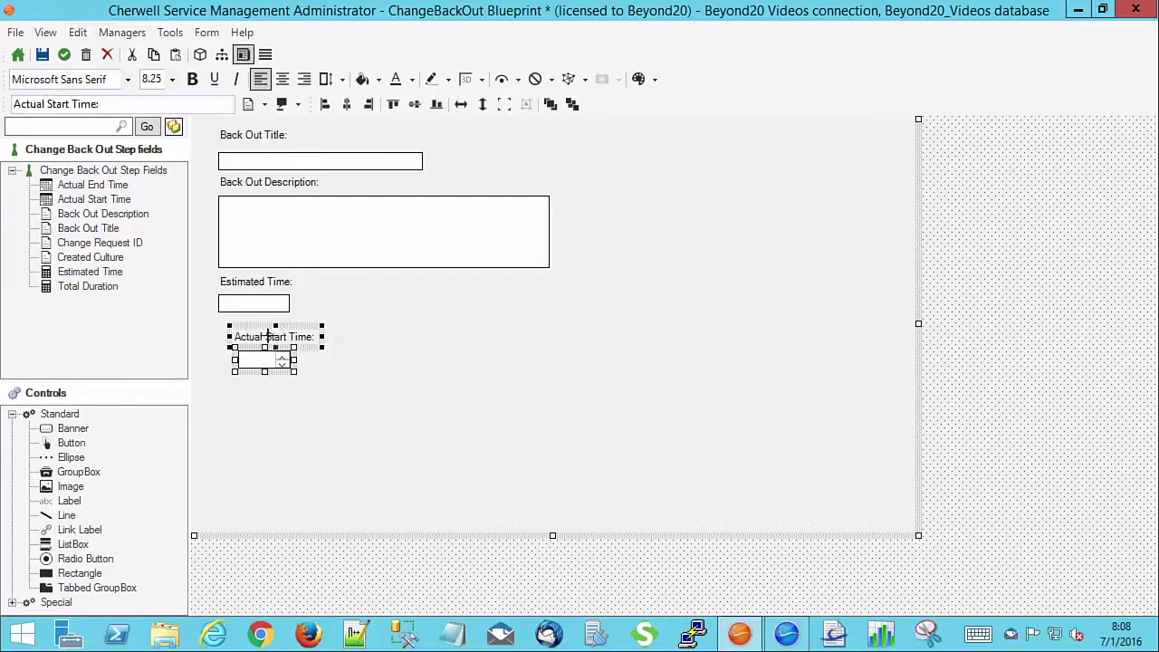
{"action": "left_click", "coordinate": [252, 307], "text": "ctrl"}
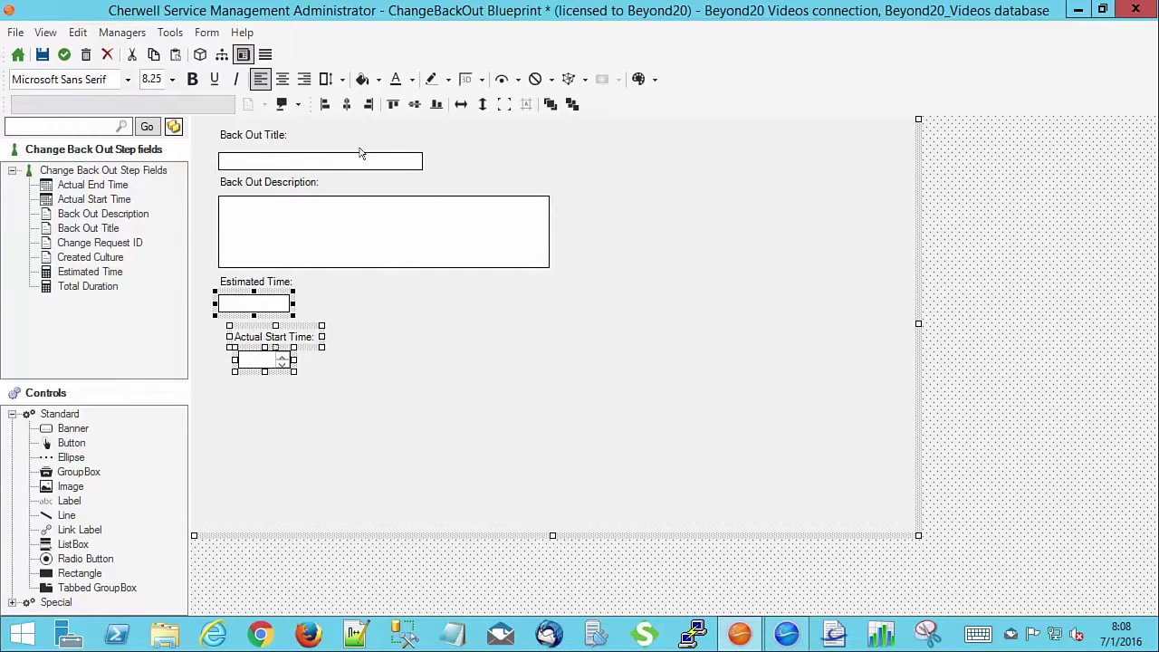
{"action": "left_click", "coordinate": [325, 104]}
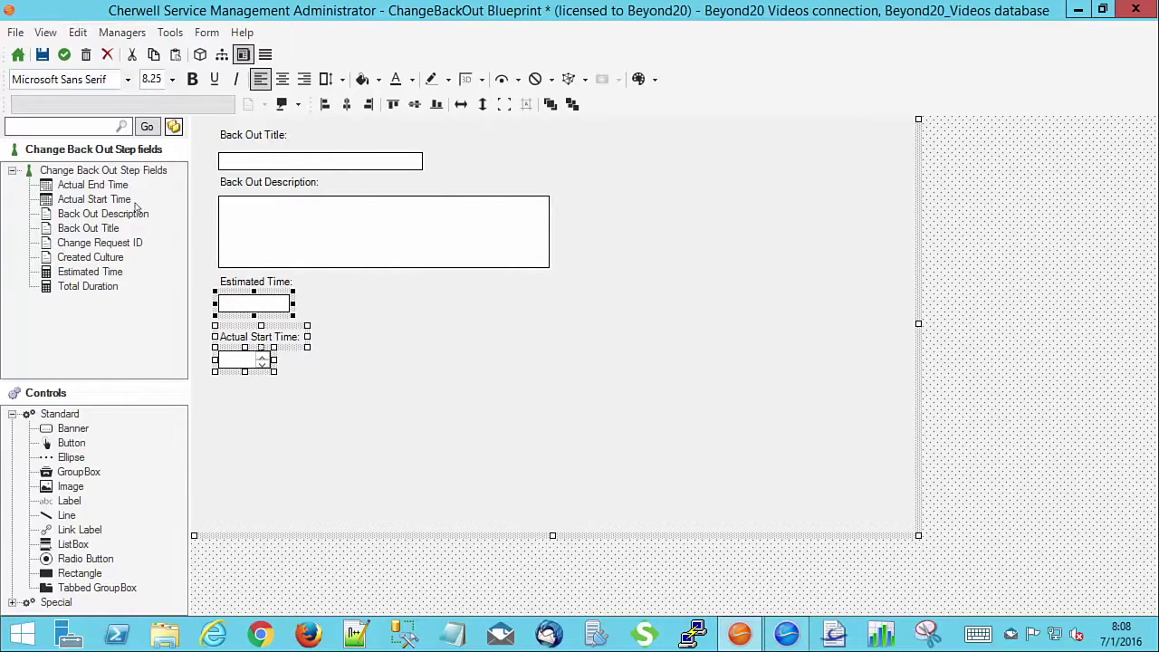
Add the Actual End Time field below Actual Start Time, and the Total Duration field below that, each box under its label
{"action": "left_click_drag", "start_coordinate": [83, 188], "coordinate": [307, 390]}
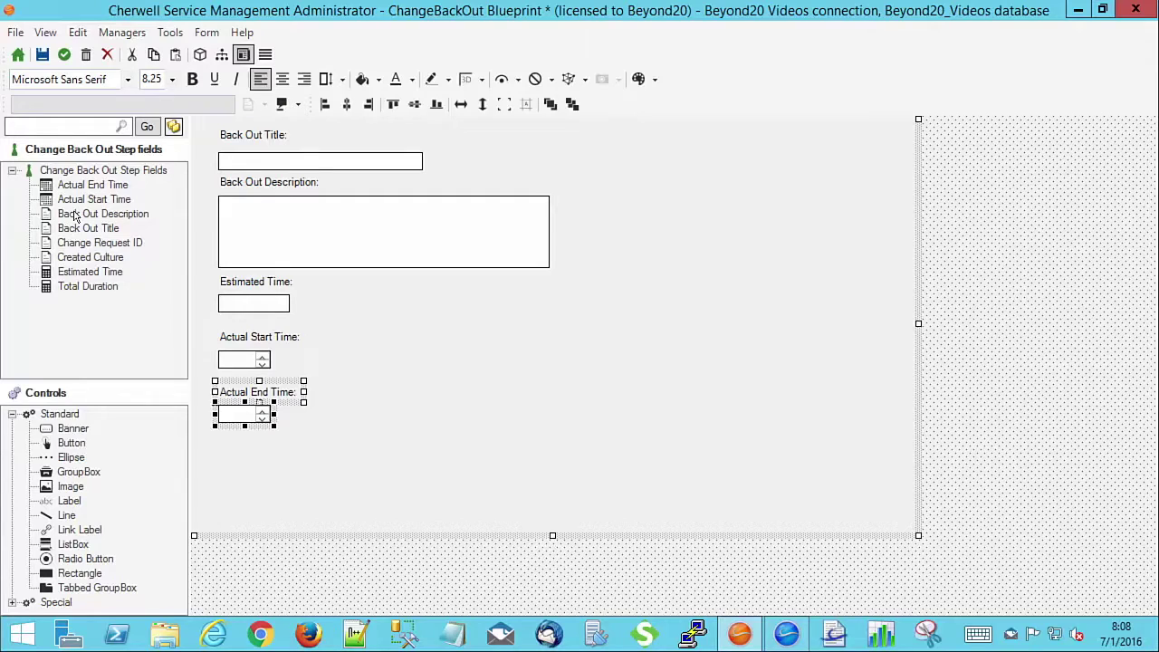
{"action": "left_click_drag", "start_coordinate": [44, 188], "coordinate": [308, 440]}
Turn on the calculated value option in the field properties of Total Duration
{"action": "right_click", "coordinate": [269, 468]}
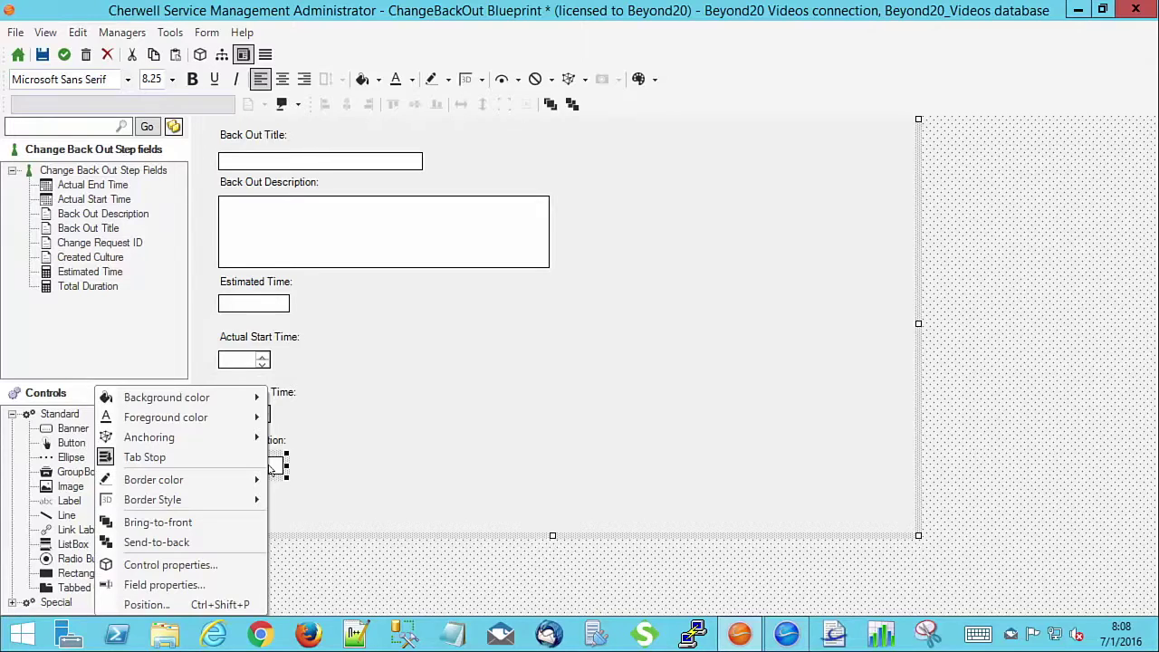
{"action": "left_click", "coordinate": [181, 584]}
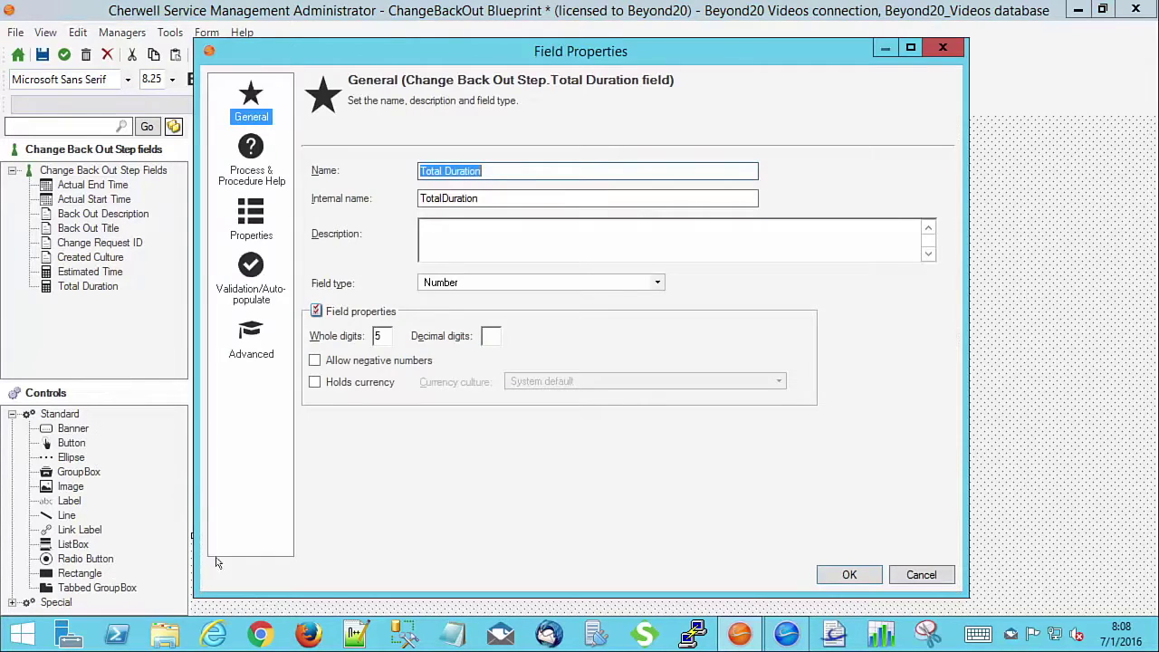
{"action": "left_click", "coordinate": [246, 226]}
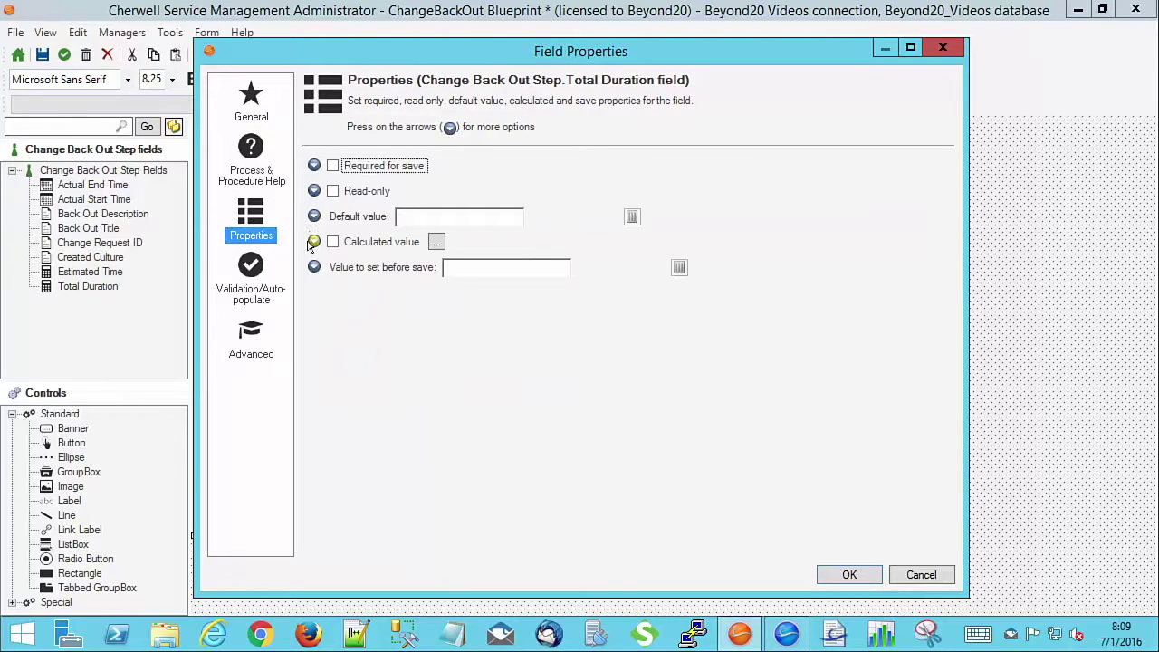
{"action": "left_click", "coordinate": [314, 241]}
{"action": "left_click", "coordinate": [332, 241]}
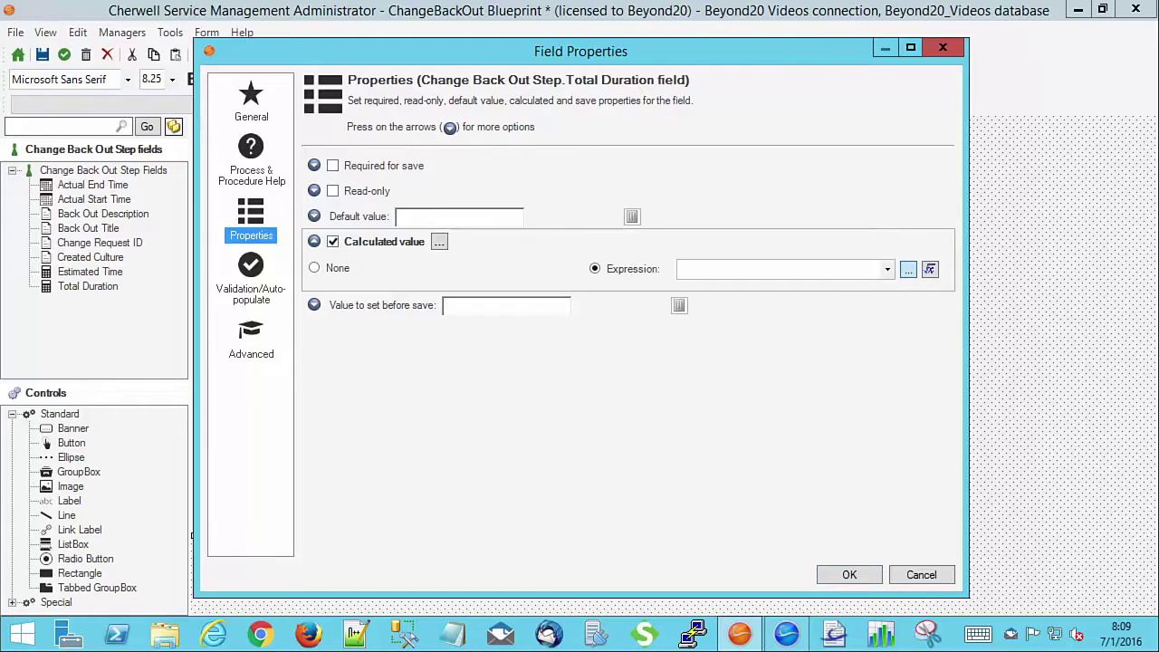
Create a new expression for the calculated value using the Duration editor and name it Actual Duration
{"action": "left_click", "coordinate": [907, 271]}
{"action": "right_click", "coordinate": [576, 184]}
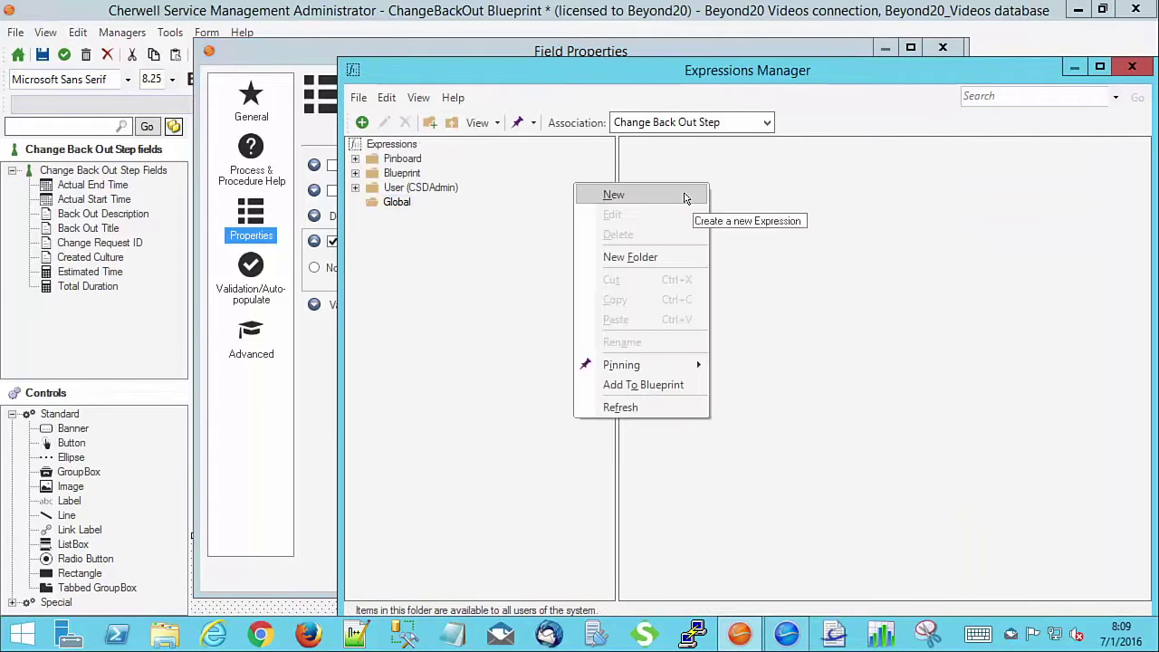
{"action": "left_click", "coordinate": [608, 194]}
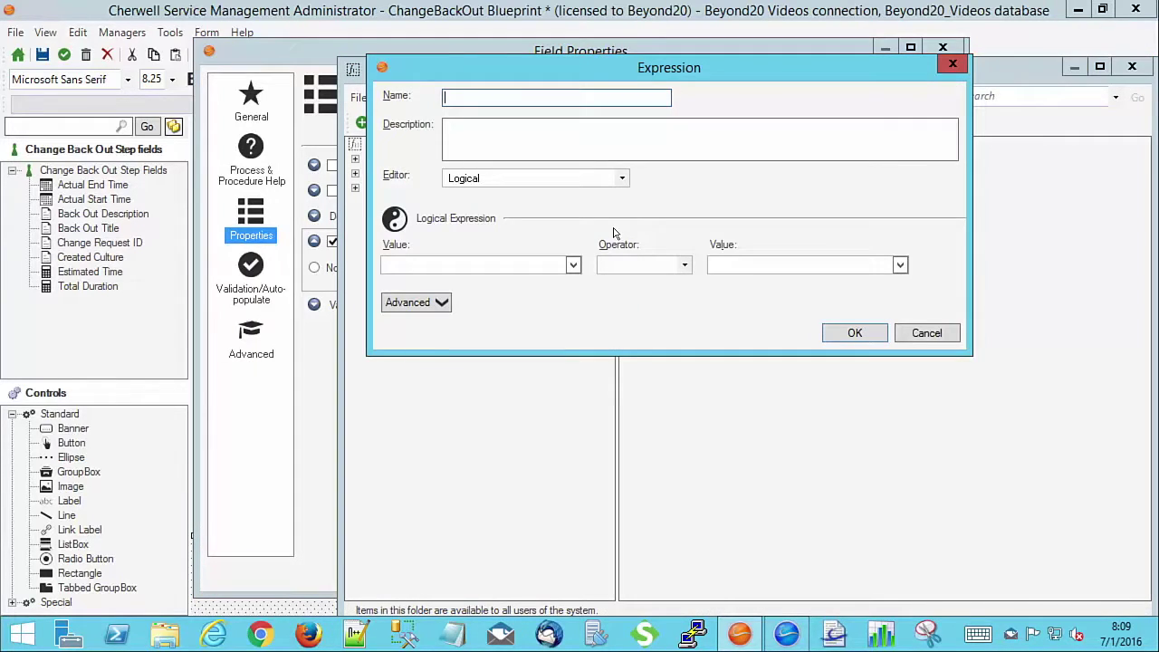
{"action": "left_click", "coordinate": [622, 179]}
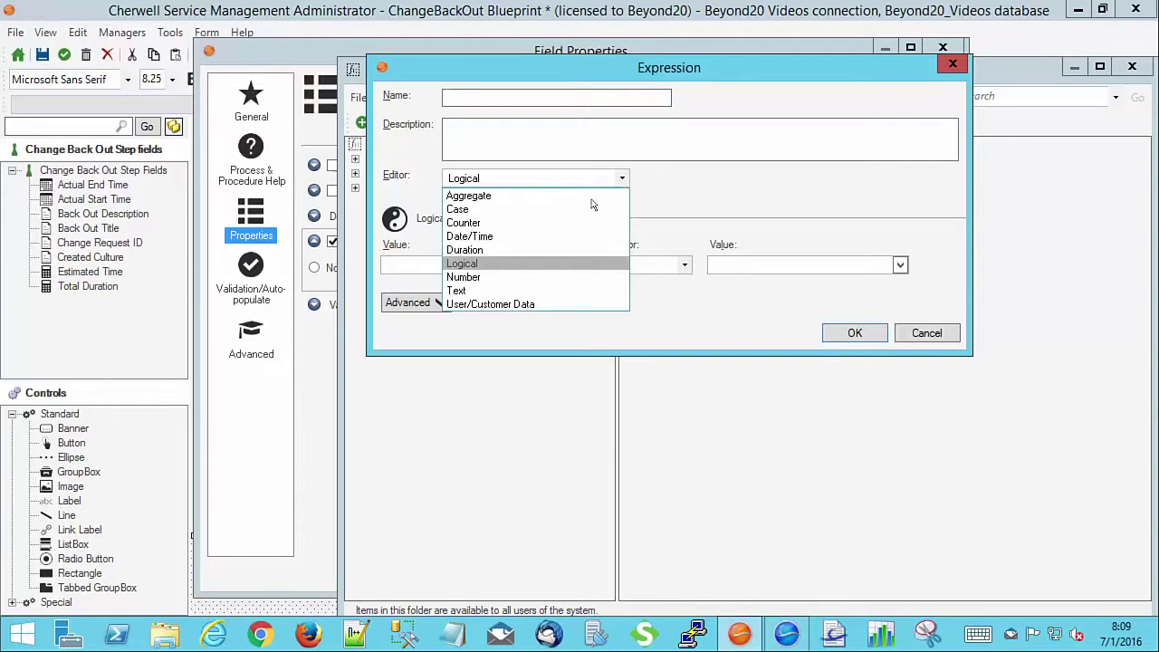
{"action": "left_click", "coordinate": [475, 250]}
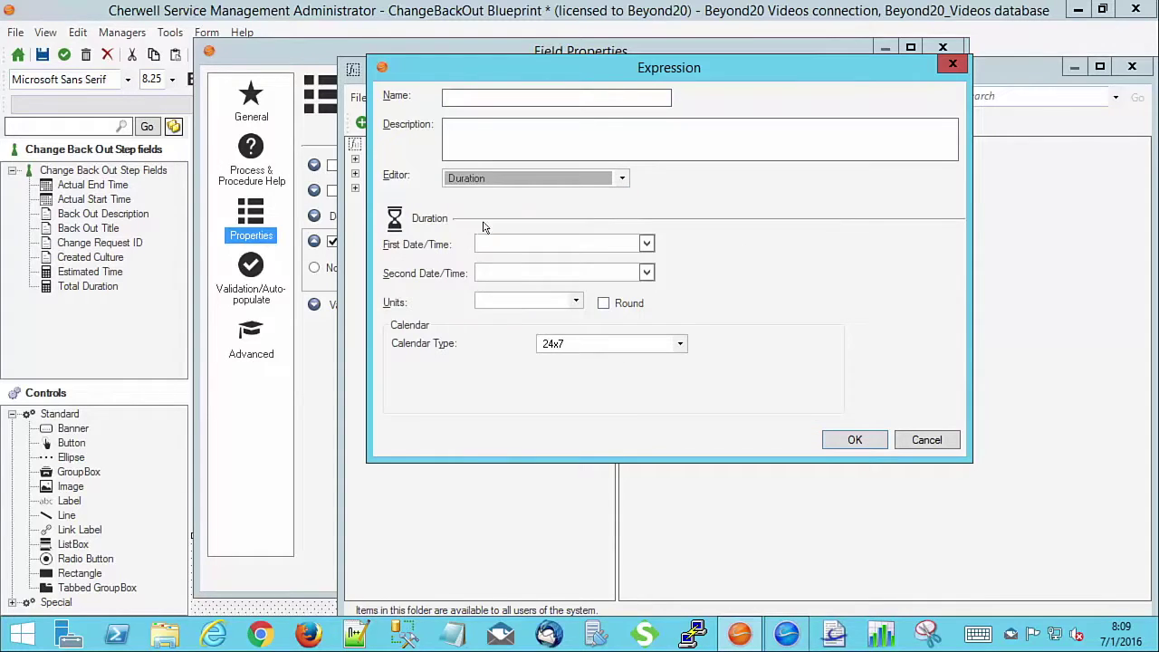
{"action": "left_click", "coordinate": [481, 97]}
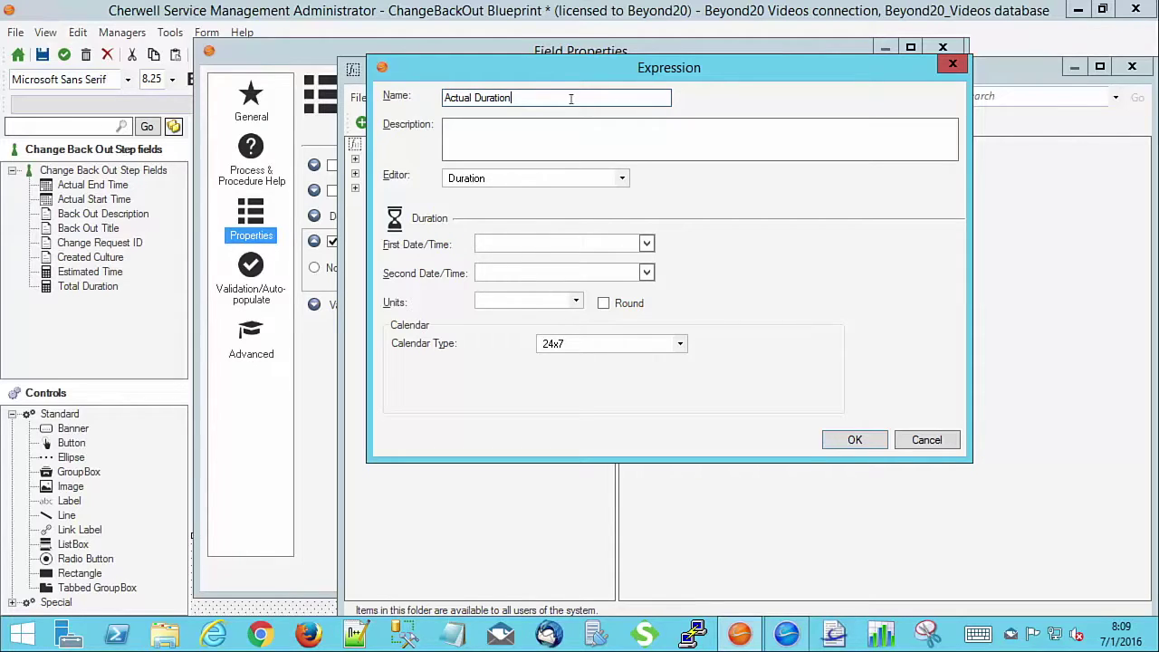
Define the duration from Actual Start Time to Actual End Time of Change Back Out Step in Minutes, and save the expression
{"action": "left_click", "coordinate": [645, 243]}
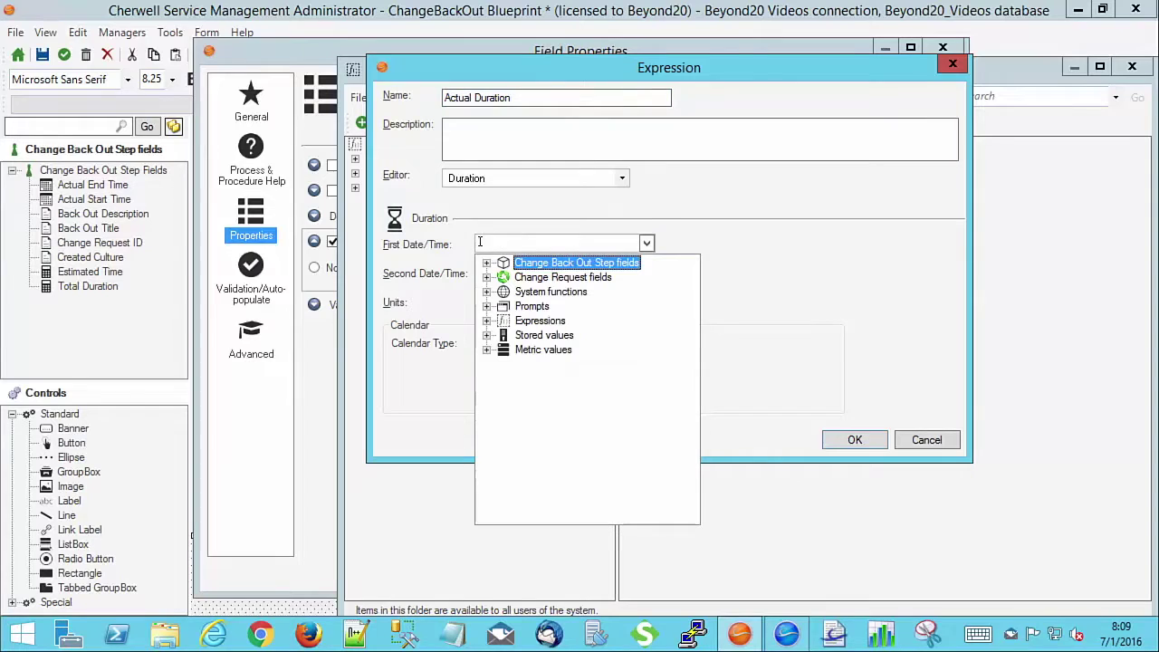
{"action": "left_click", "coordinate": [486, 263]}
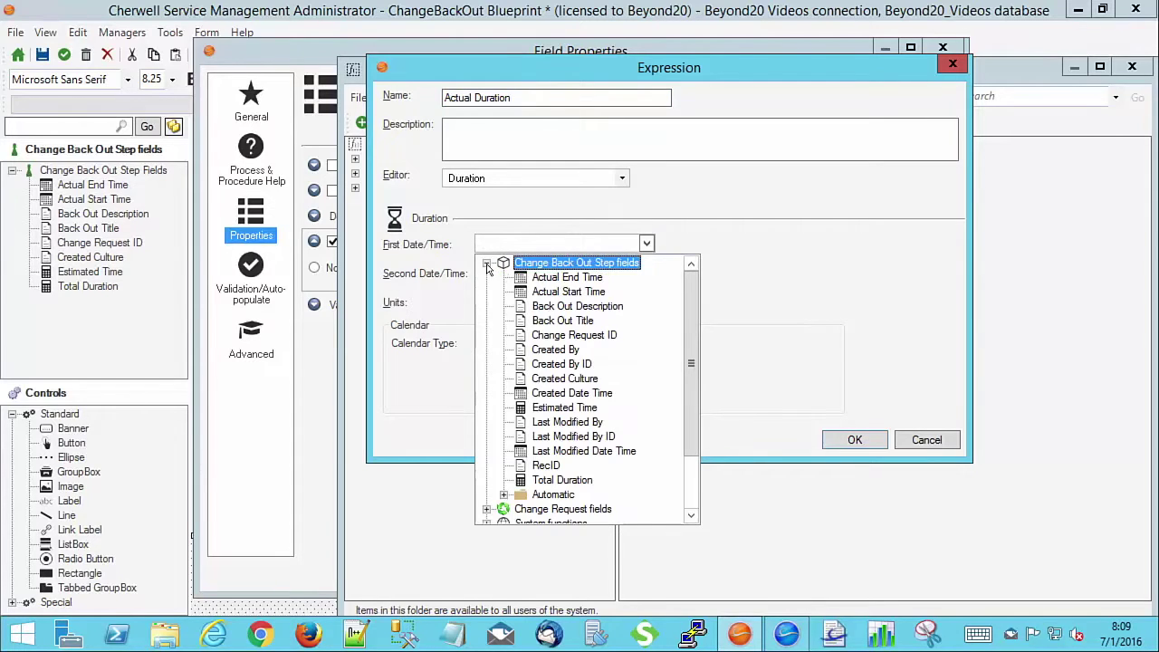
{"action": "left_click", "coordinate": [549, 291]}
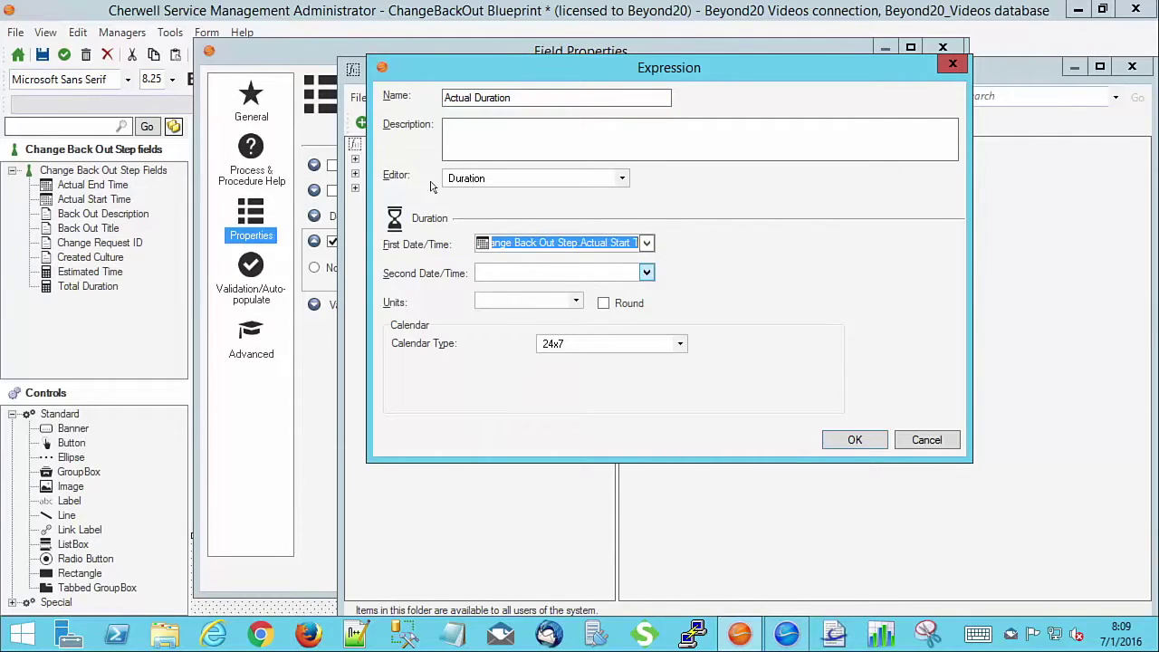
{"action": "left_click", "coordinate": [645, 273]}
{"action": "left_click", "coordinate": [486, 292]}
{"action": "left_click", "coordinate": [549, 306]}
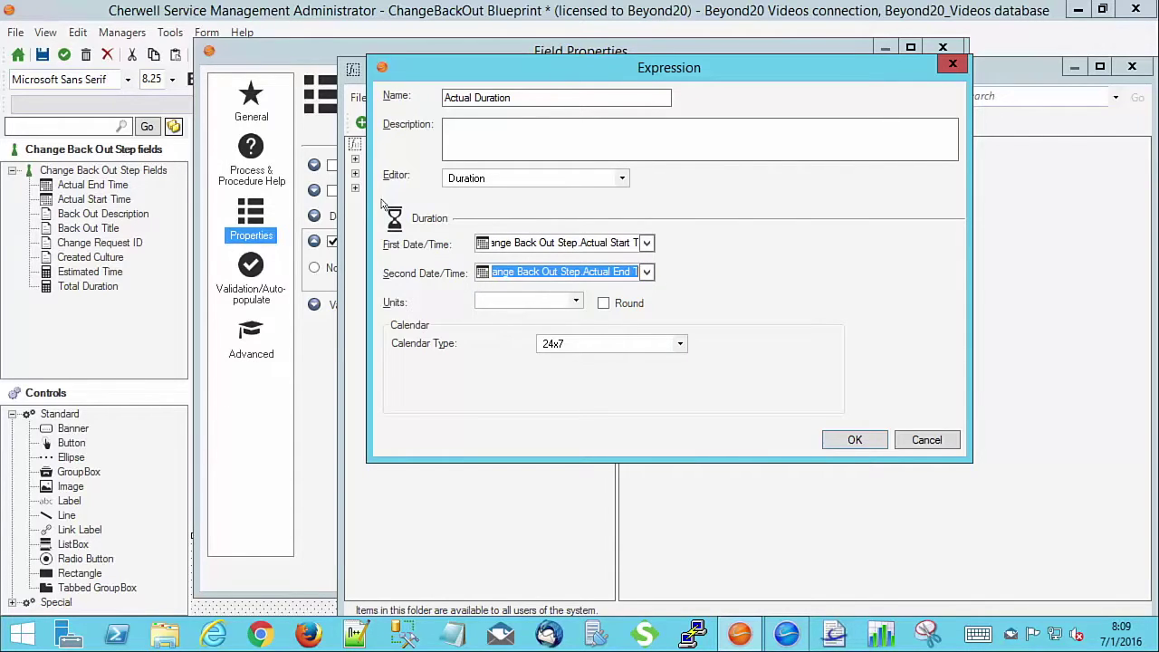
{"action": "left_click", "coordinate": [575, 301]}
{"action": "left_click", "coordinate": [514, 340]}
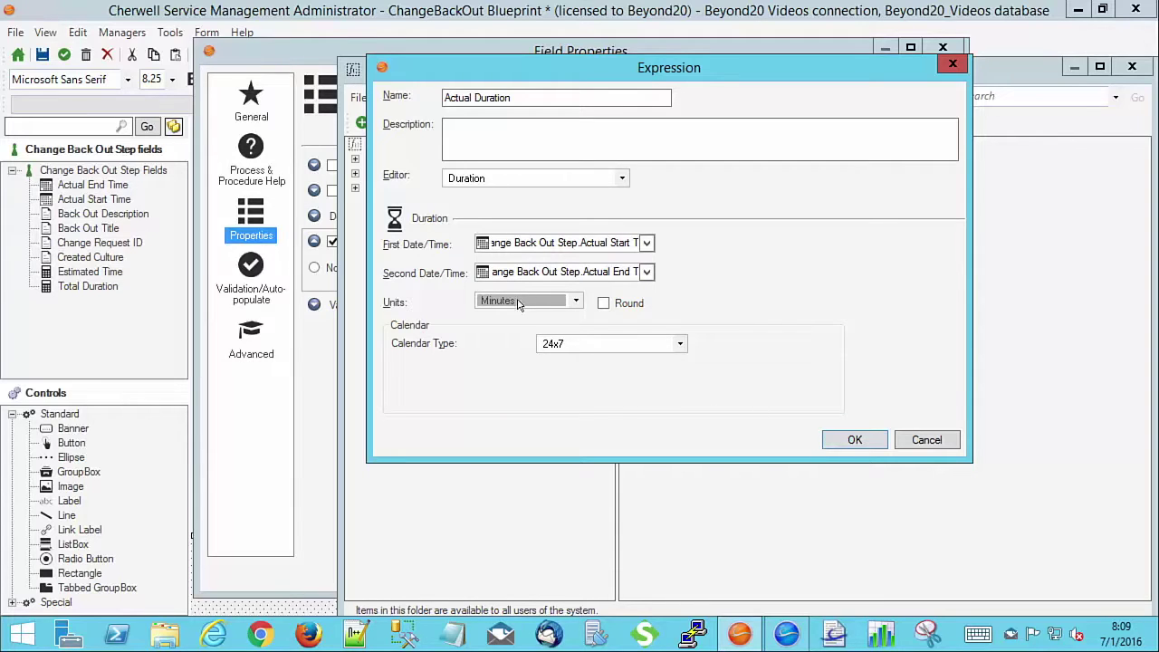
{"action": "left_click", "coordinate": [855, 440]}
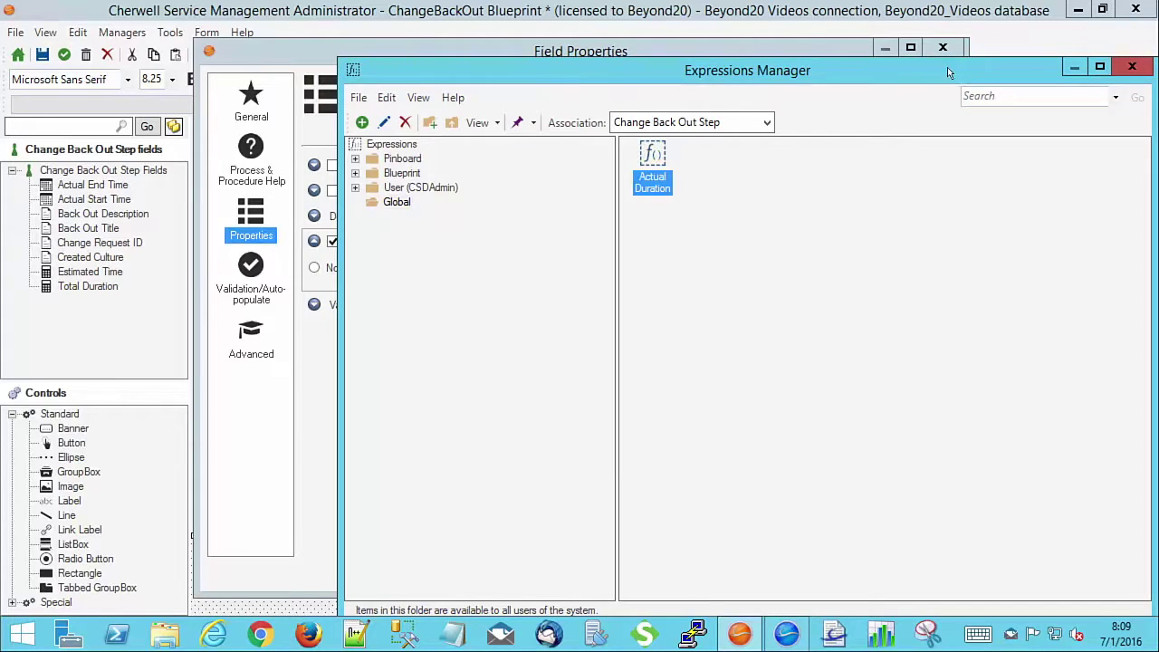
Assign the Actual Duration expression to the Total Duration field and accept the field properties
{"action": "left_click_drag", "start_coordinate": [947, 67], "coordinate": [831, 39]}
{"action": "left_click", "coordinate": [921, 602]}
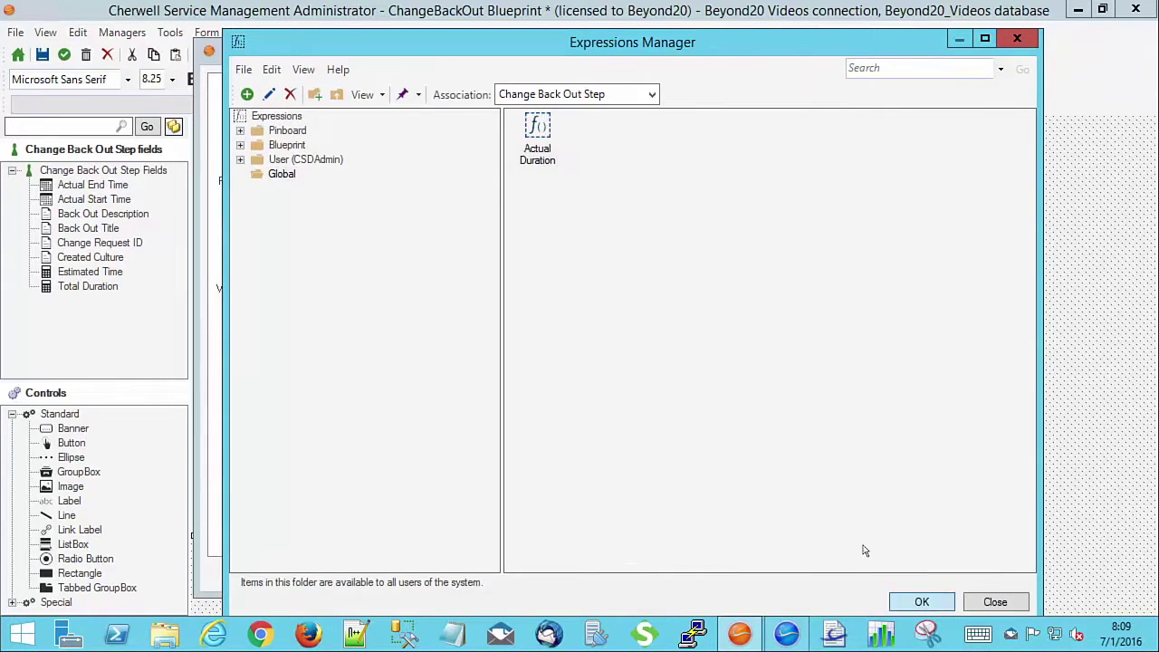
{"action": "left_click", "coordinate": [831, 574]}
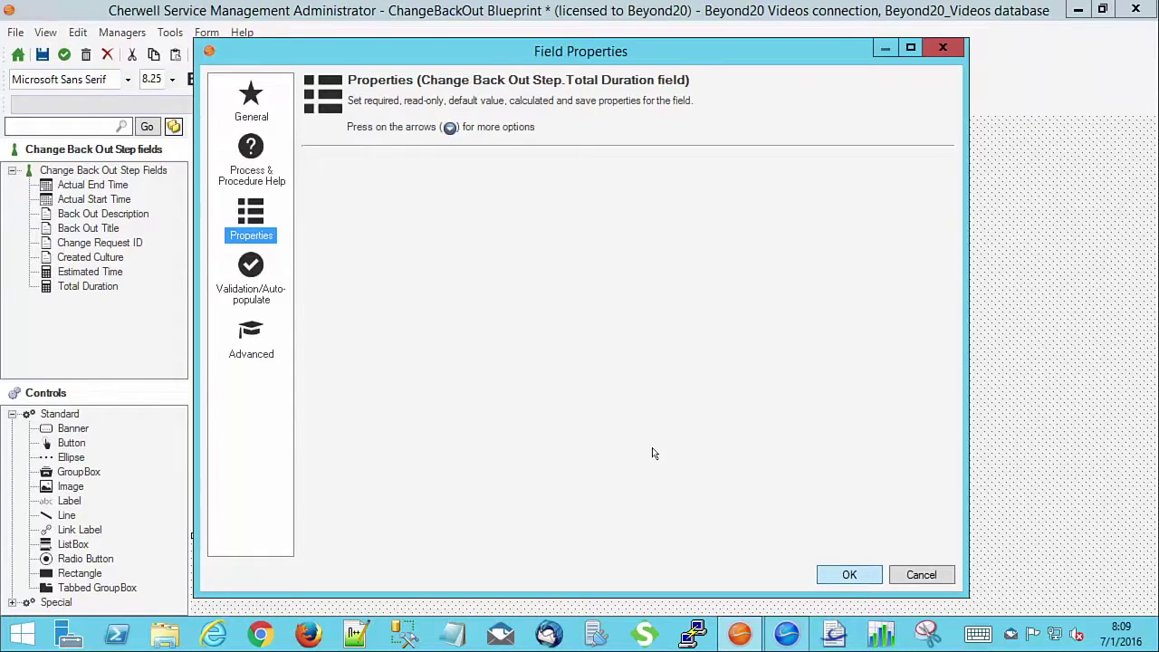
Apply the form changes, populate the Change Back Out Step grid with its default columns, and save the Blueprint
{"action": "left_click", "coordinate": [267, 55]}
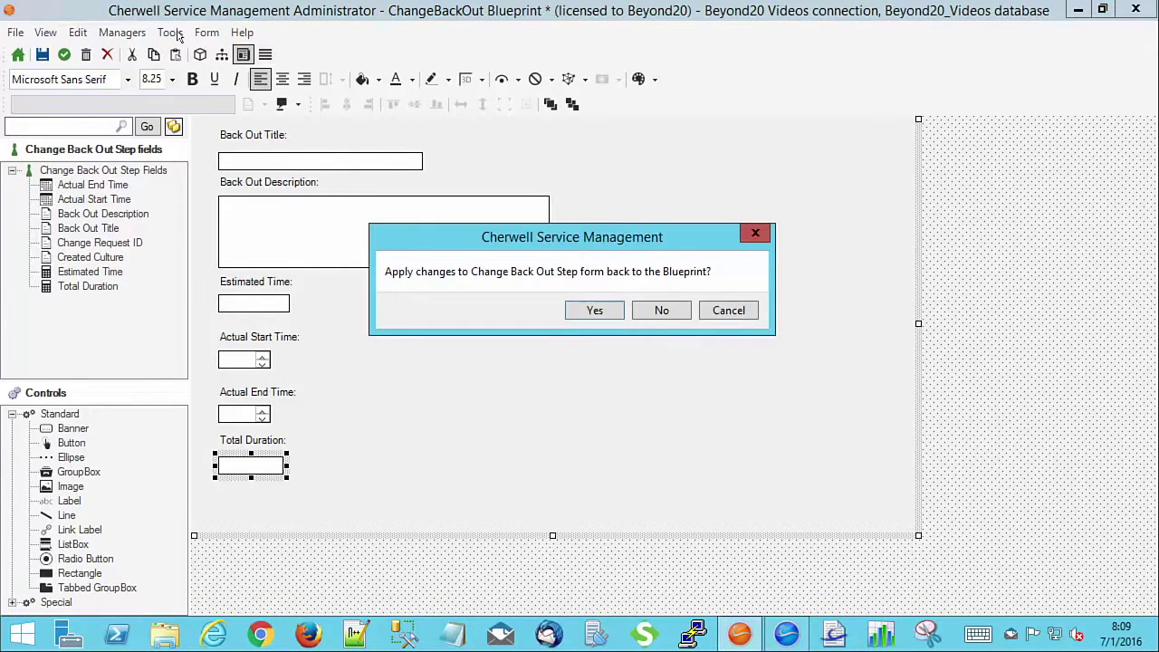
{"action": "left_click", "coordinate": [590, 310]}
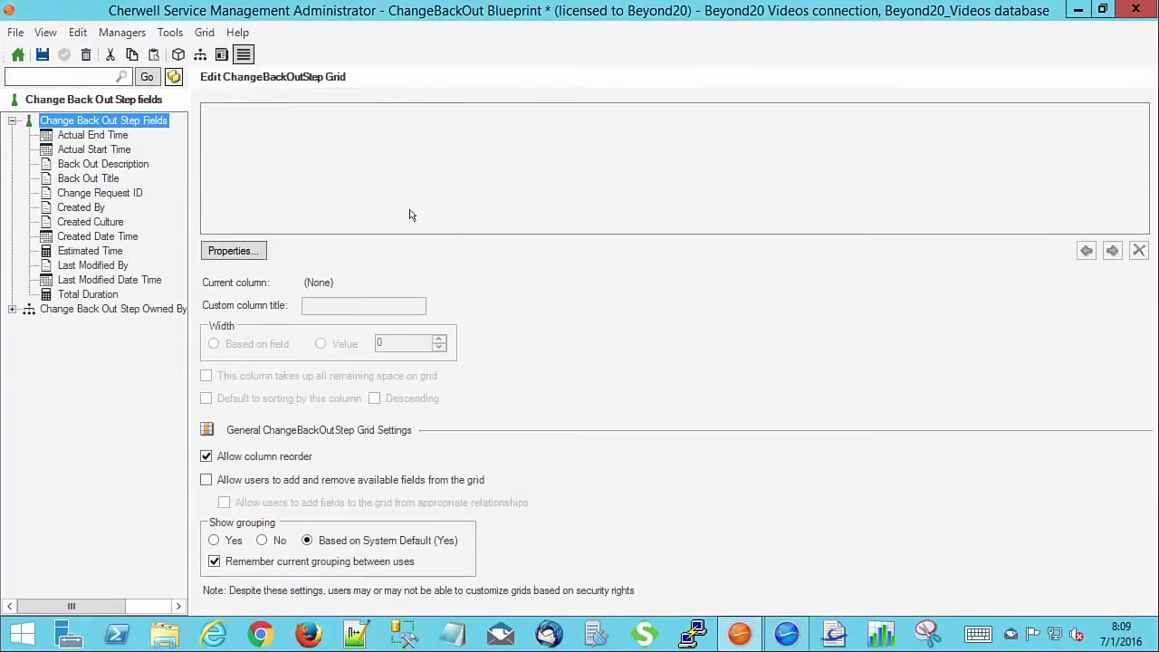
{"action": "left_click", "coordinate": [208, 33]}
{"action": "left_click", "coordinate": [170, 136]}
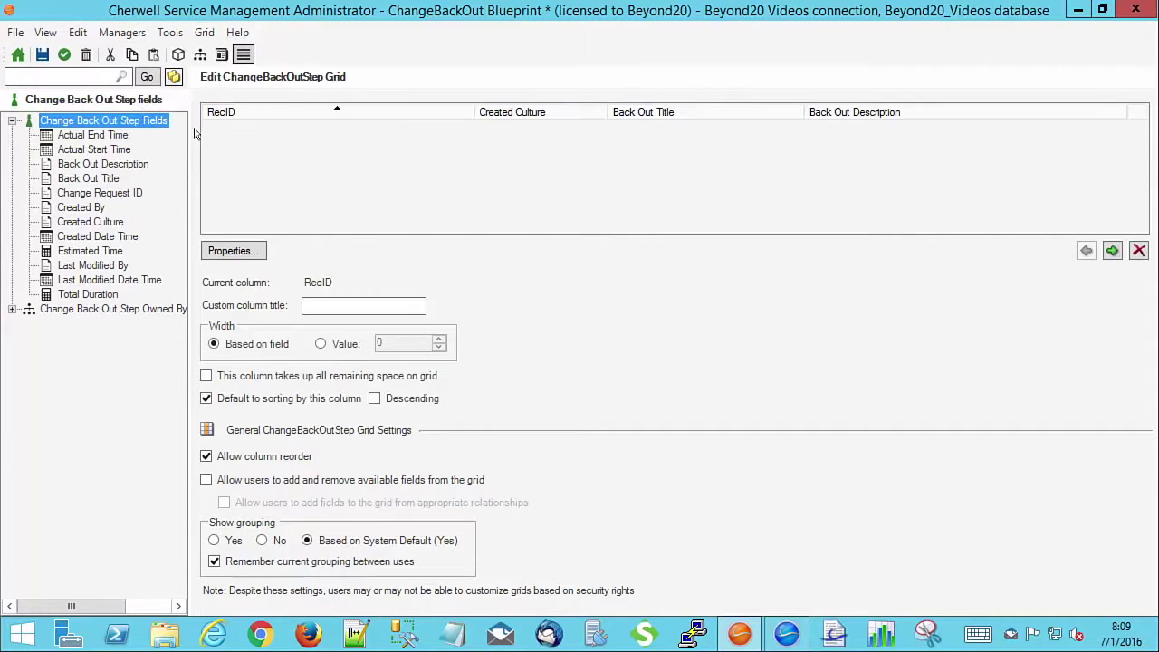
{"action": "left_click", "coordinate": [42, 55]}
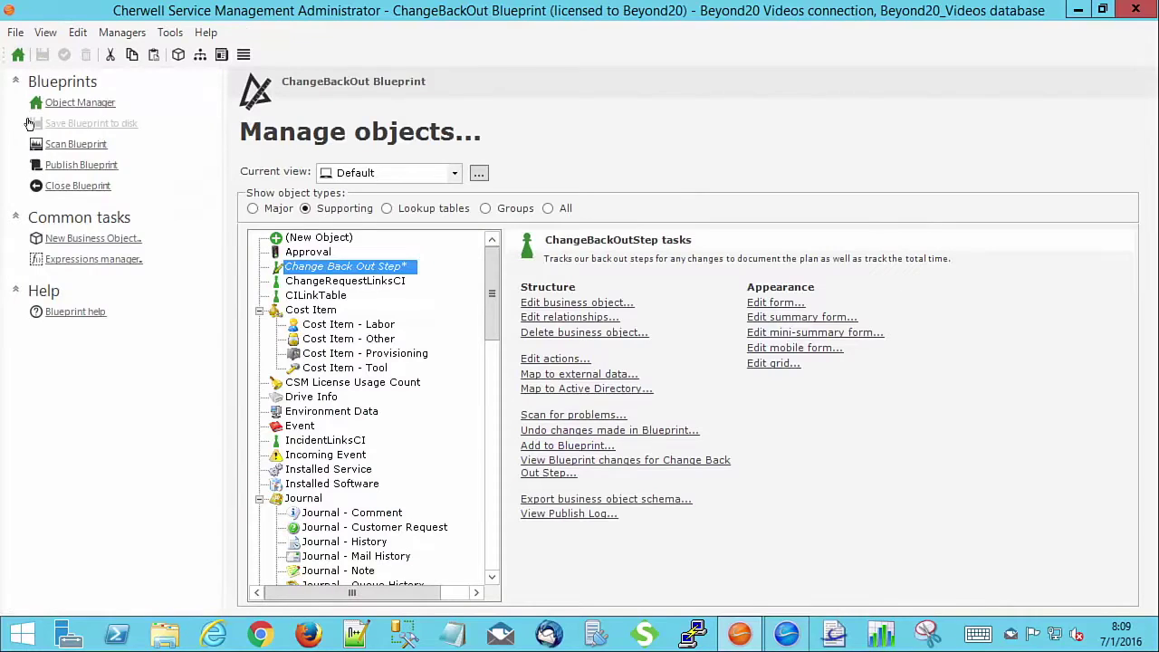
Edit the Change Request major business object and add a new field named Total Back Out Plan Durations
{"action": "left_click", "coordinate": [18, 55]}
{"action": "left_click", "coordinate": [263, 212]}
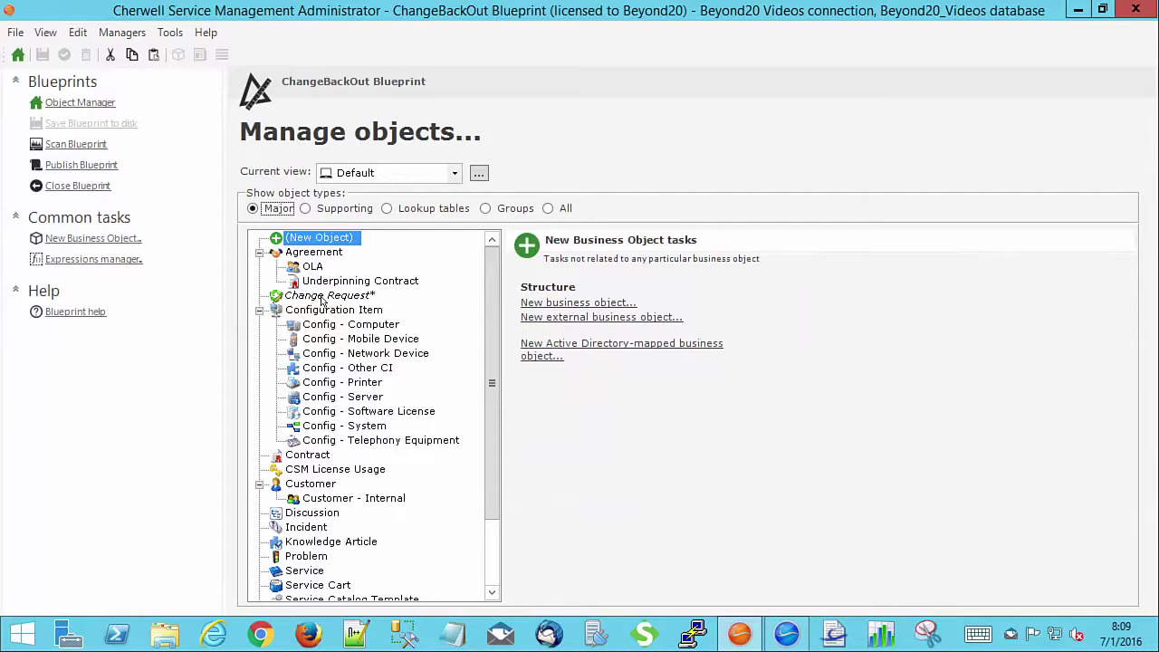
{"action": "left_click", "coordinate": [326, 296]}
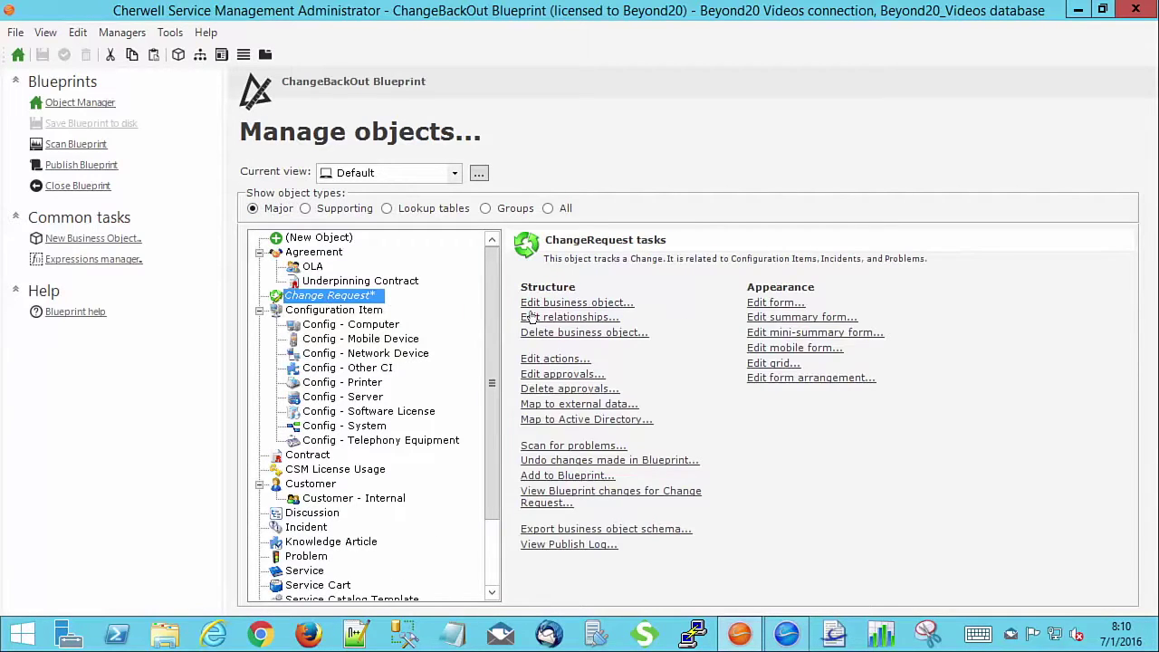
{"action": "left_click", "coordinate": [557, 303]}
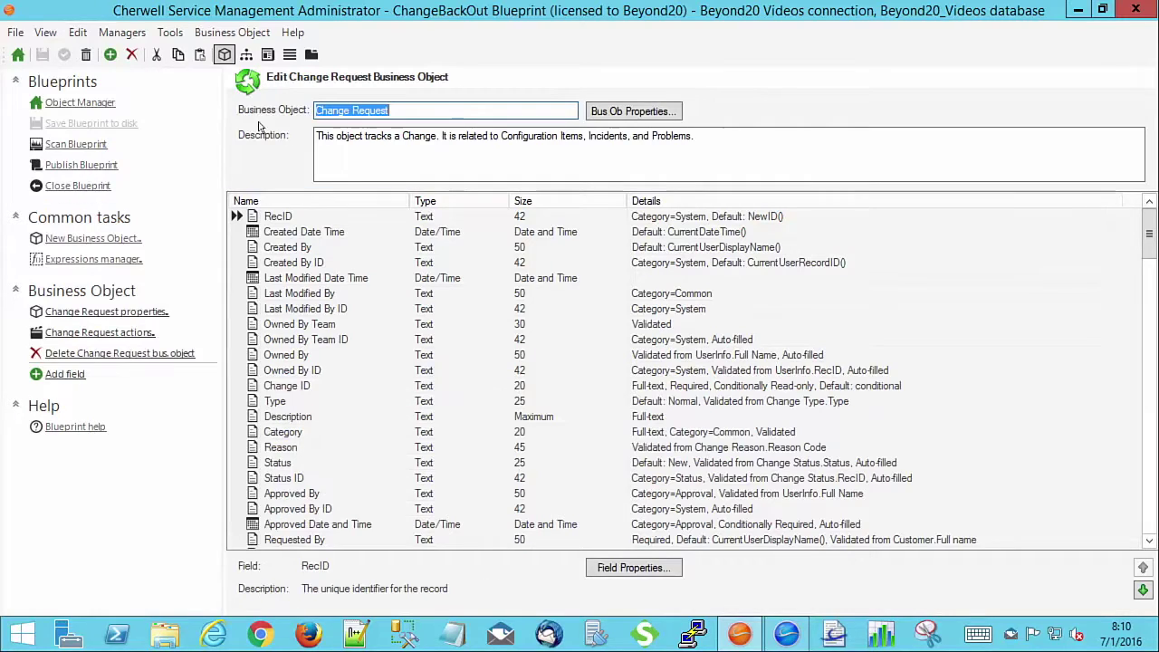
{"action": "left_click", "coordinate": [109, 54]}
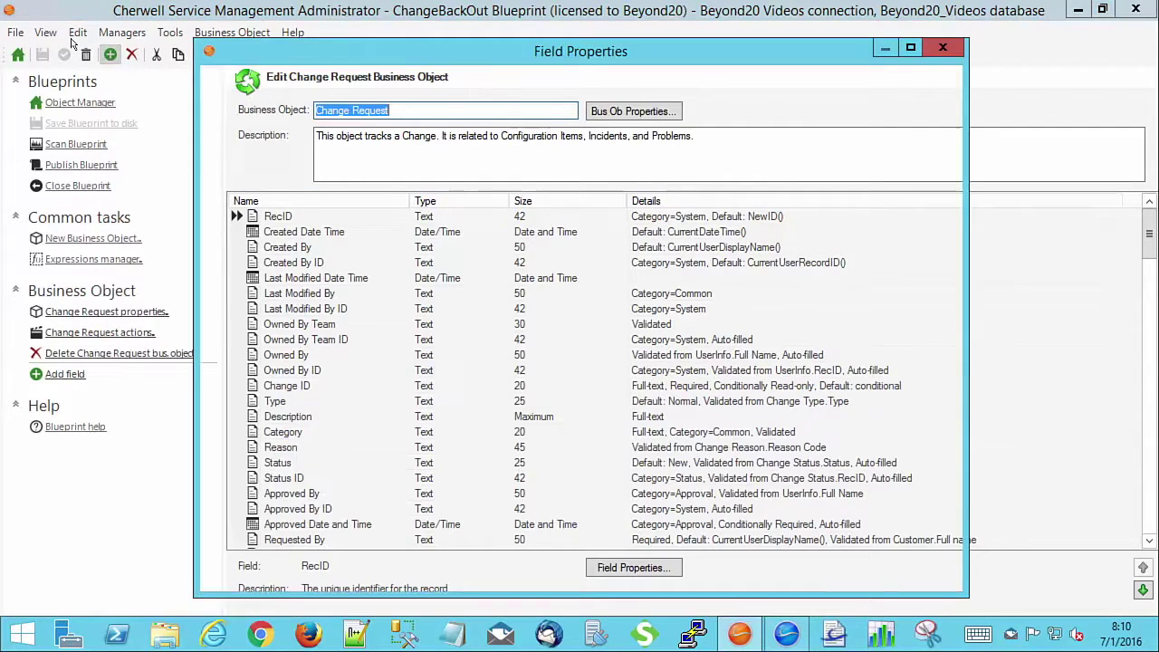
{"action": "type", "text": "Total Backout"}
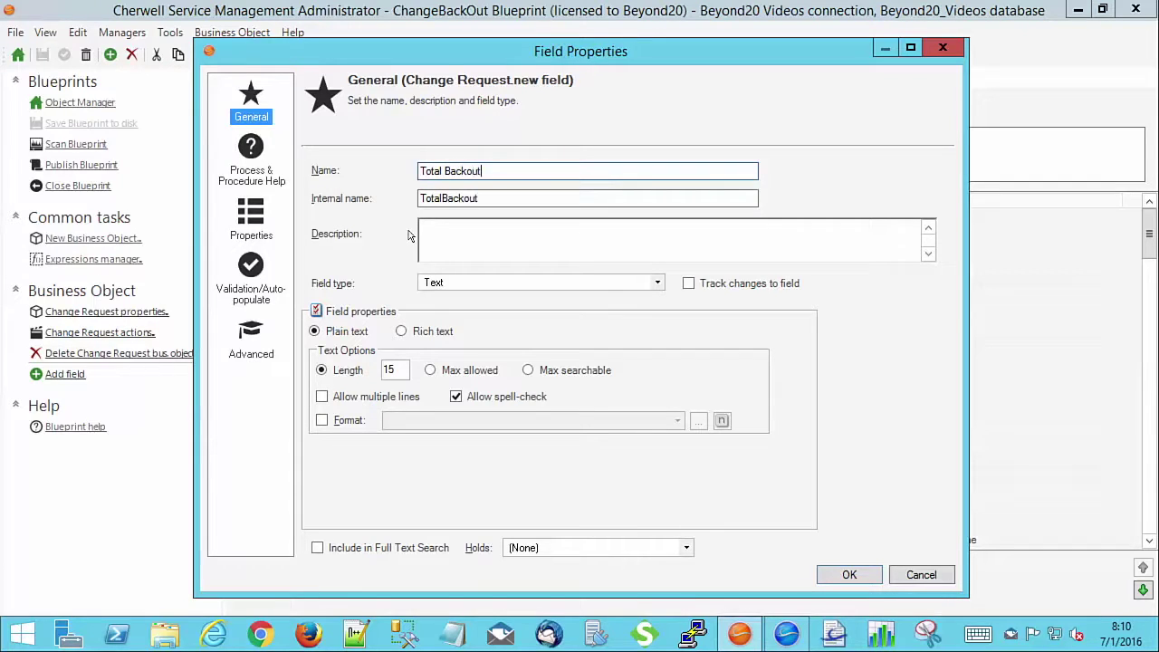
{"action": "key", "text": "BackSpace"}
{"action": "key", "text": "BackSpace"}
{"action": "type", "text": "Out Plan Durations"}
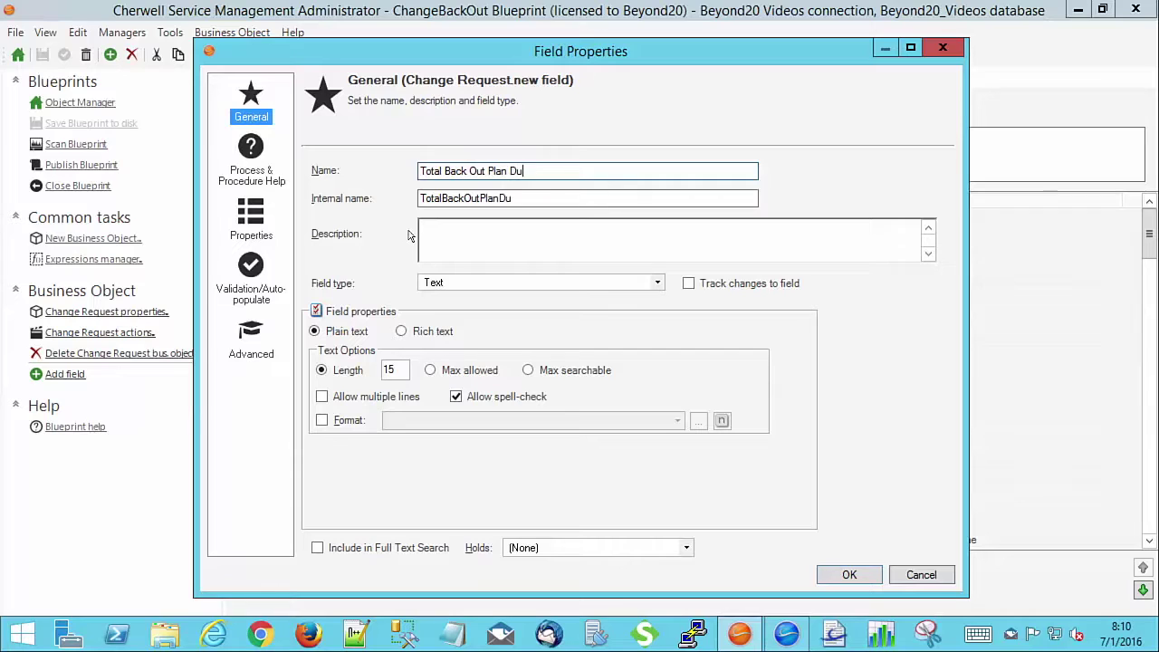
Set the new field's type to Number with negative numbers disallowed
{"action": "left_click", "coordinate": [447, 282]}
{"action": "left_click", "coordinate": [447, 318]}
{"action": "left_click", "coordinate": [352, 362]}
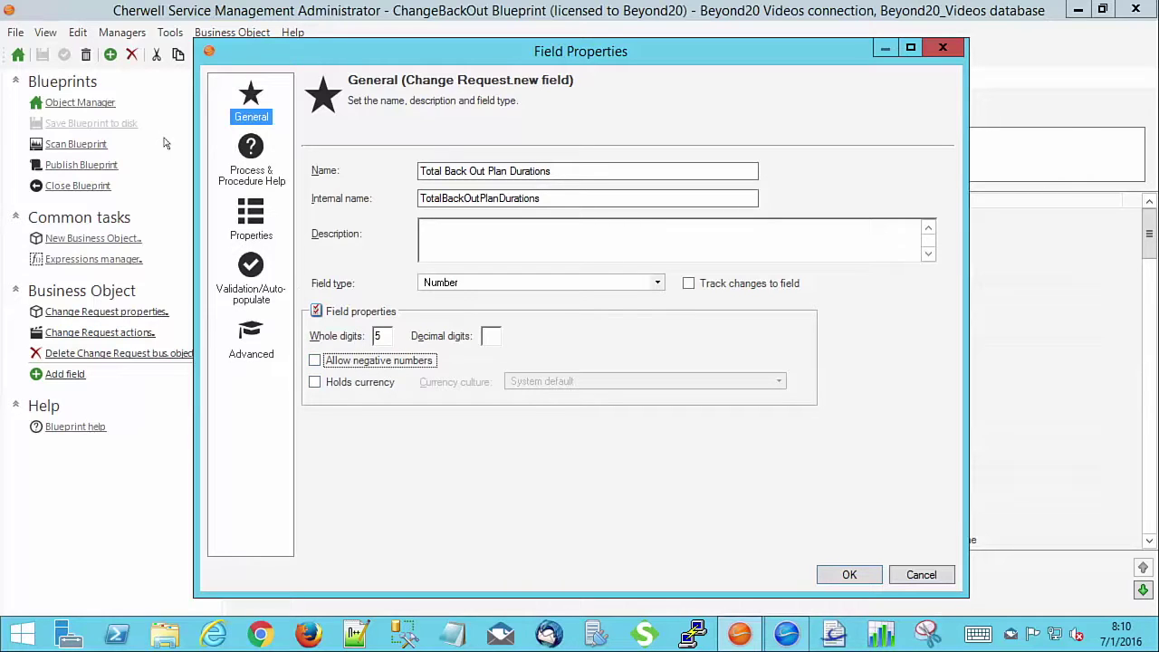
Enable a calculated value and create an expression named Total Back Out Plans, described as "Total of all back out plans for the change."
{"action": "left_click", "coordinate": [250, 215]}
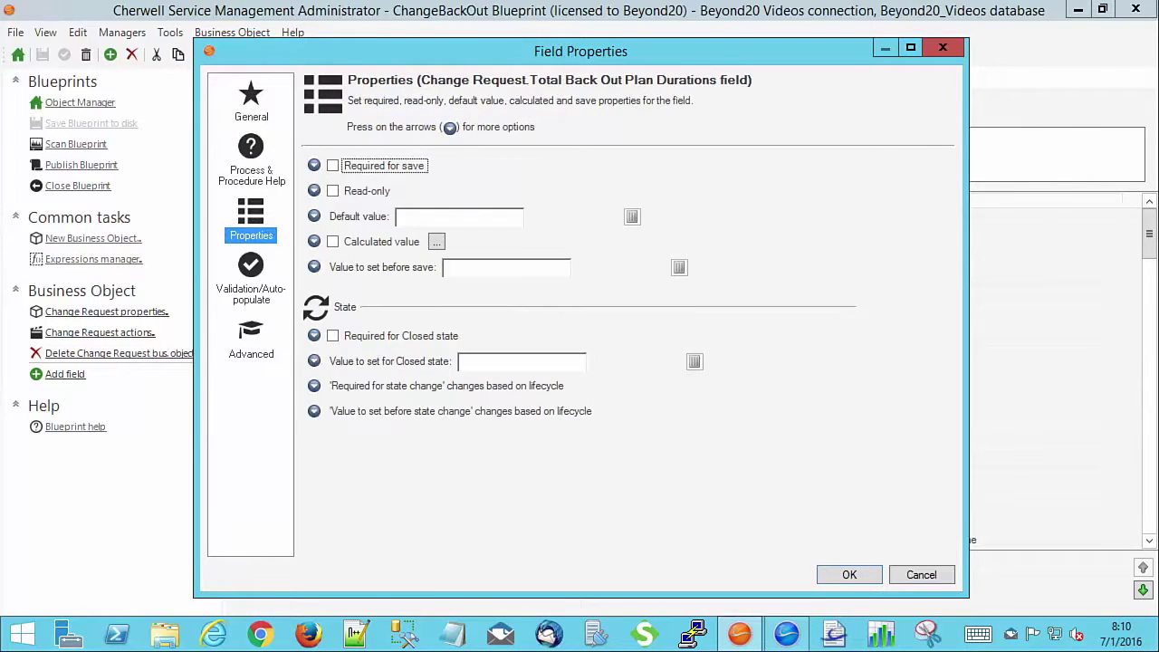
{"action": "left_click", "coordinate": [314, 242]}
{"action": "left_click", "coordinate": [332, 241]}
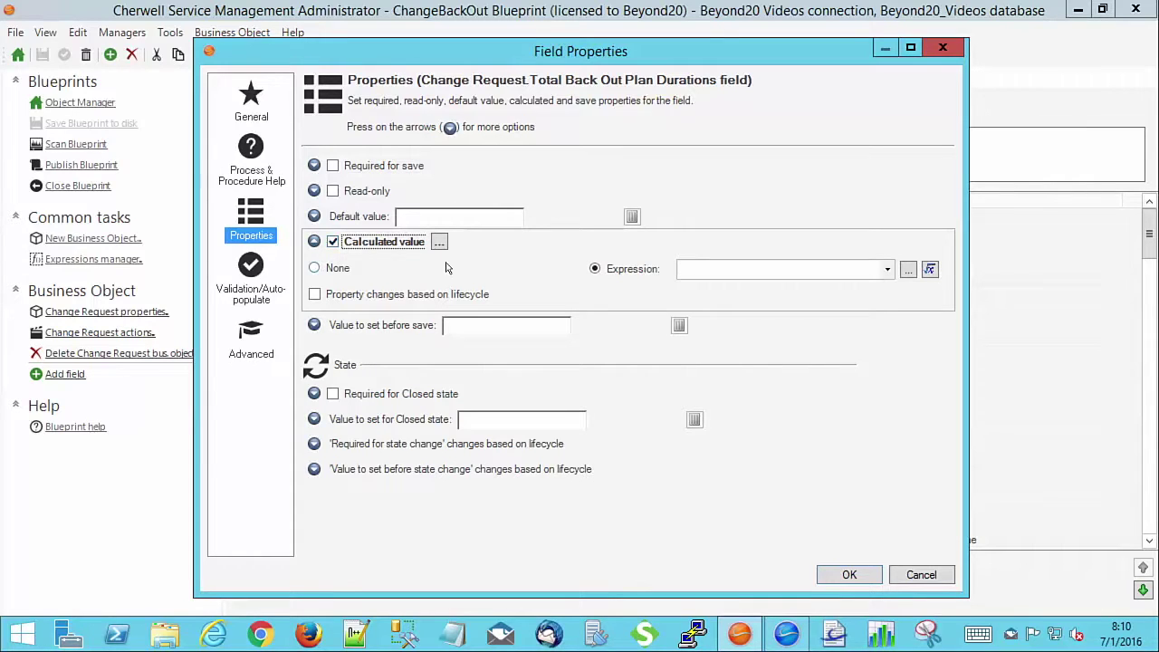
{"action": "left_click", "coordinate": [907, 269]}
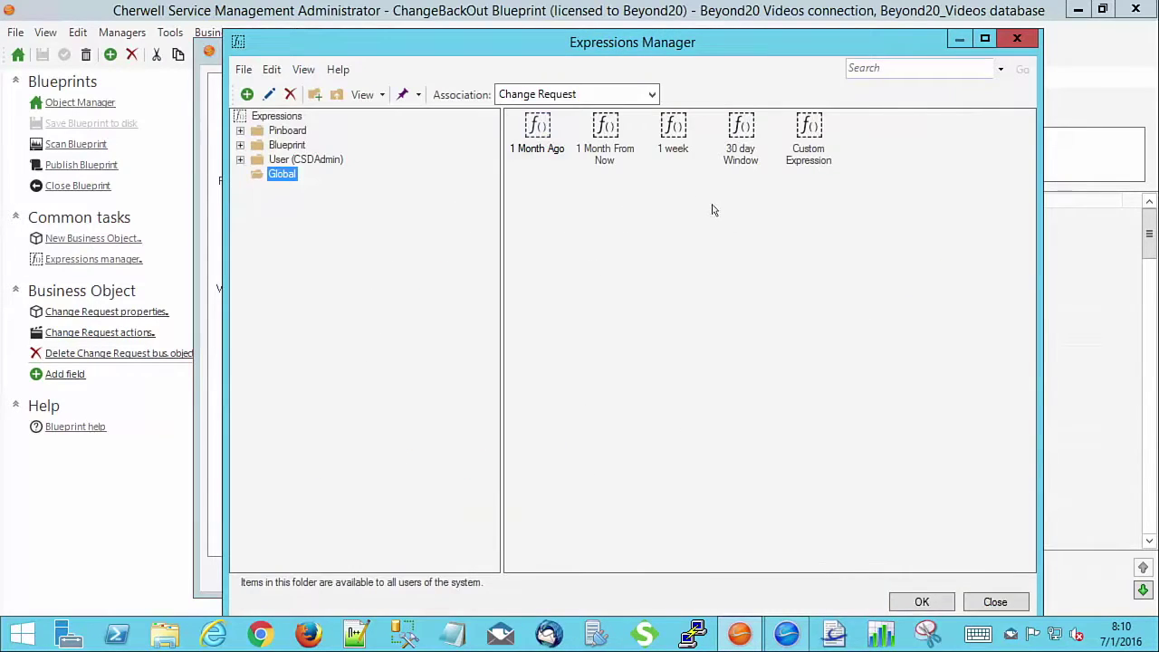
{"action": "right_click", "coordinate": [547, 211]}
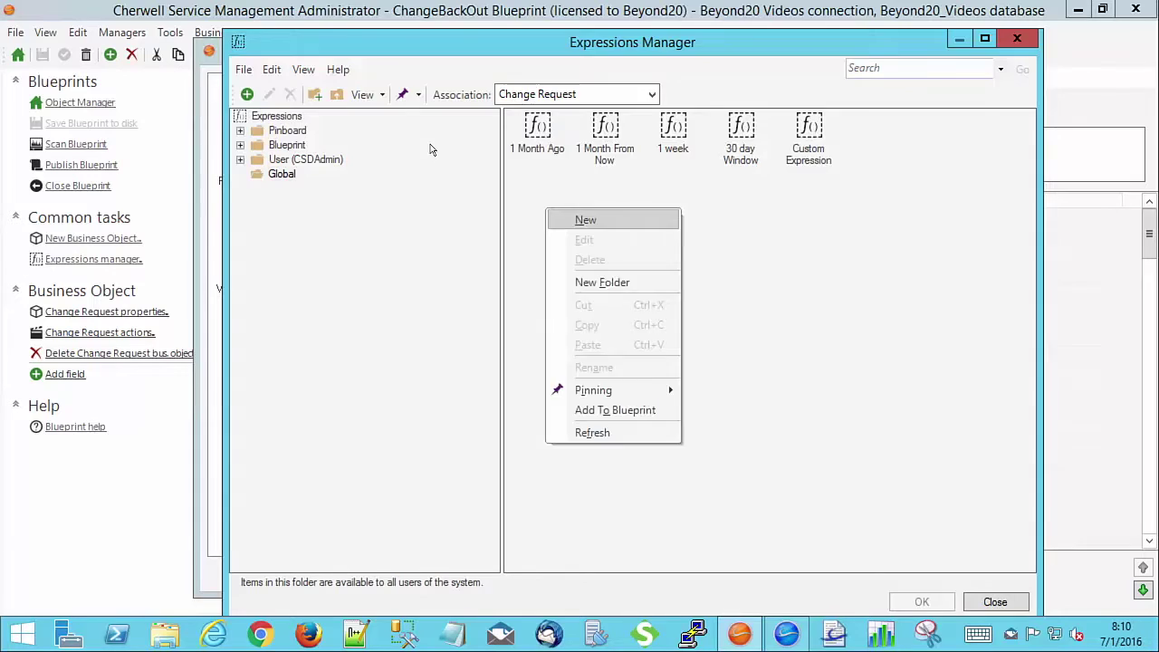
{"action": "key", "text": "Return"}
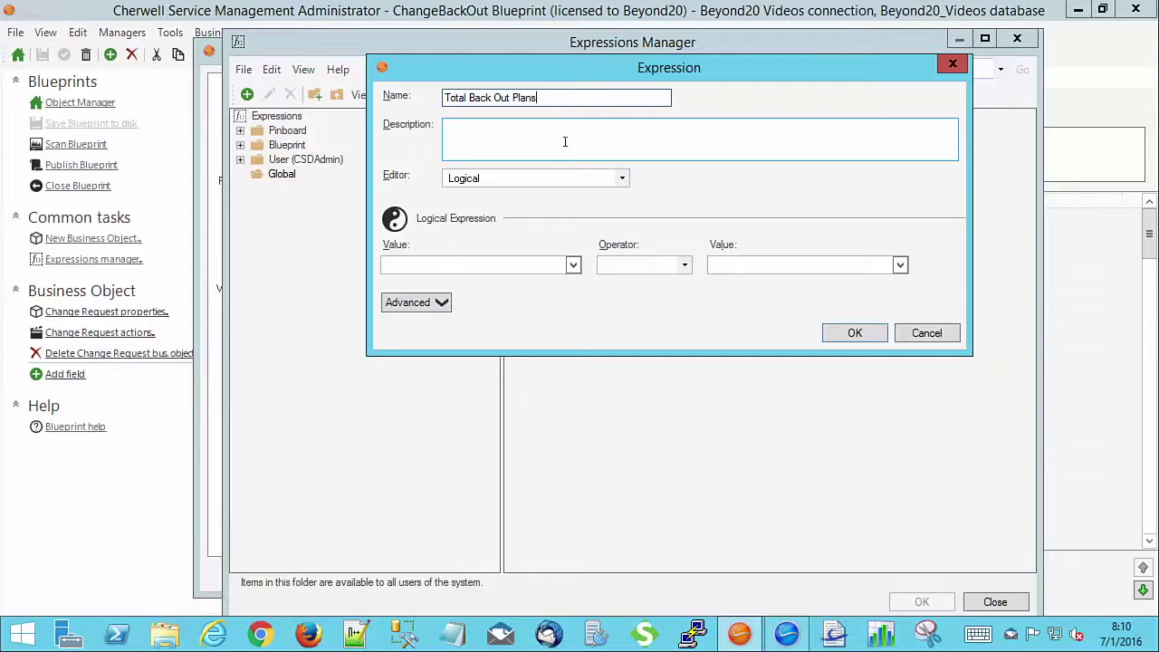
{"action": "left_click", "coordinate": [504, 133]}
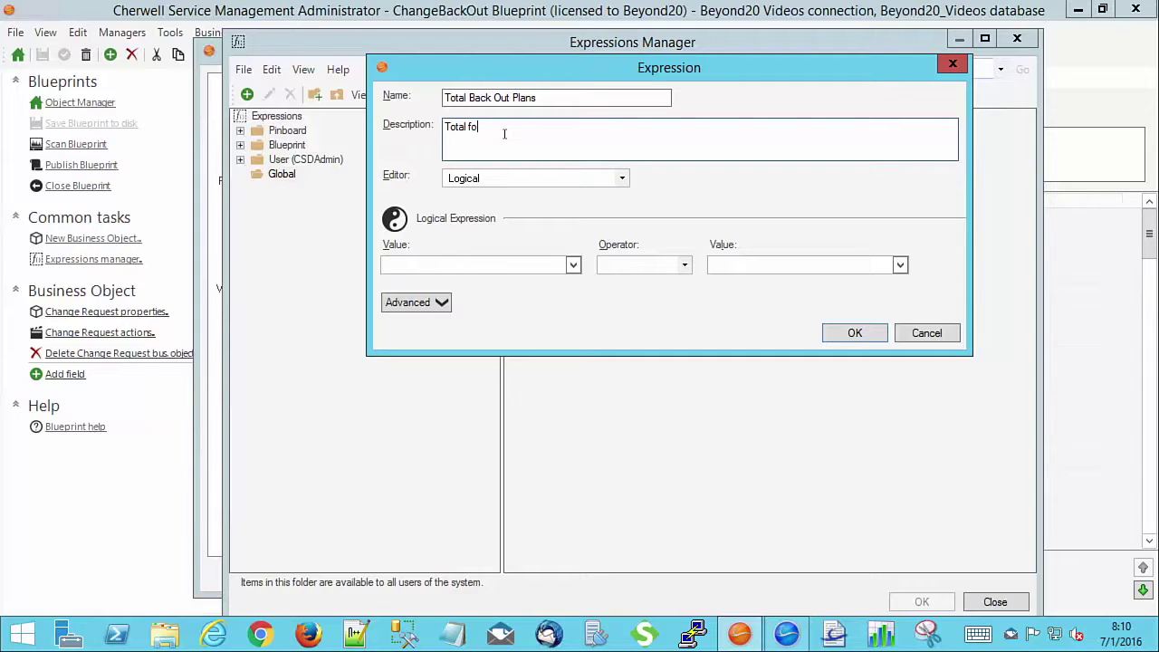
{"action": "type", "text": "Total of all back out plans for the change."}
Define the expression as an Aggregate Total of Total Duration over the Change Request Owns Change Back Out Step relationship, and save it
{"action": "left_click", "coordinate": [506, 178]}
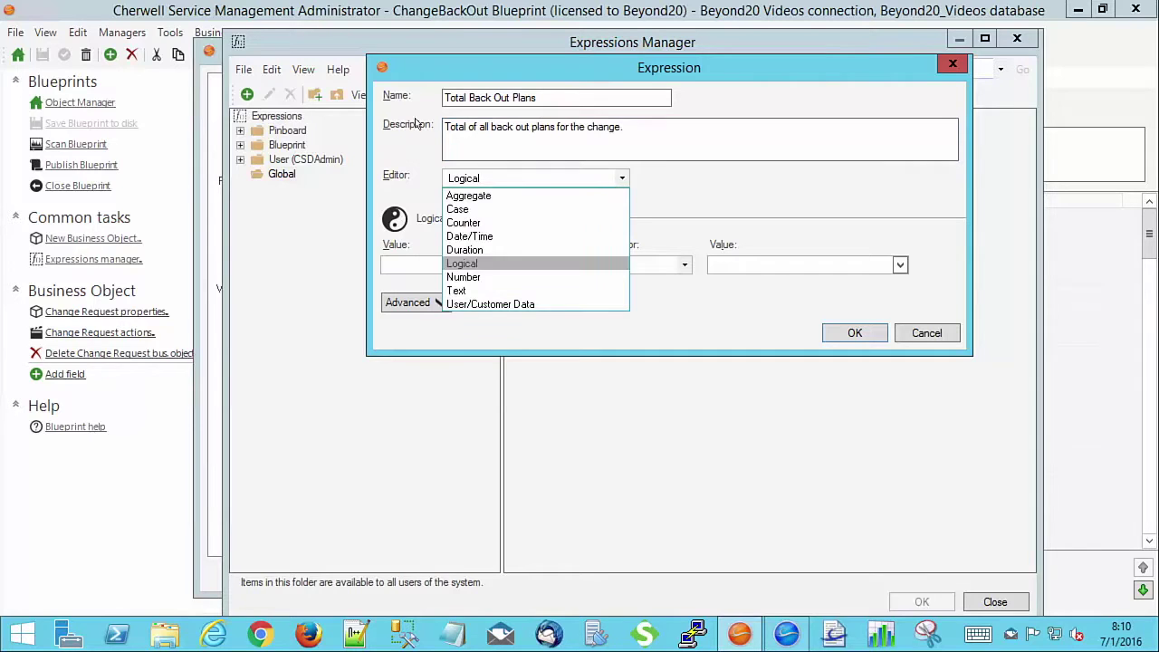
{"action": "left_click", "coordinate": [496, 197]}
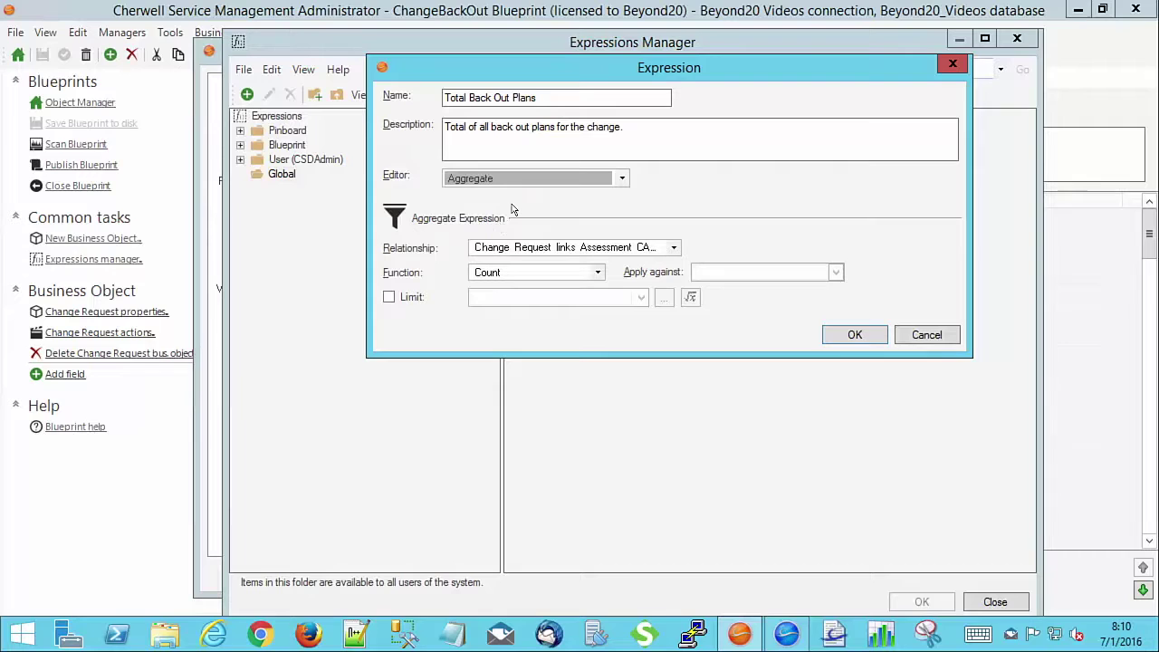
{"action": "left_click", "coordinate": [671, 248]}
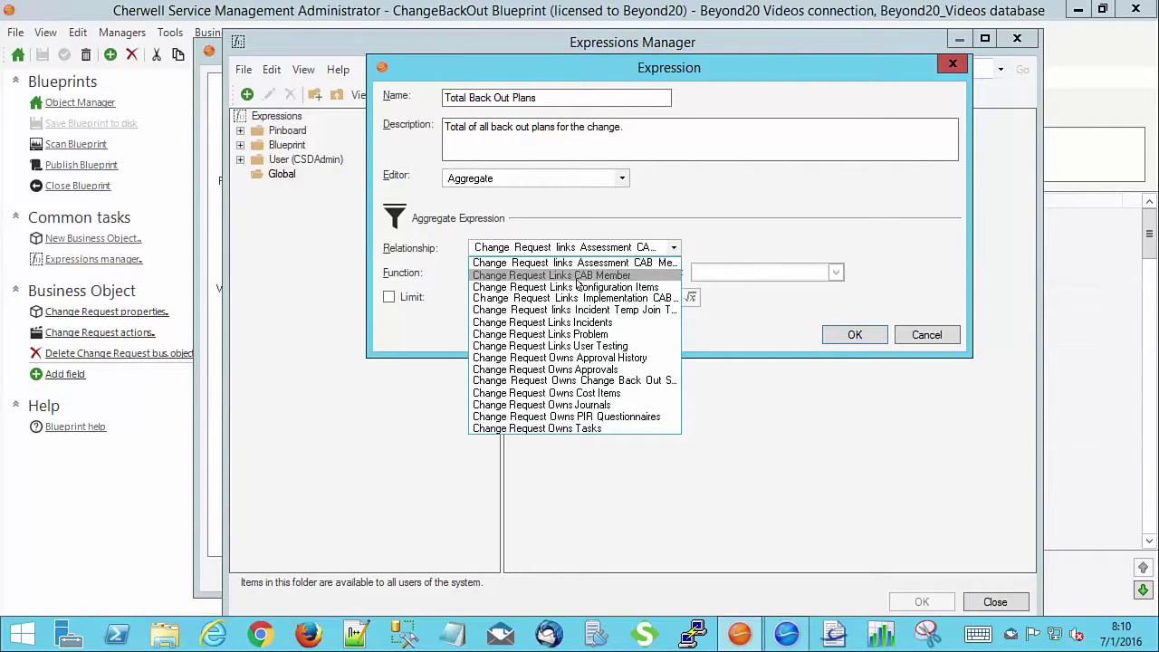
{"action": "left_click", "coordinate": [548, 382]}
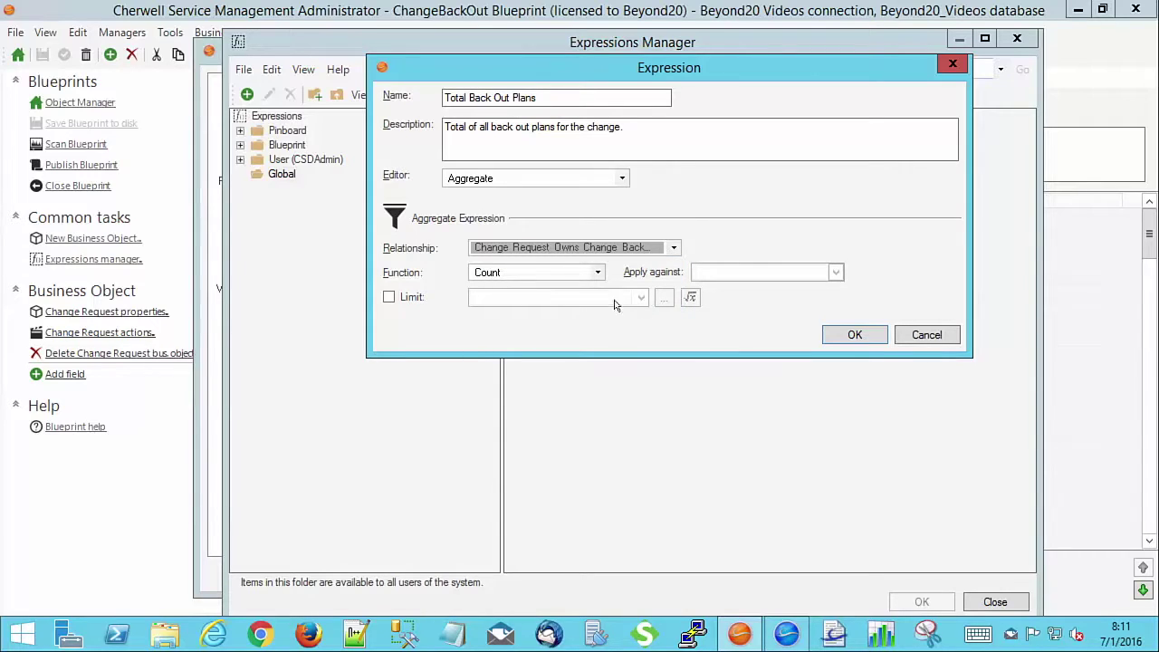
{"action": "left_click", "coordinate": [597, 276]}
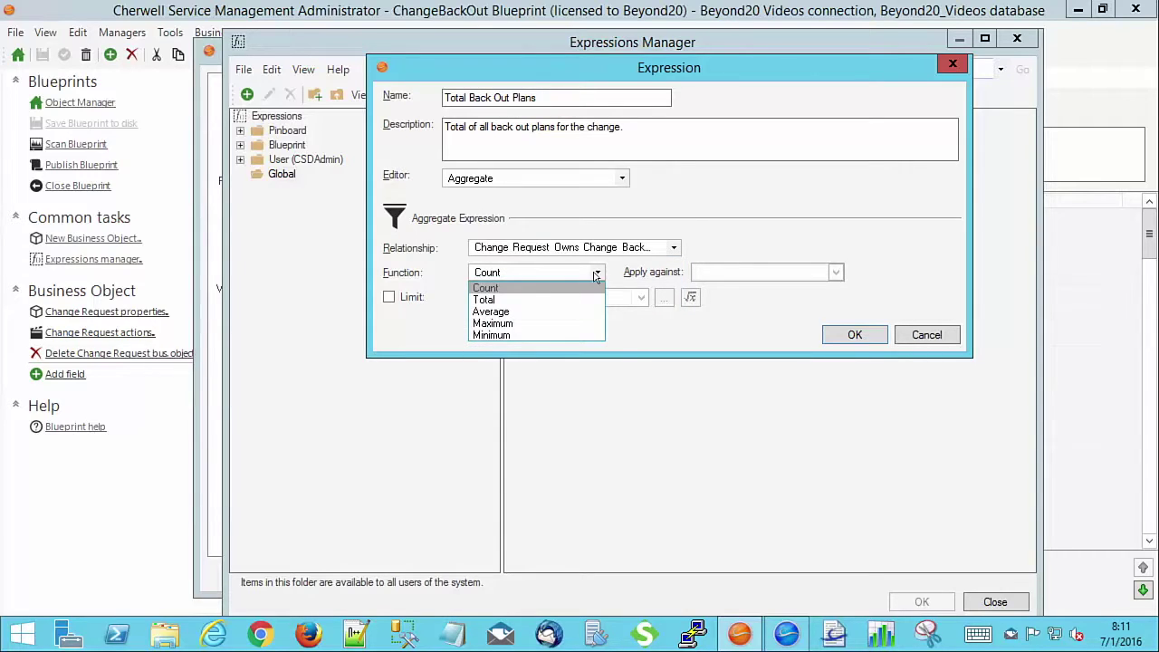
{"action": "left_click", "coordinate": [518, 302]}
{"action": "left_click", "coordinate": [834, 272]}
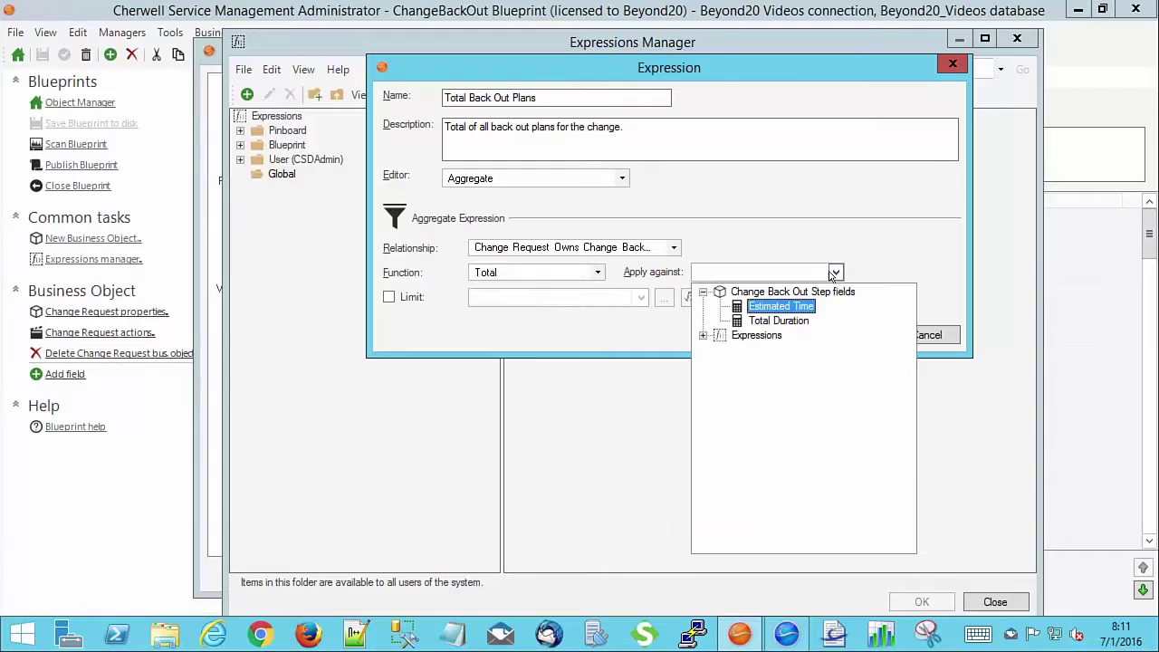
{"action": "left_click", "coordinate": [777, 320]}
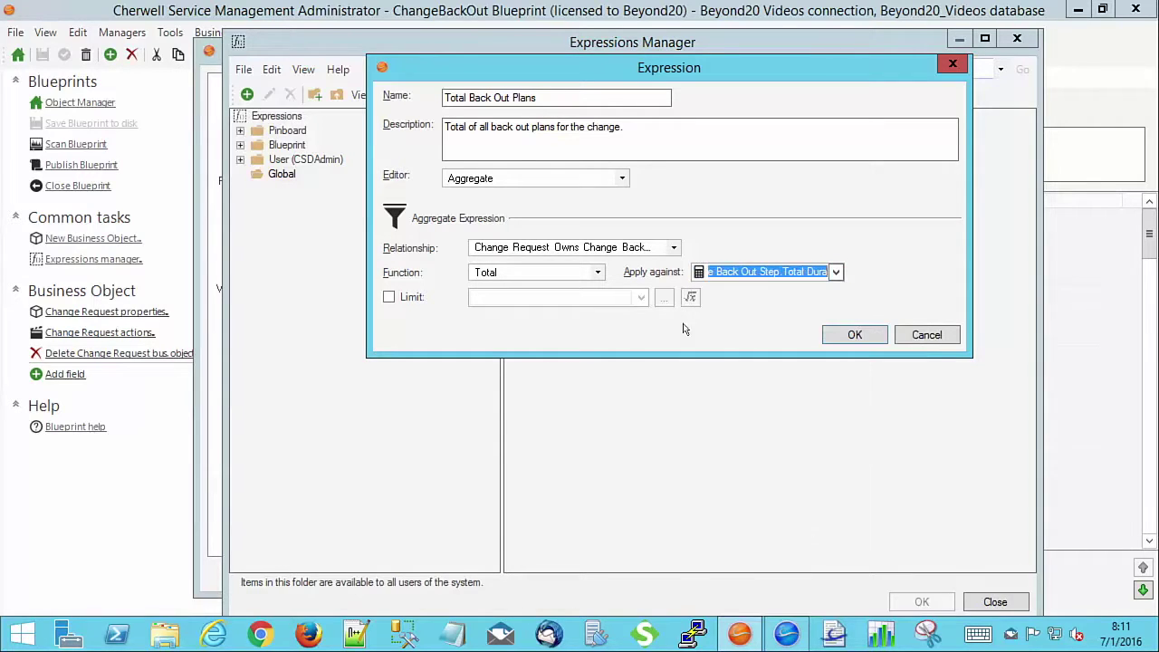
{"action": "left_click", "coordinate": [838, 335]}
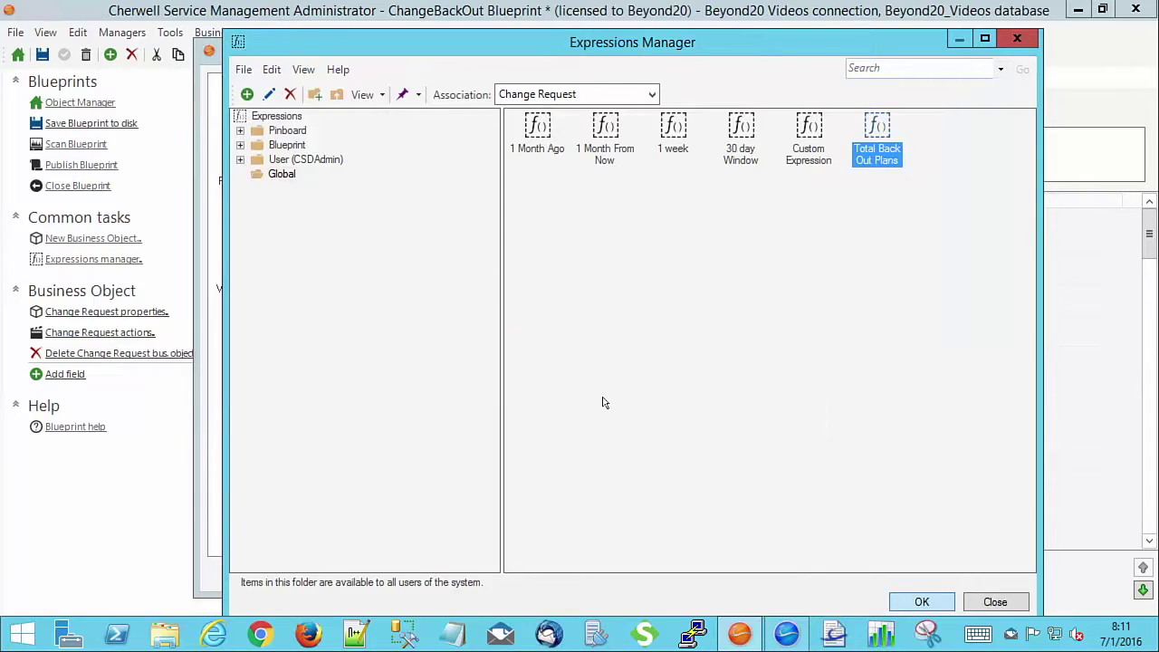
Assign the Total Back Out Plans expression to the field and apply the Change Request business object changes to the Blueprint
{"action": "key", "text": "Return"}
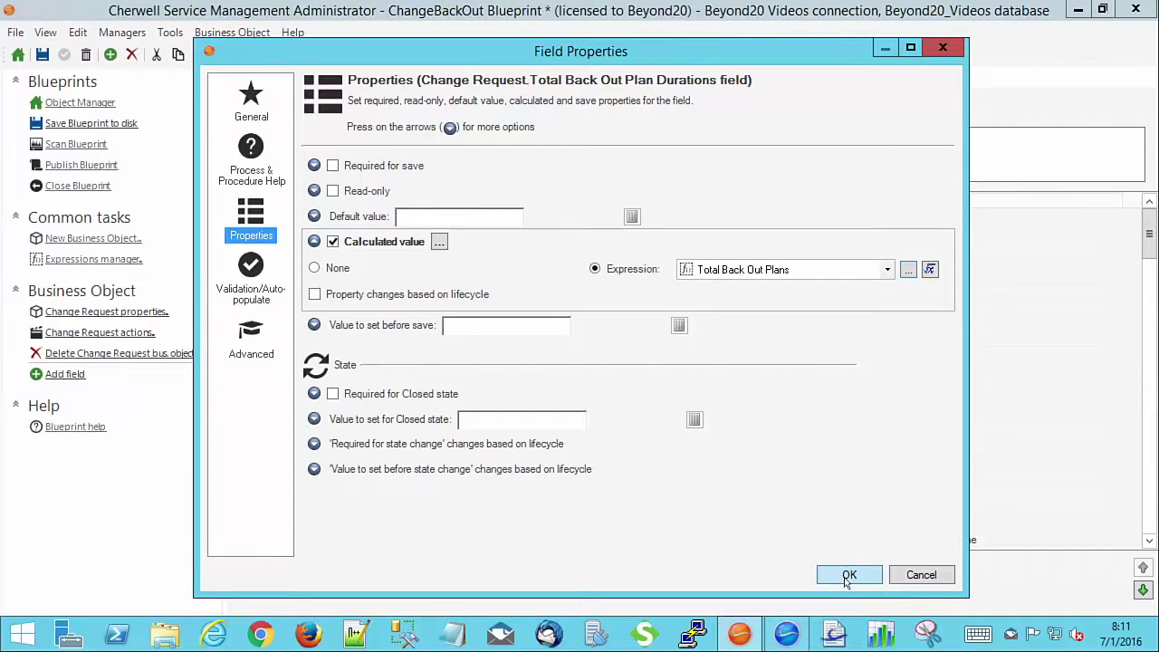
{"action": "left_click", "coordinate": [848, 578]}
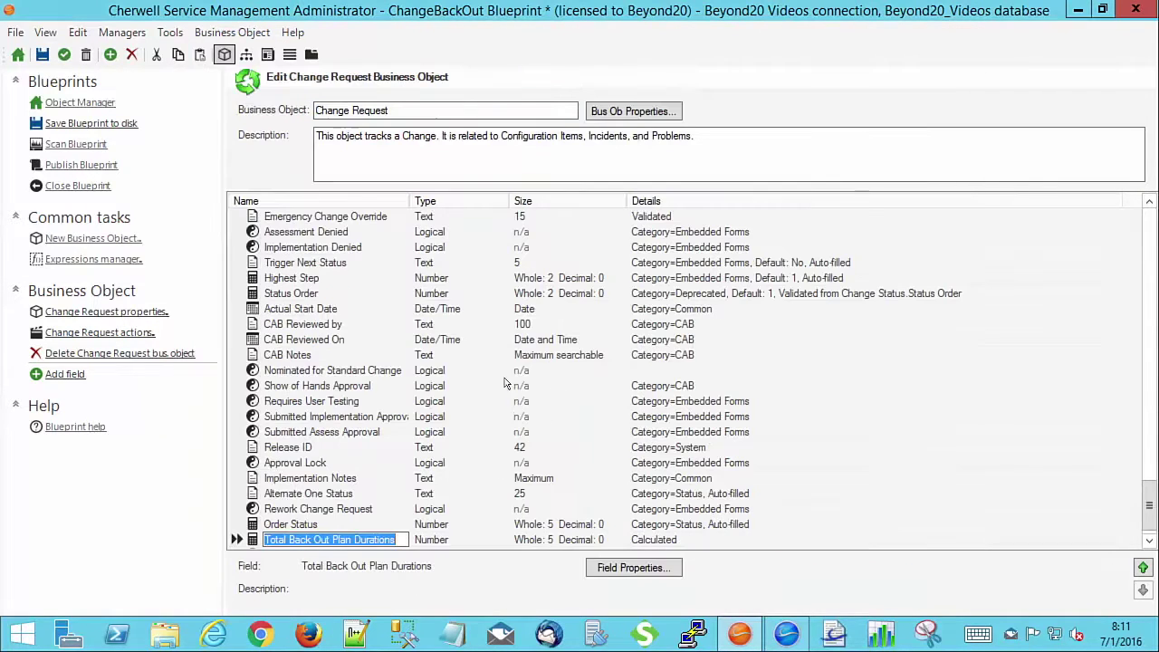
{"action": "left_click", "coordinate": [264, 56]}
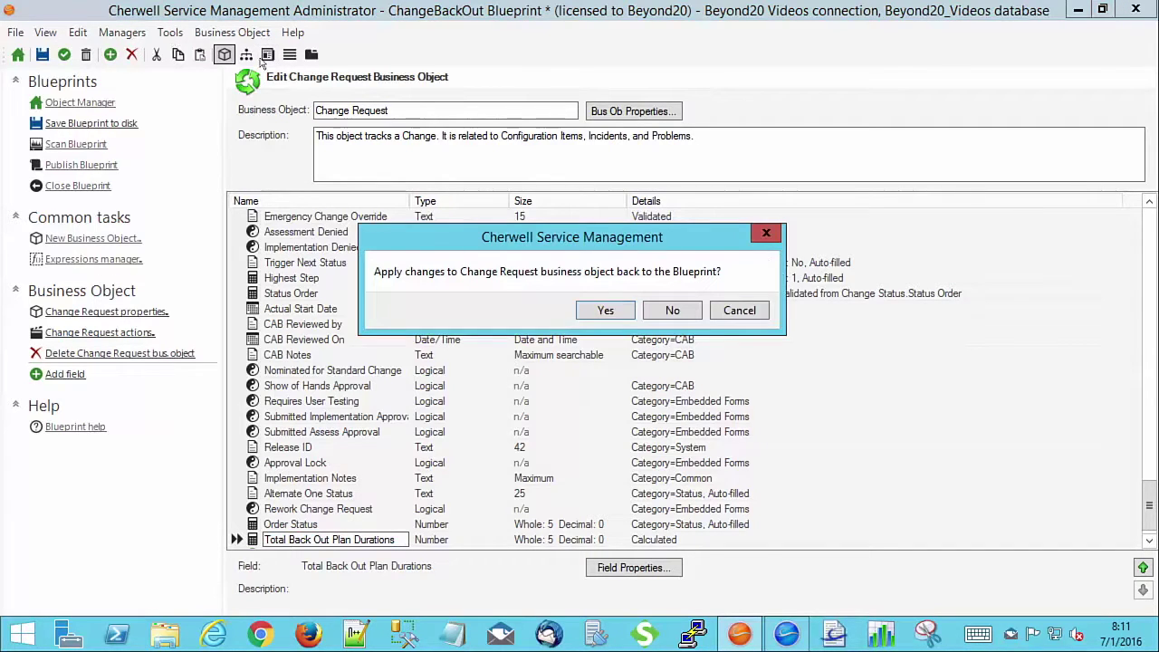
{"action": "left_click", "coordinate": [604, 311]}
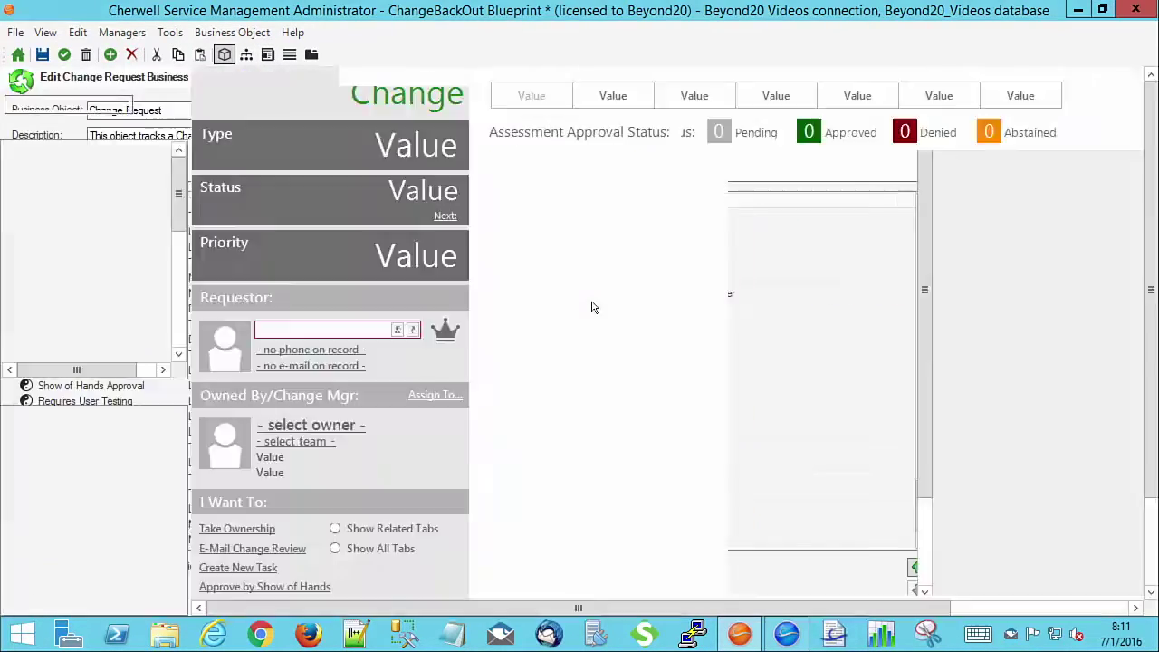
Place the Total Back Out Plan Durations field on the Change Request Default Form beside Step View, with its value box below the label
{"action": "left_click_drag", "start_coordinate": [771, 609], "coordinate": [950, 592]}
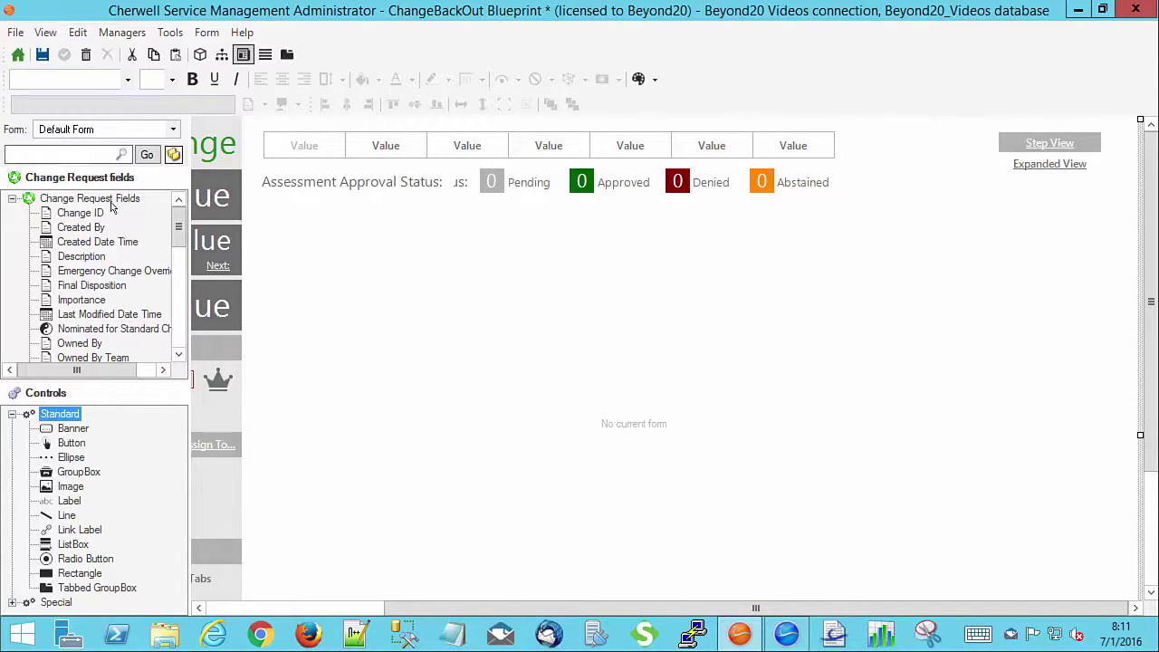
{"action": "scroll", "coordinate": [111, 207], "scroll_direction": "down", "scroll_amount": 5}
{"action": "left_click", "coordinate": [100, 242]}
{"action": "left_click_drag", "start_coordinate": [721, 205], "coordinate": [824, 156]}
{"action": "left_click_drag", "start_coordinate": [995, 158], "coordinate": [885, 181]}
Turn off dynamic auto-sizing for the Total Back Out Plan Durations label and resize it so the text wraps onto two lines
{"action": "left_click", "coordinate": [887, 162]}
{"action": "right_click", "coordinate": [887, 166]}
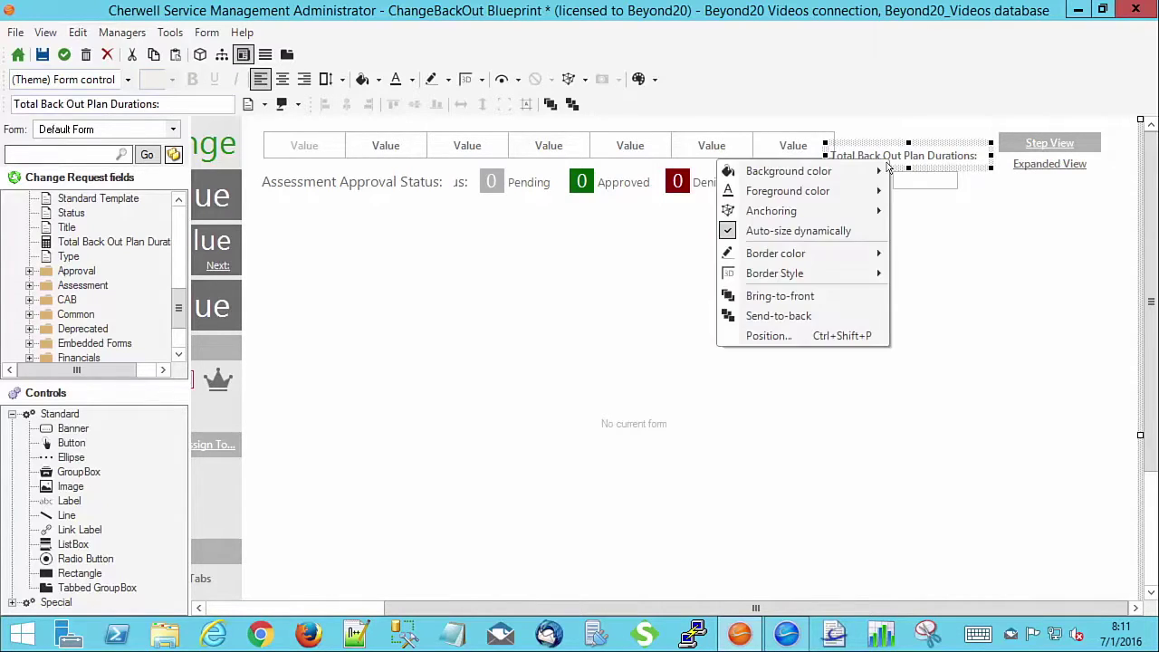
{"action": "left_click", "coordinate": [832, 226]}
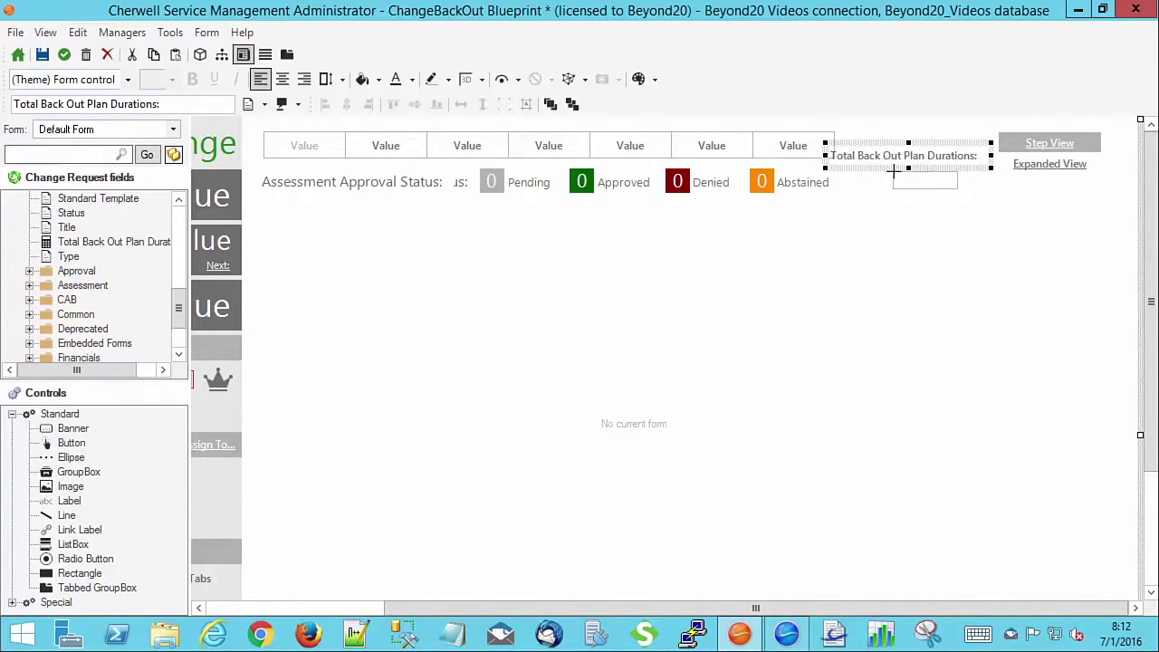
{"action": "left_click_drag", "start_coordinate": [907, 138], "coordinate": [907, 125]}
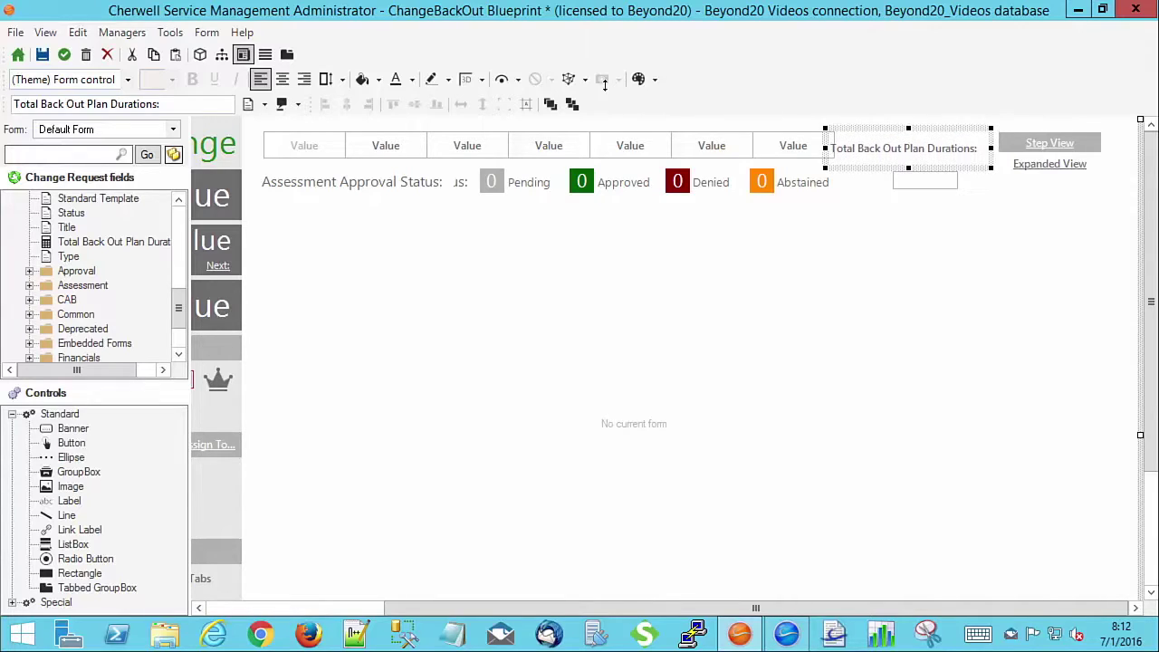
{"action": "left_click_drag", "start_coordinate": [990, 147], "coordinate": [932, 147]}
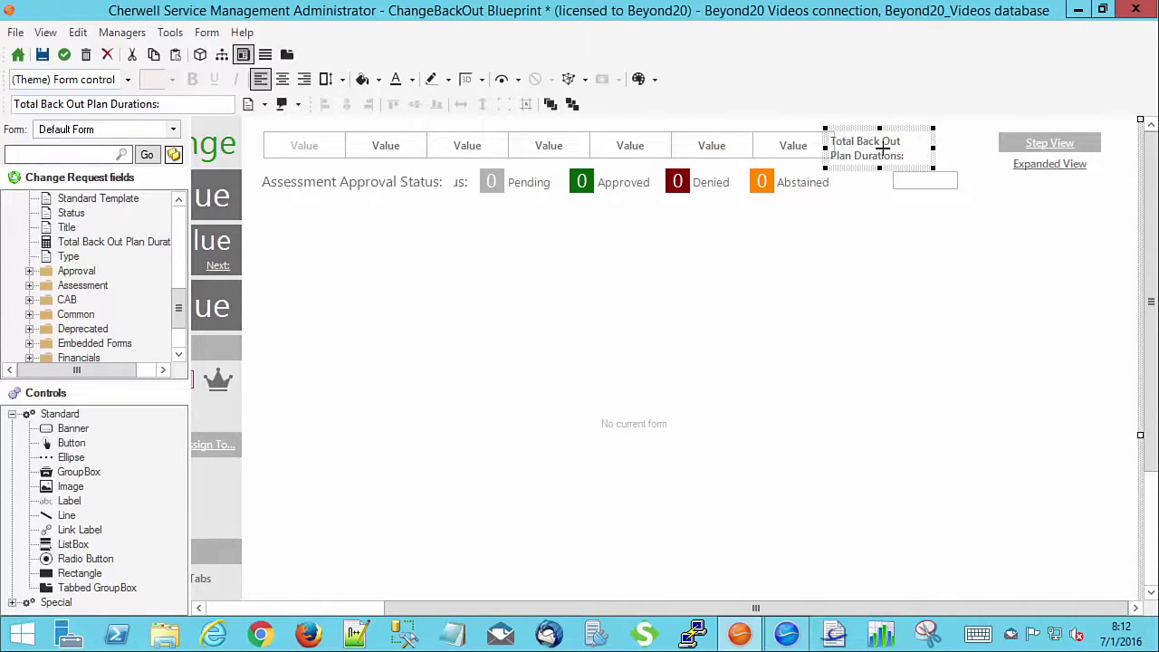
Nudge the Total Back Out Plan Durations label right, clear of the status boxes and closer to the Step View link
{"action": "key", "text": "Right"}
{"action": "key", "text": "Right"}
{"action": "key", "text": "Right"}
{"action": "key", "text": "Right"}
{"action": "key", "text": "Right"}
{"action": "key", "text": "Right"}
{"action": "key", "text": "Right"}
{"action": "key", "text": "Right"}
{"action": "key", "text": "Right"}
{"action": "key", "text": "Right"}
{"action": "key", "text": "Right"}
{"action": "key", "text": "Right"}
{"action": "key", "text": "Right"}
{"action": "key", "text": "Right"}
{"action": "key", "text": "Right"}
{"action": "key", "text": "Right"}
{"action": "key", "text": "Right"}
{"action": "key", "text": "Right"}
{"action": "key", "text": "Right"}
{"action": "key", "text": "Right"}
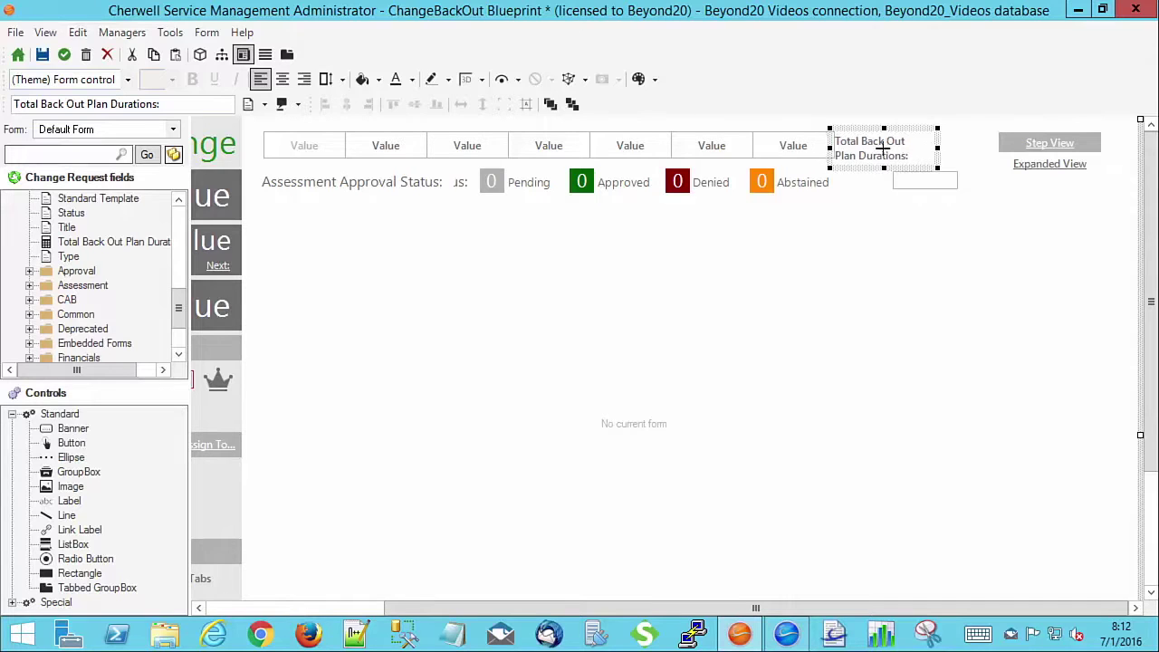
{"action": "key", "text": "Right"}
{"action": "key", "text": "Right"}
{"action": "key", "text": "Right"}
{"action": "key", "text": "Right"}
{"action": "key", "text": "Right"}
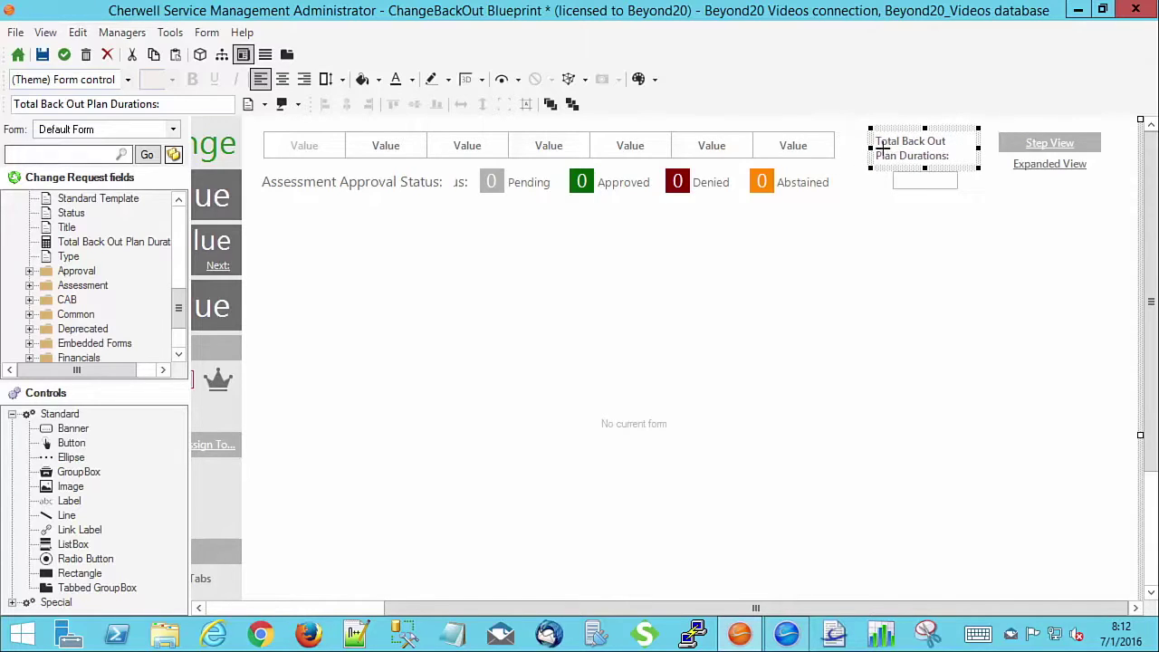
Move the value box directly beneath the Total Back Out Plan Durations label and align the two controls on their horizontal centers
{"action": "left_click", "coordinate": [912, 185]}
{"action": "left_click_drag", "start_coordinate": [916, 184], "coordinate": [908, 180]}
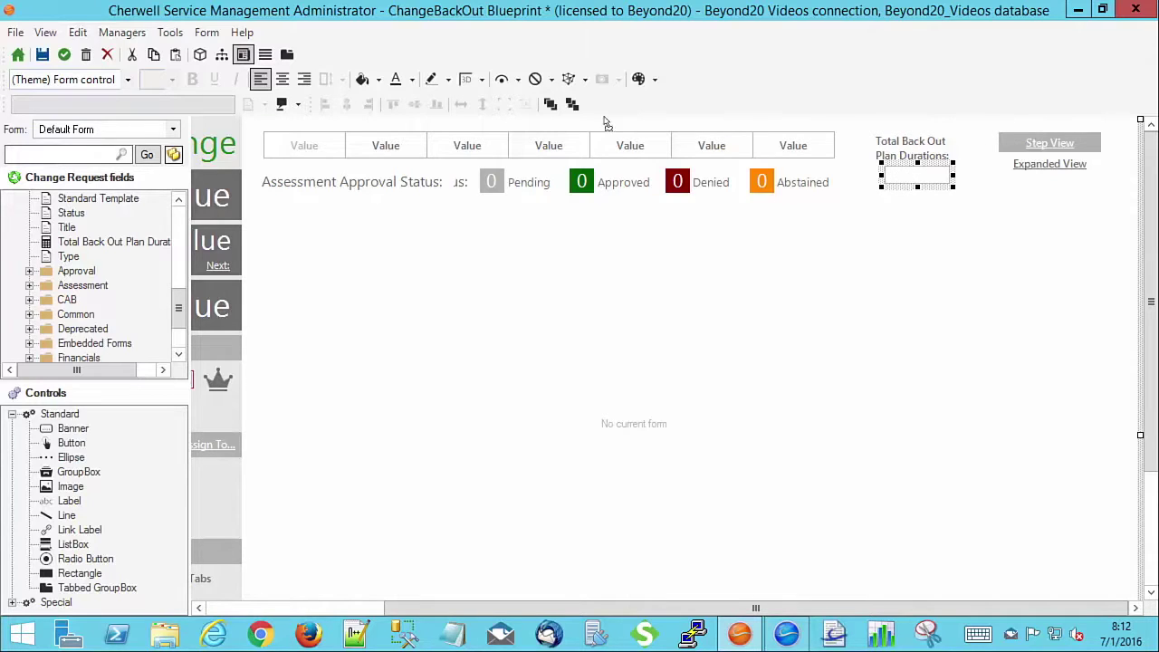
{"action": "left_click", "coordinate": [910, 149], "text": "ctrl"}
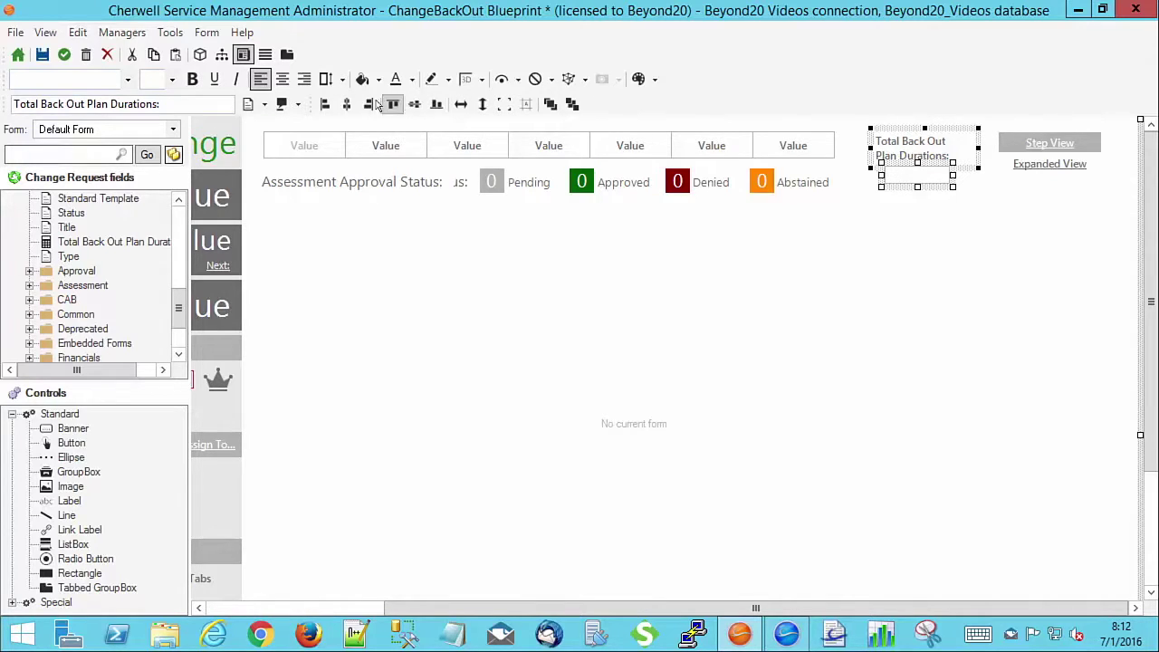
{"action": "left_click", "coordinate": [346, 104]}
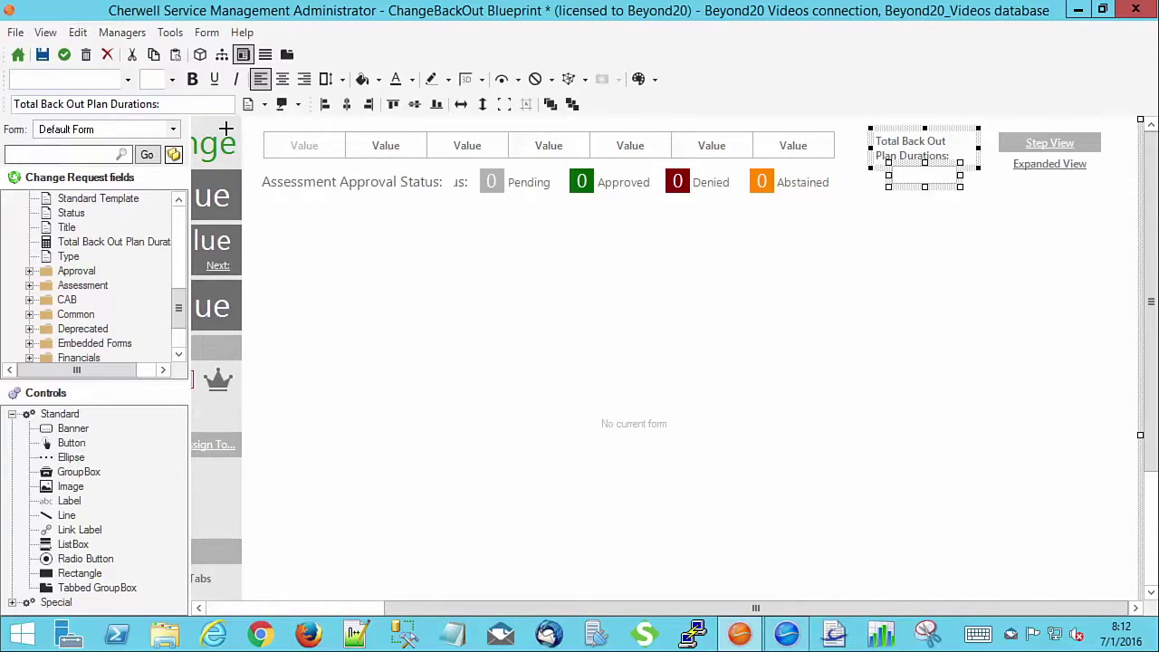
Save the form, add the Change Request Owns Change Back Out Steps relationship as a tab on the Change Request arrangement, and save the Blueprint
{"action": "left_click", "coordinate": [57, 57]}
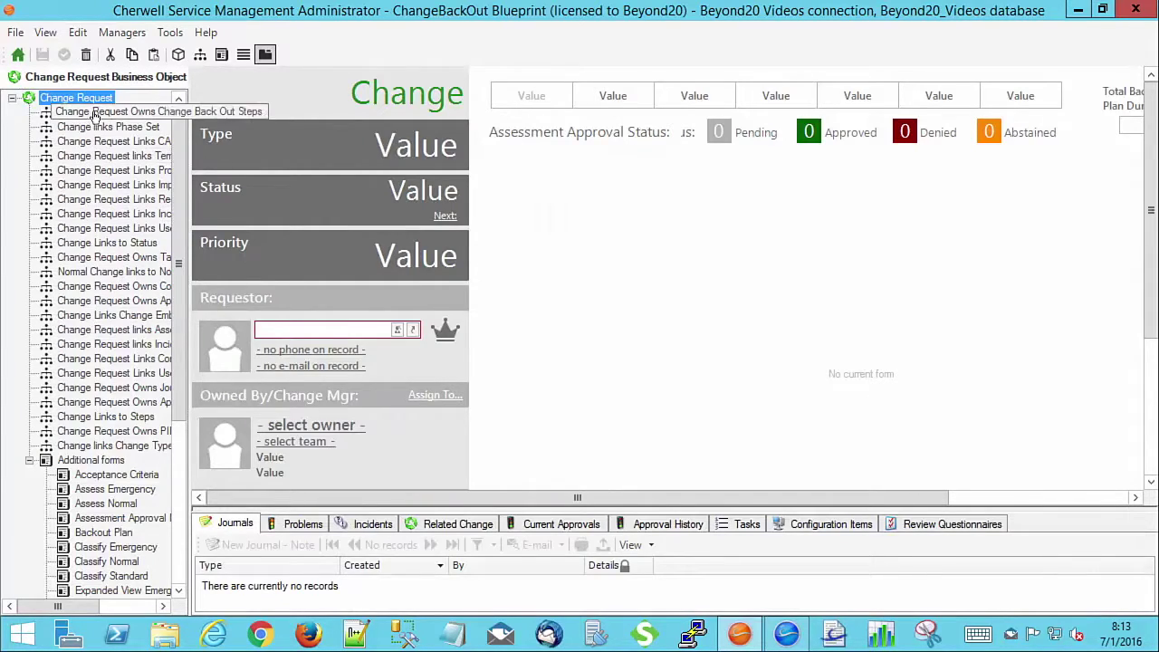
{"action": "left_click_drag", "start_coordinate": [96, 116], "coordinate": [1016, 529]}
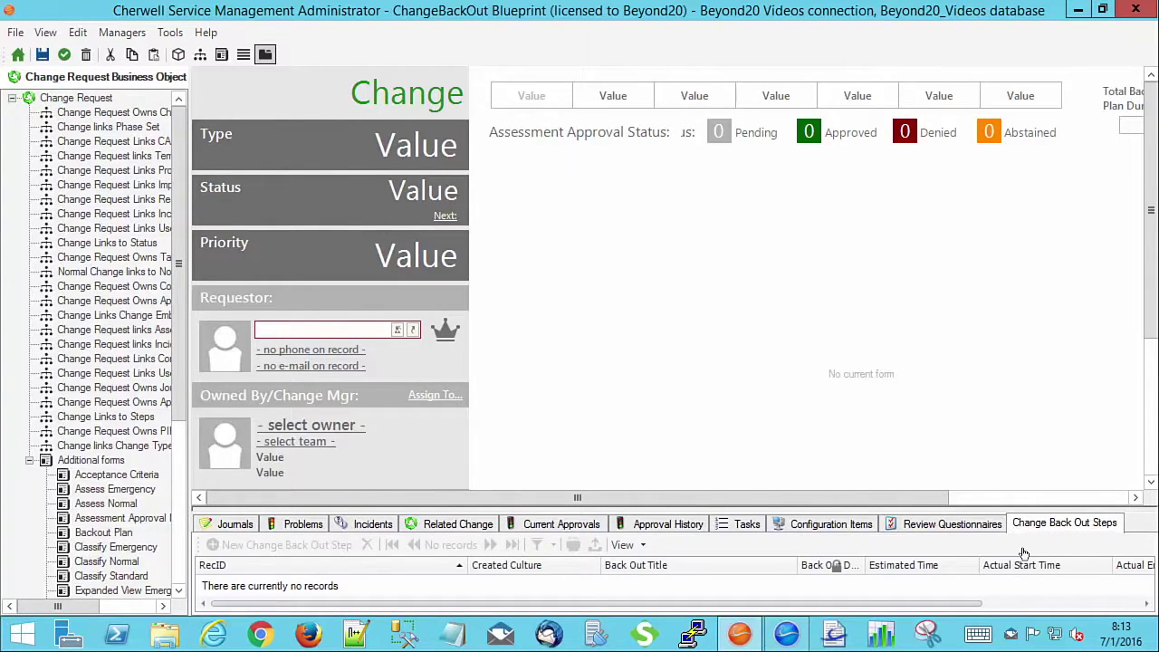
{"action": "left_click", "coordinate": [42, 54]}
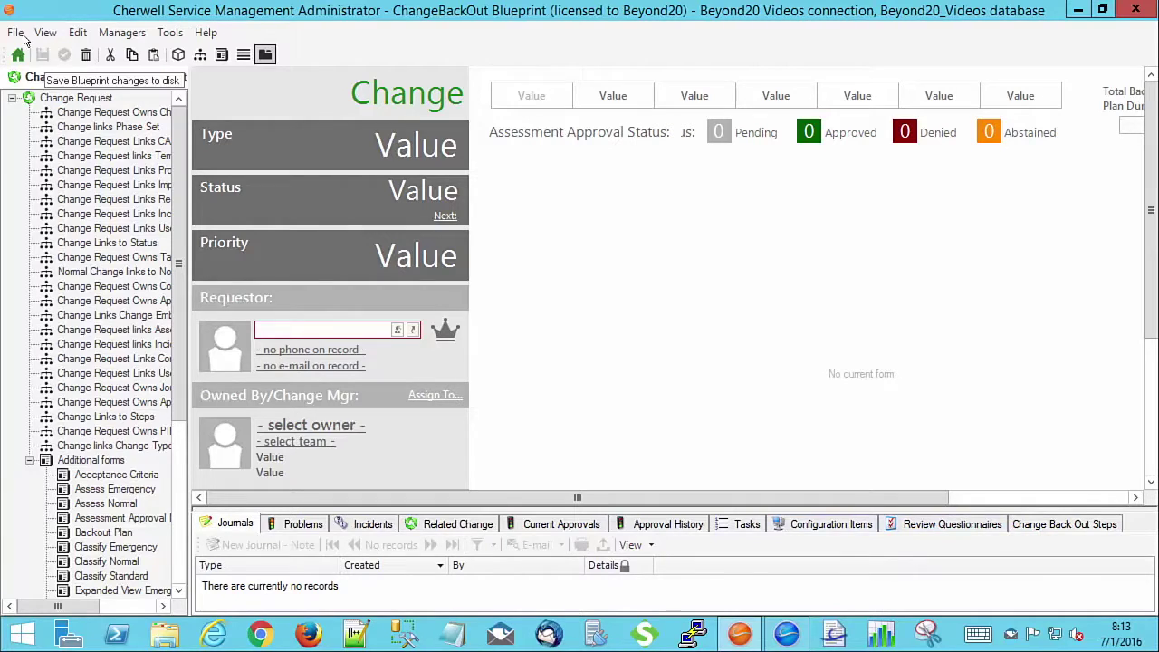
Publish the ChangeBackOut Blueprint and accept the scan results
{"action": "left_click", "coordinate": [18, 33]}
{"action": "left_click", "coordinate": [52, 142]}
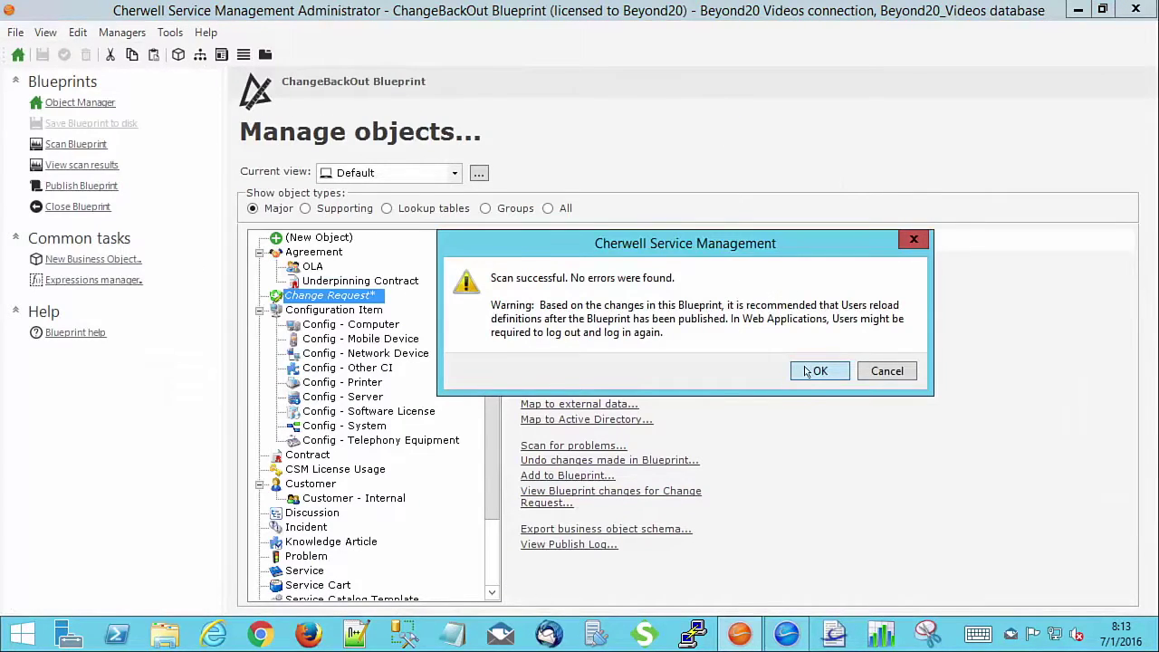
{"action": "left_click", "coordinate": [804, 367]}
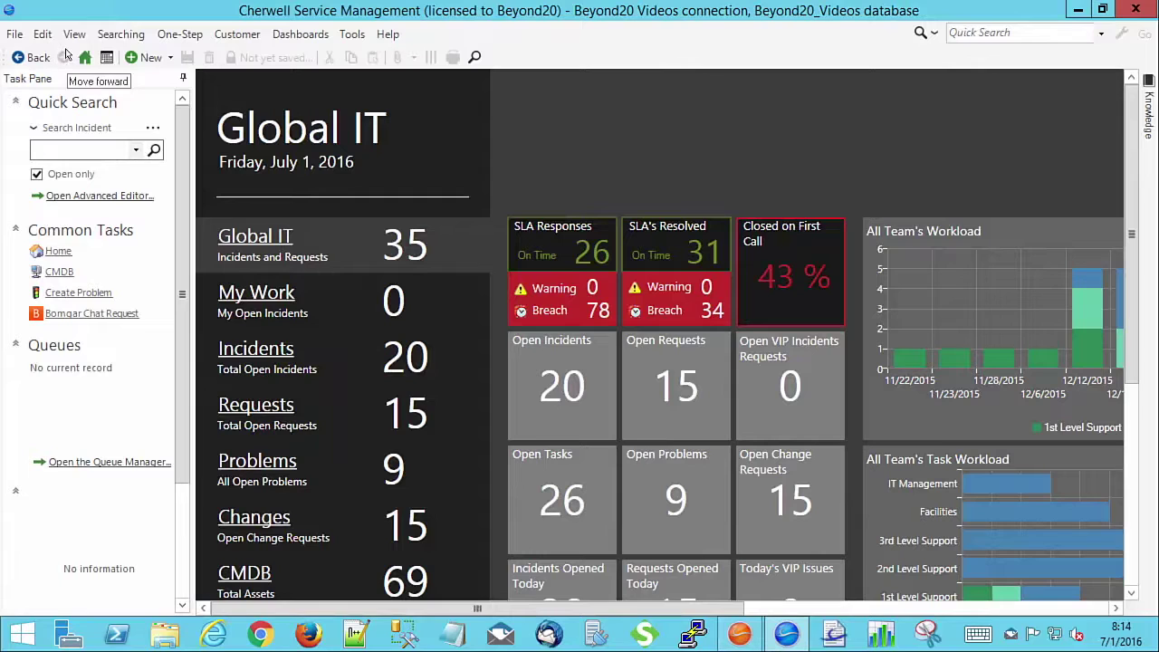
Reload the definitions in the Cherwell Service Management client and create a new Change Request
{"action": "left_click", "coordinate": [385, 38]}
{"action": "left_click", "coordinate": [370, 78]}
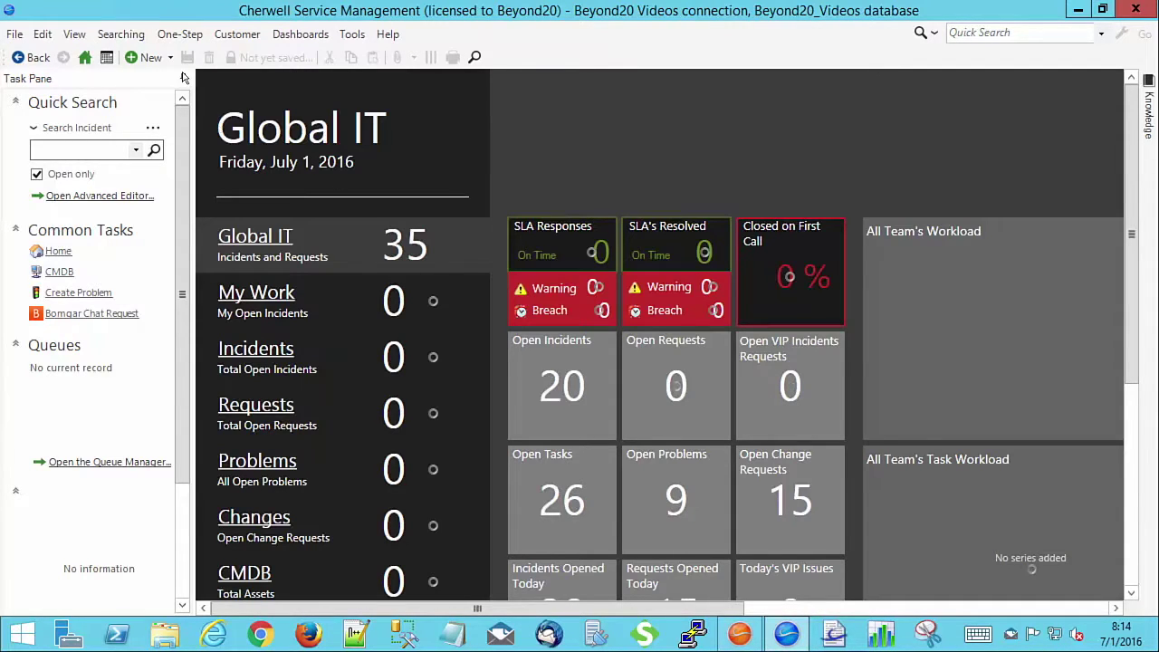
{"action": "left_click", "coordinate": [150, 57]}
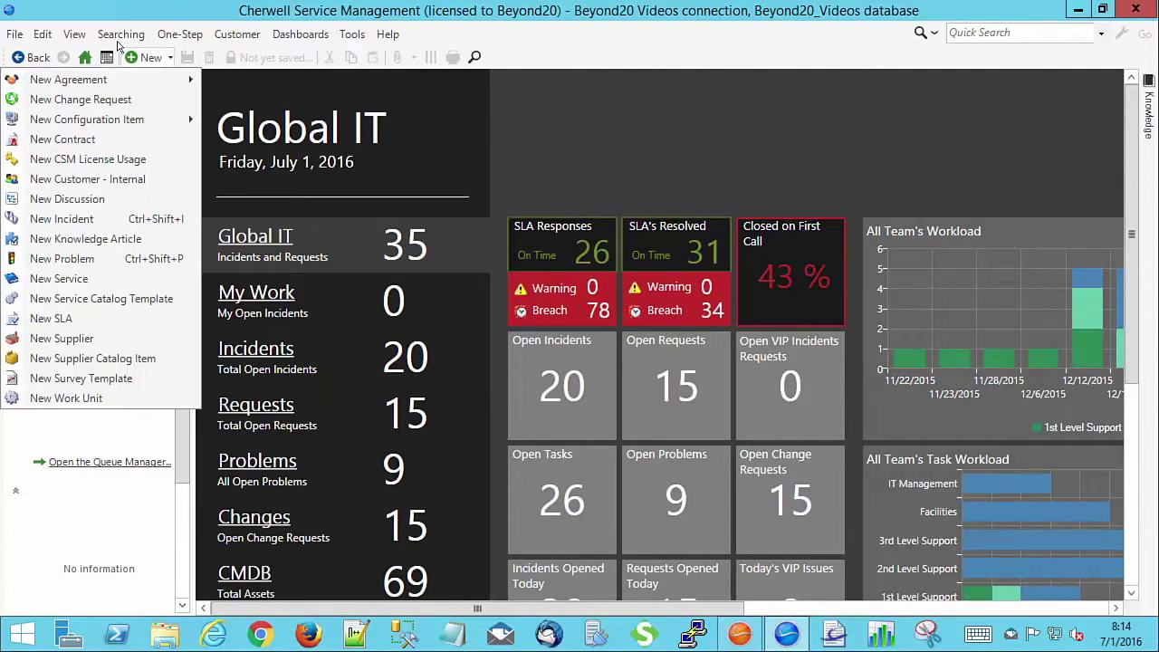
{"action": "left_click", "coordinate": [124, 99]}
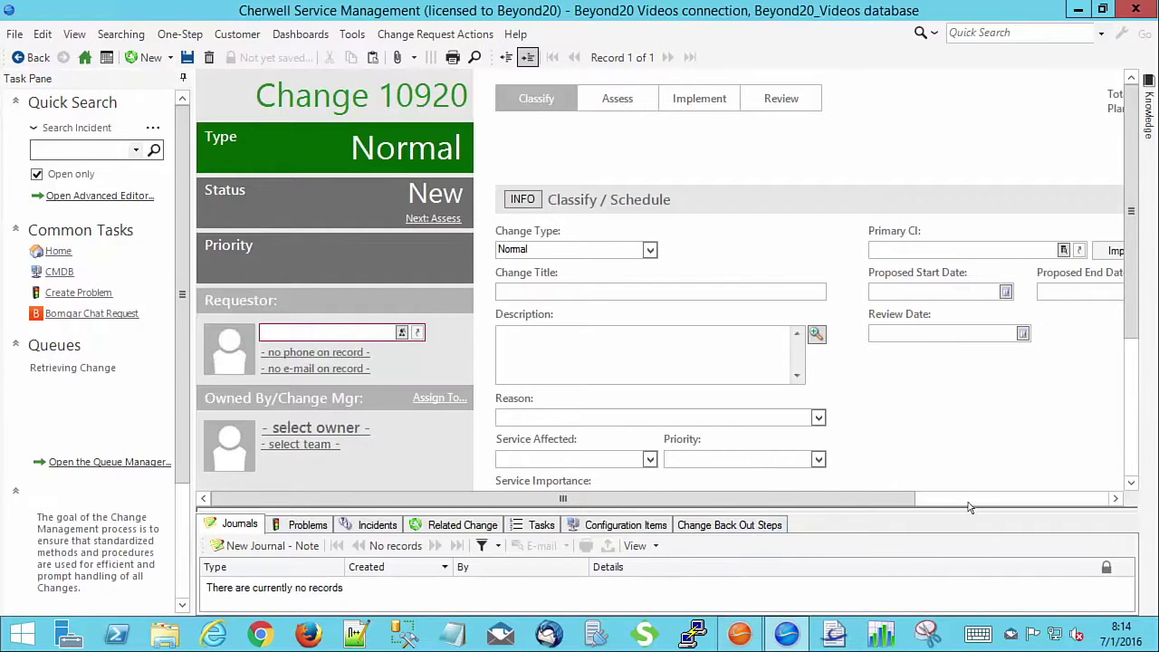
Bring the Total Back Out Plan Durations field into view and show the Change Back Out Steps list in an enlarged area below the form
{"action": "left_click", "coordinate": [968, 503]}
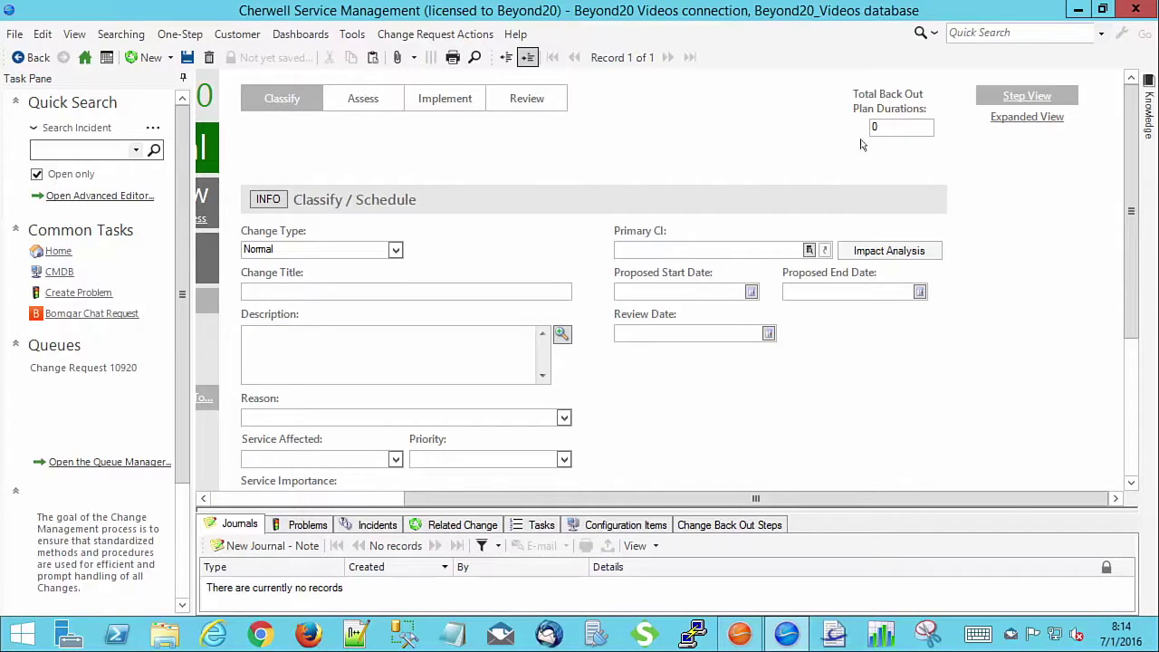
{"action": "left_click", "coordinate": [714, 529]}
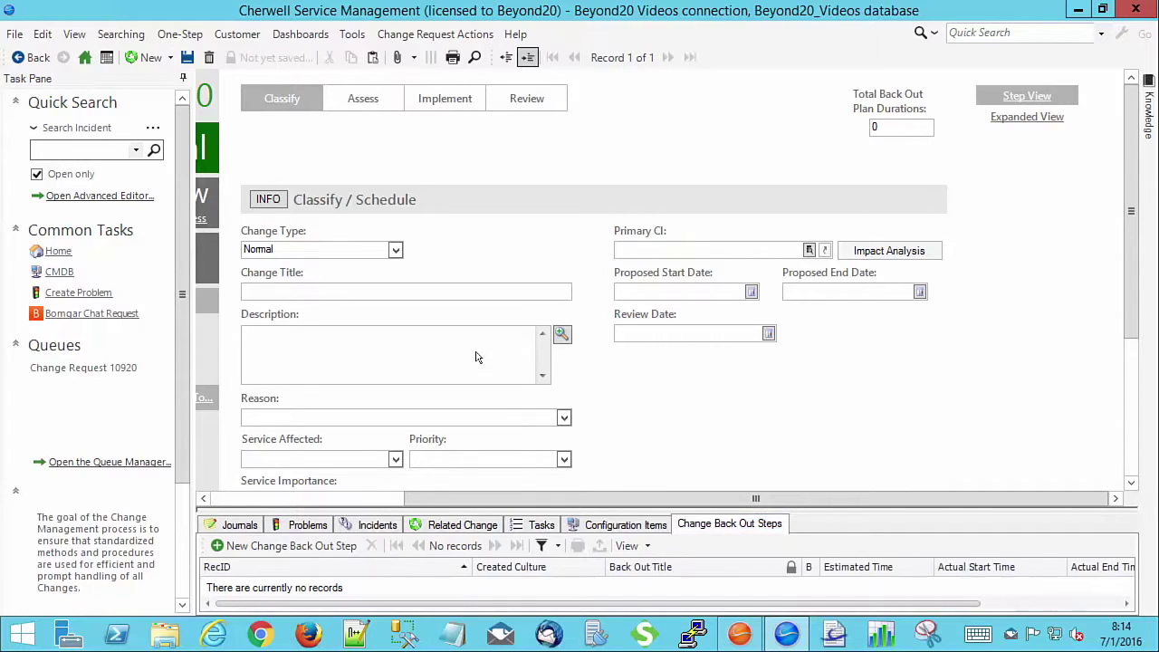
{"action": "mouse_move", "coordinate": [731, 508]}
{"action": "left_mouse_down"}
{"action": "mouse_move", "coordinate": [729, 263]}
{"action": "mouse_move", "coordinate": [486, 136]}
{"action": "left_mouse_up"}
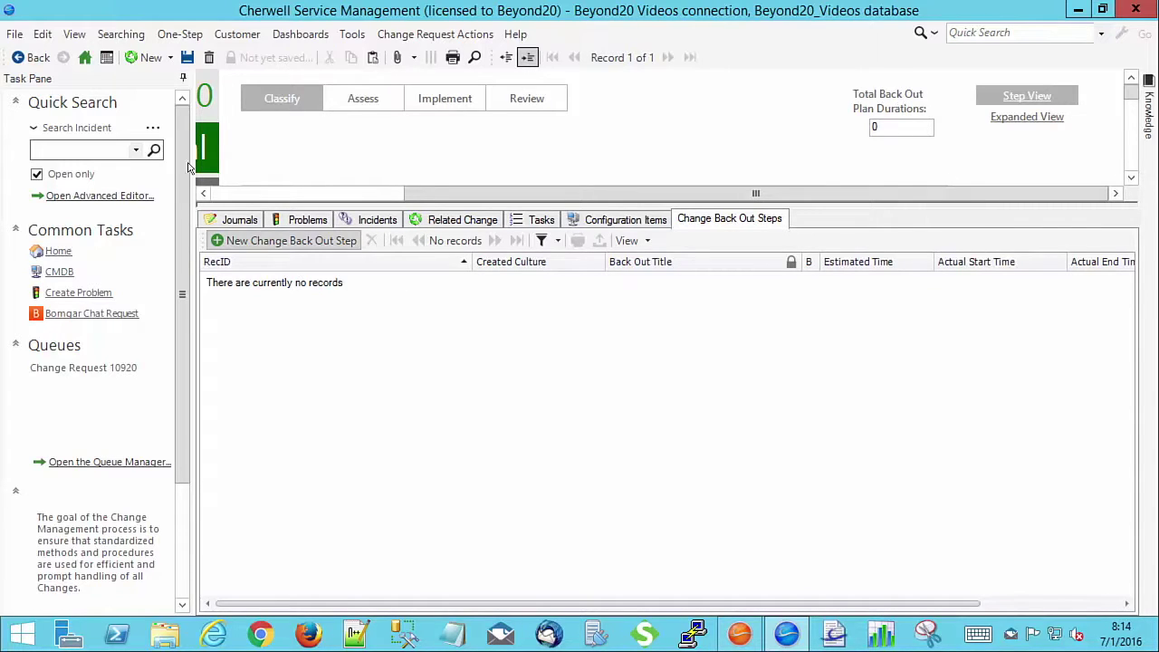
Add a Change Back Out Step with estimated time 20, actual start time 1:00 and actual end time 1:15
{"action": "left_click", "coordinate": [287, 249]}
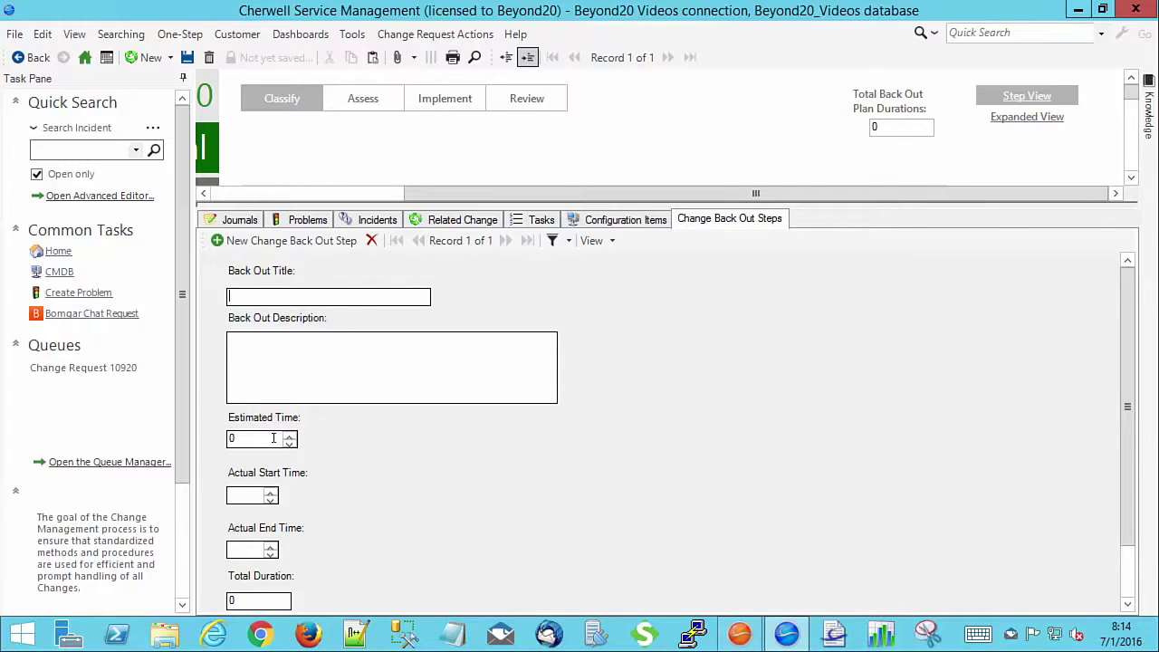
{"action": "left_click", "coordinate": [240, 438]}
{"action": "type", "text": "20"}
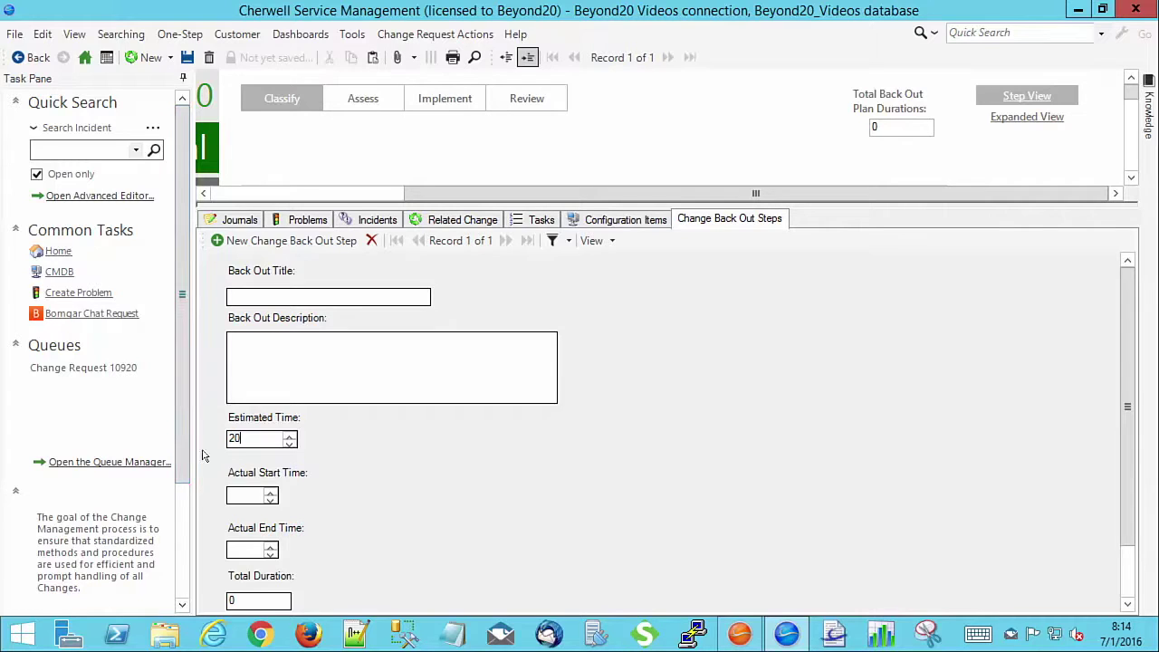
{"action": "left_click", "coordinate": [251, 494]}
{"action": "type", "text": "1:00"}
{"action": "type", "text": "1:15"}
{"action": "key", "text": "Tab"}
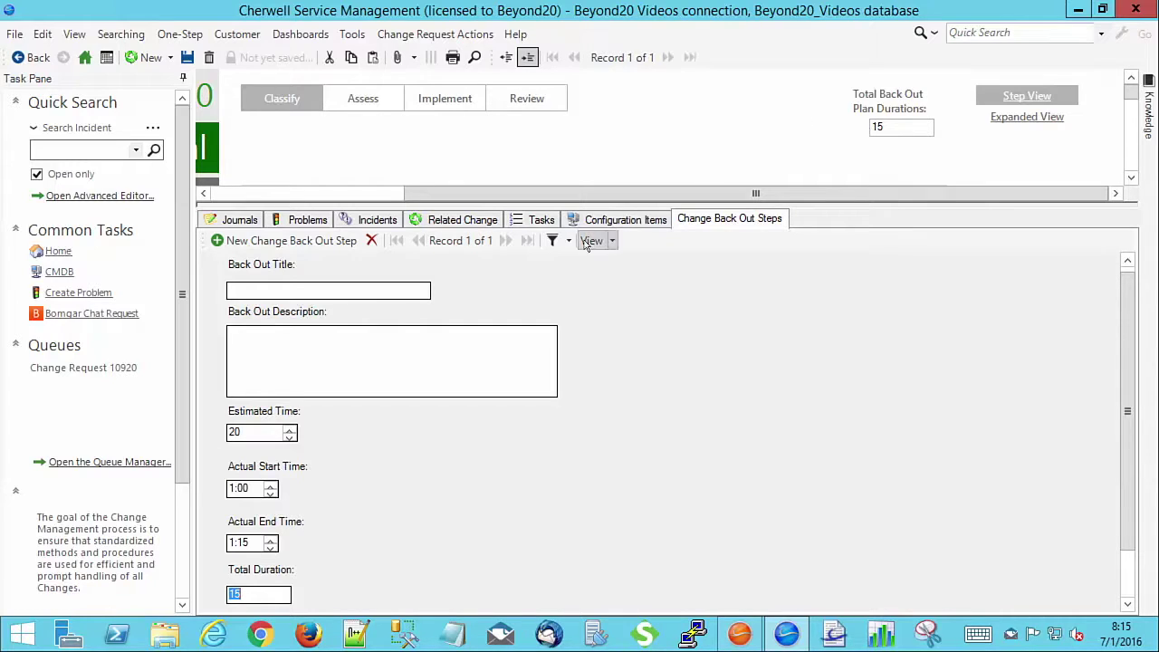
Add a second Change Back Out Step with estimated time 20 and actual start time 1:30
{"action": "left_click", "coordinate": [299, 241]}
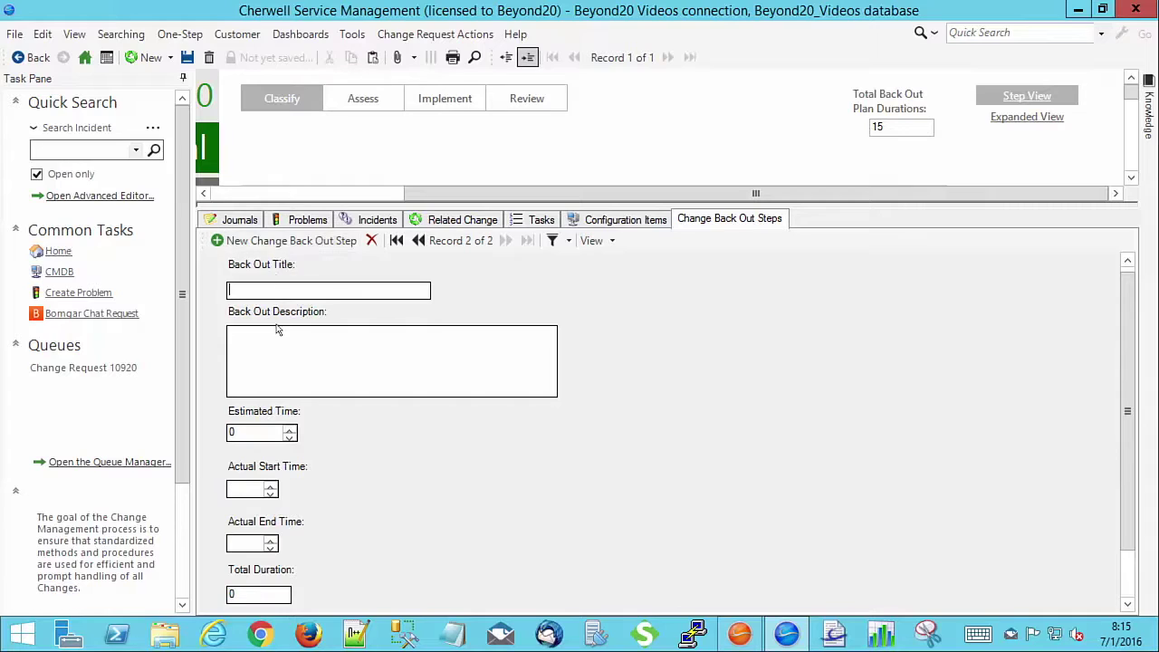
{"action": "left_click", "coordinate": [255, 431]}
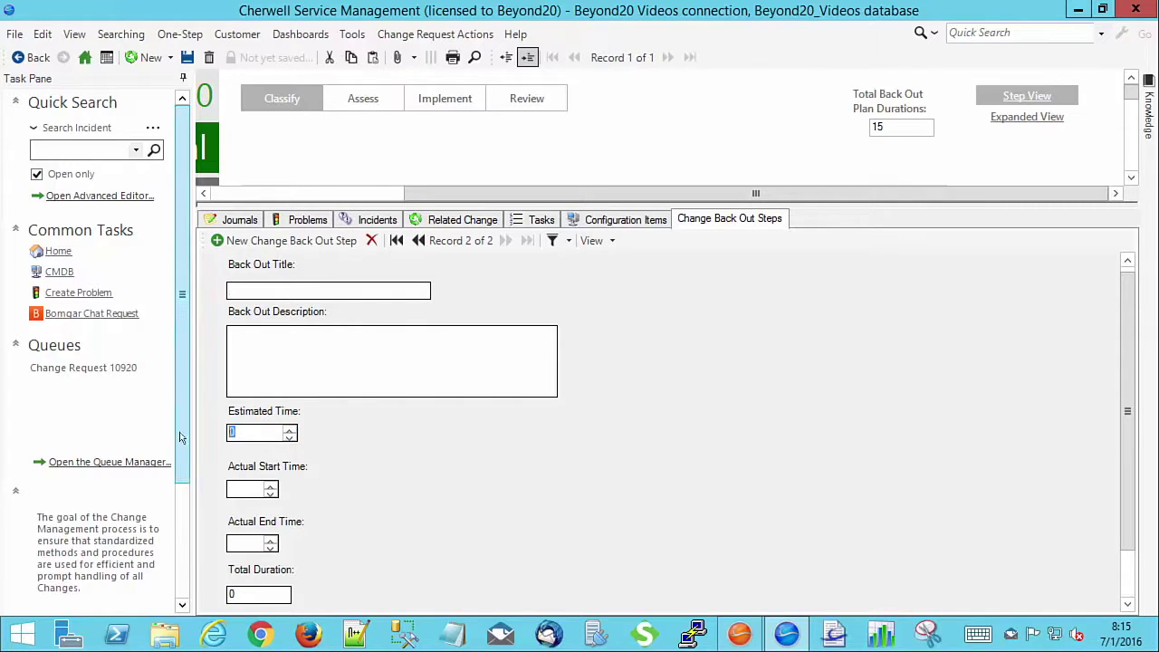
{"action": "type", "text": "20"}
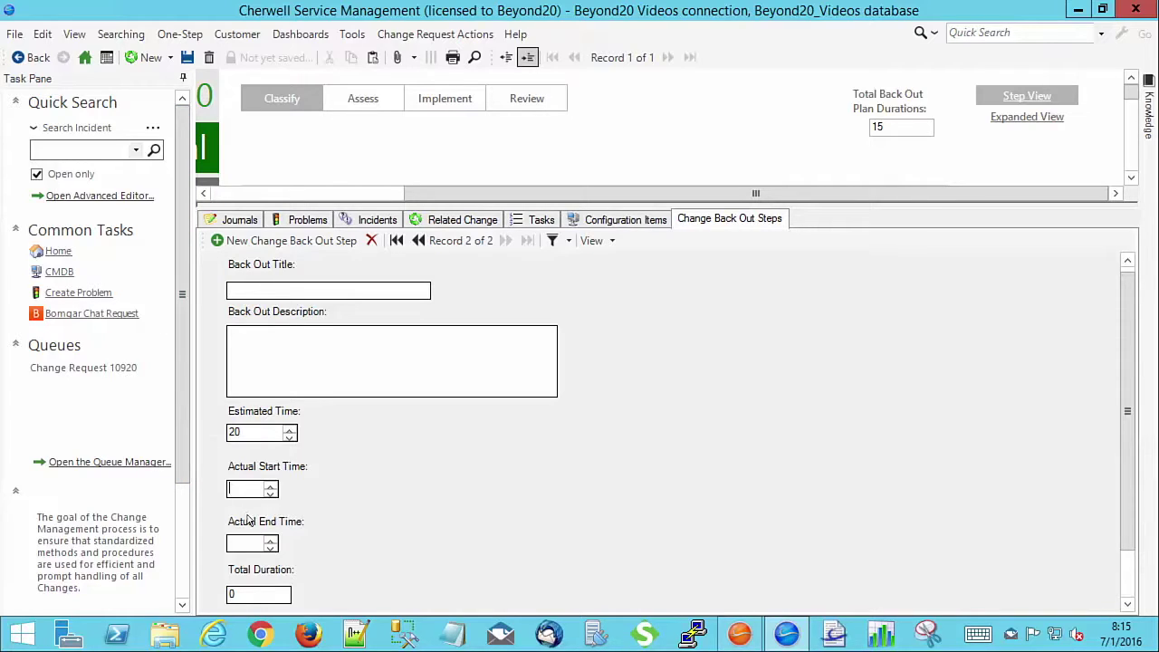
{"action": "type", "text": "1:00"}
{"action": "type", "text": "3"}
{"action": "type", "text": "2"}
{"action": "key", "text": "Tab"}
Correct the second back out step's actual end time to 1:50 so its total duration recalculates
{"action": "left_click", "coordinate": [243, 594]}
{"action": "left_click", "coordinate": [252, 540]}
{"action": "key", "text": "BackSpace"}
{"action": "key", "text": "BackSpace"}
{"action": "key", "text": "BackSpace"}
{"action": "key", "text": "BackSpace"}
{"action": "type", "text": "1:50"}
{"action": "key", "text": "Tab"}
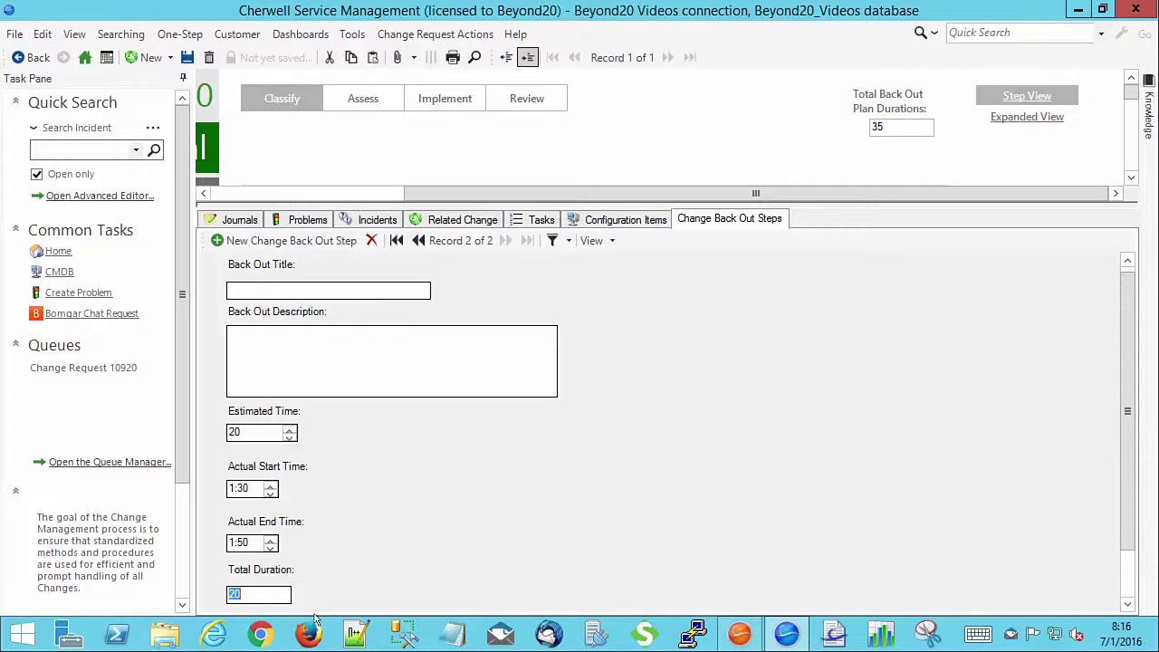